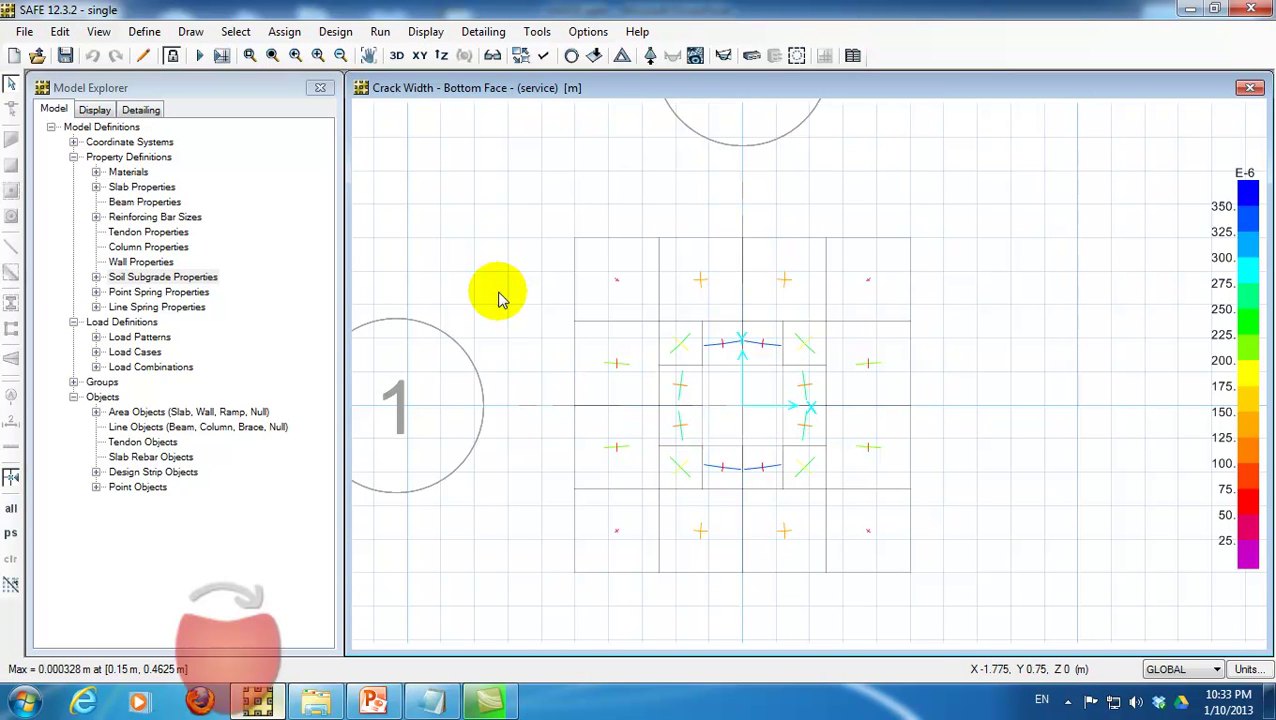
Change the Detailing Preferences rebar weight unit to Kilogram and accept.
left_click(479, 36)
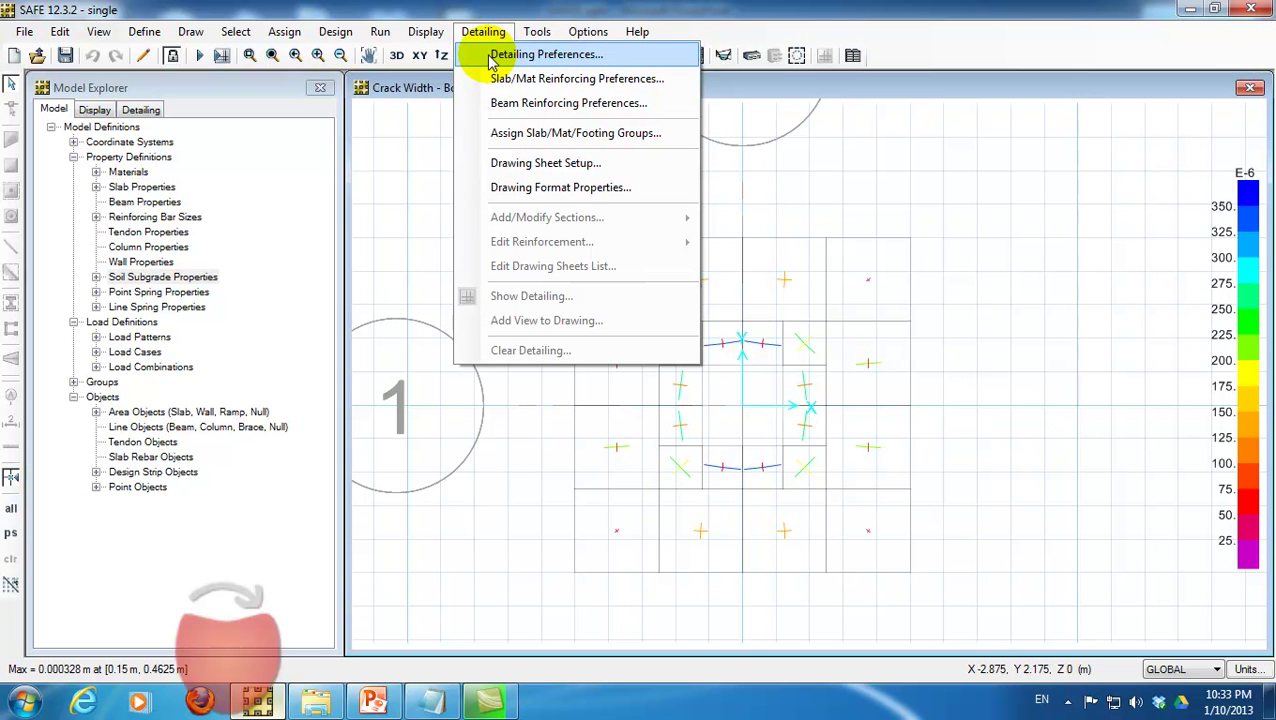
left_click(492, 58)
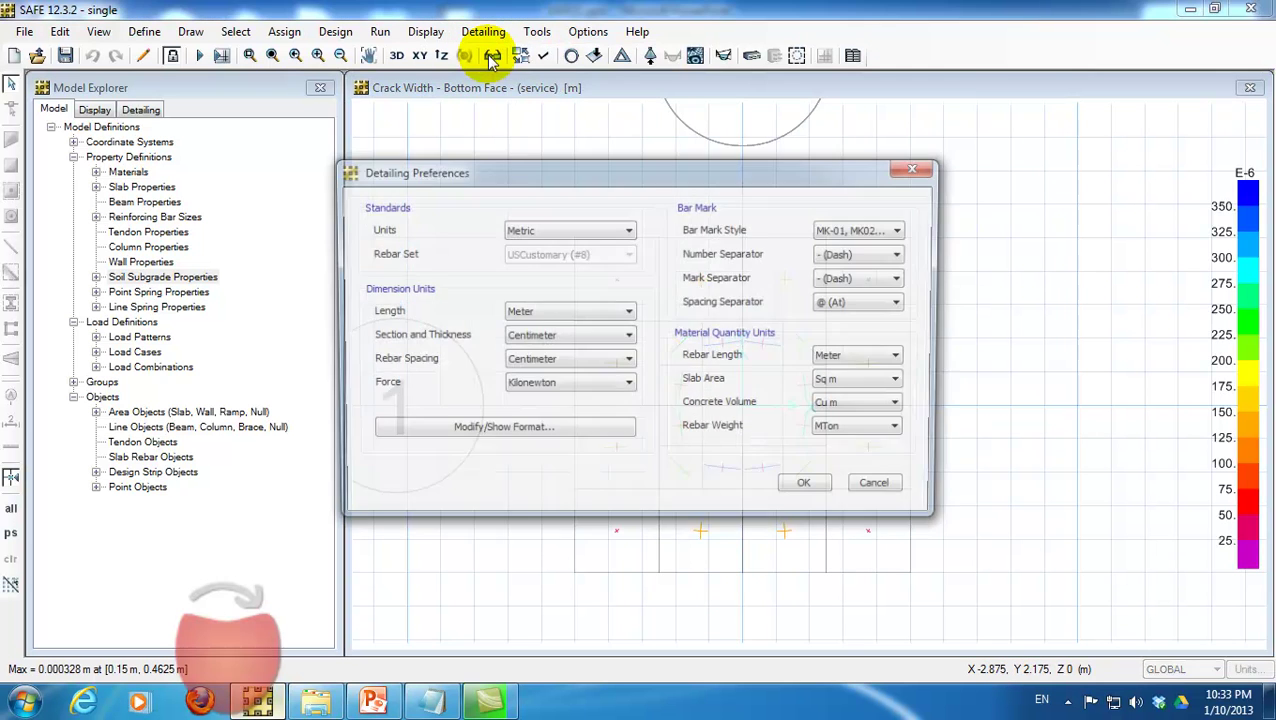
left_click_drag(481, 161, 579, 95)
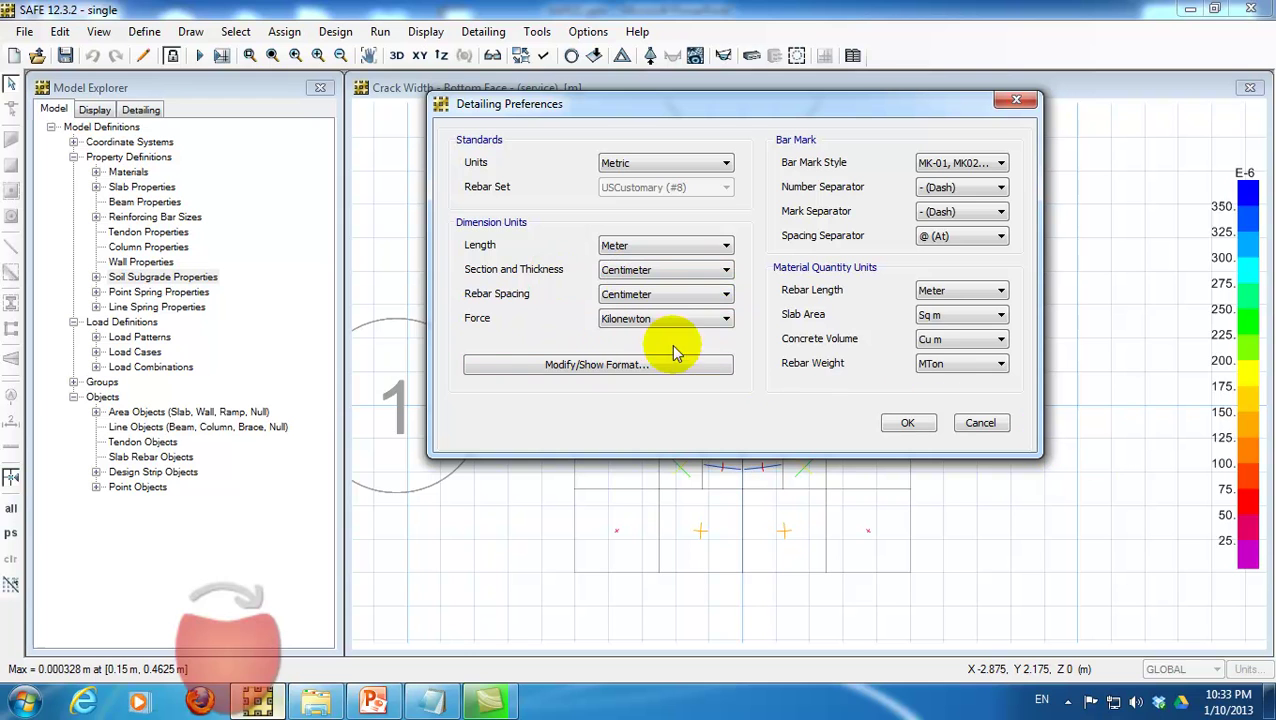
left_click(990, 364)
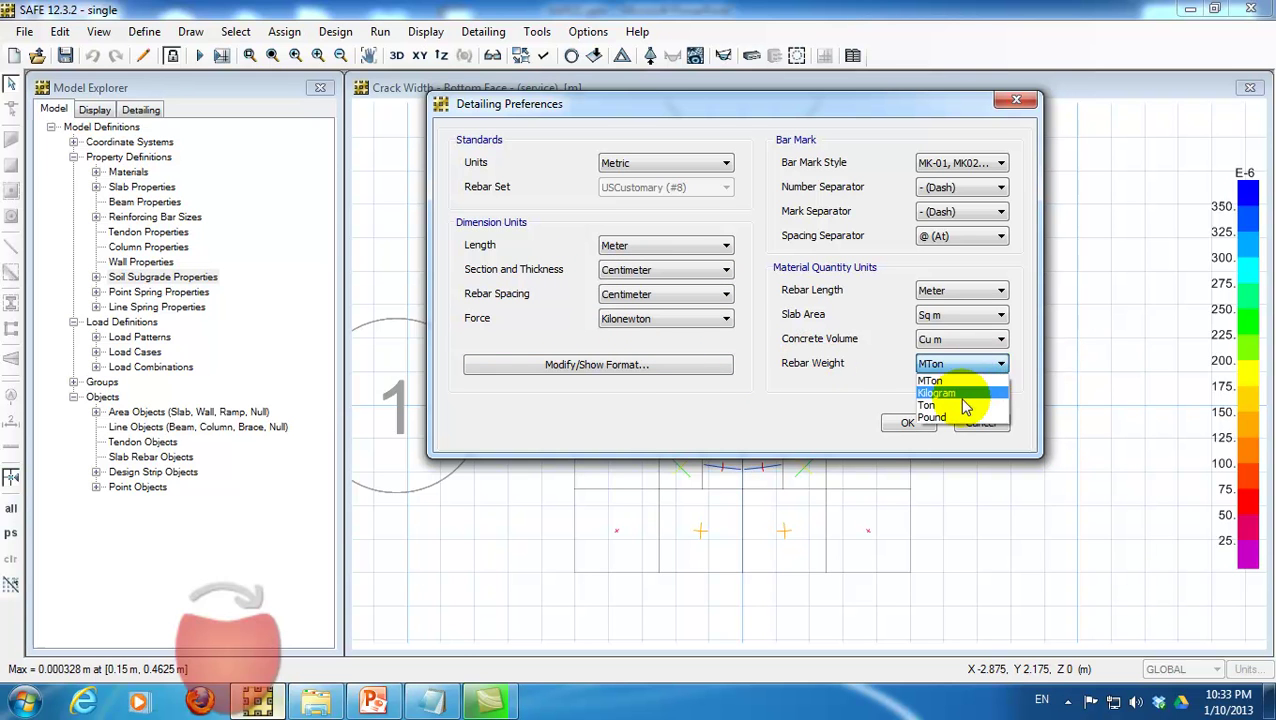
left_click(965, 400)
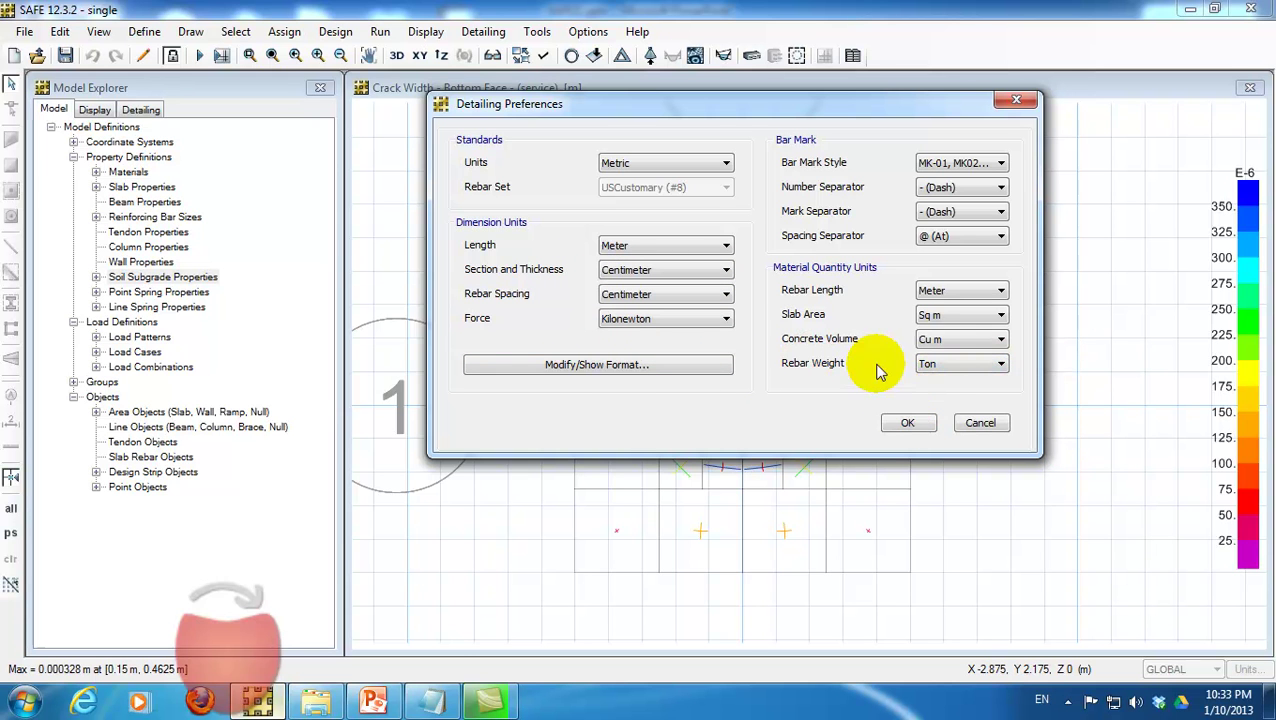
left_click(930, 364)
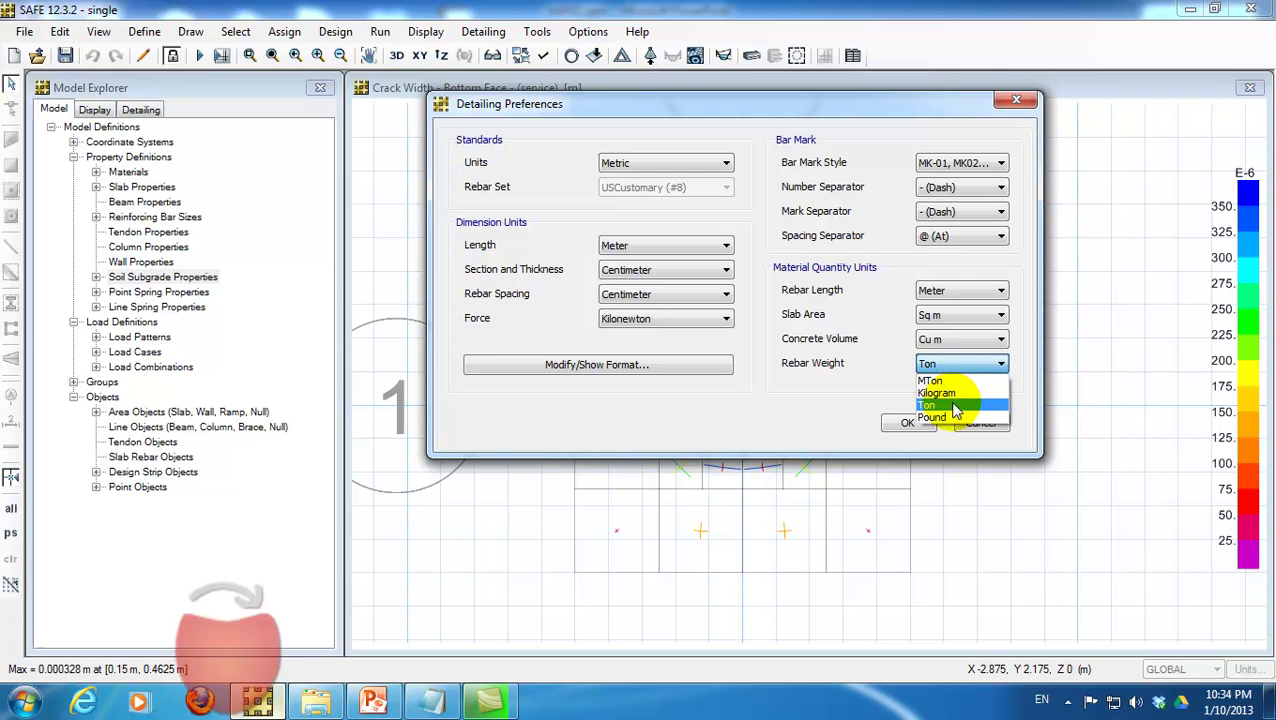
left_click(930, 393)
left_click(907, 423)
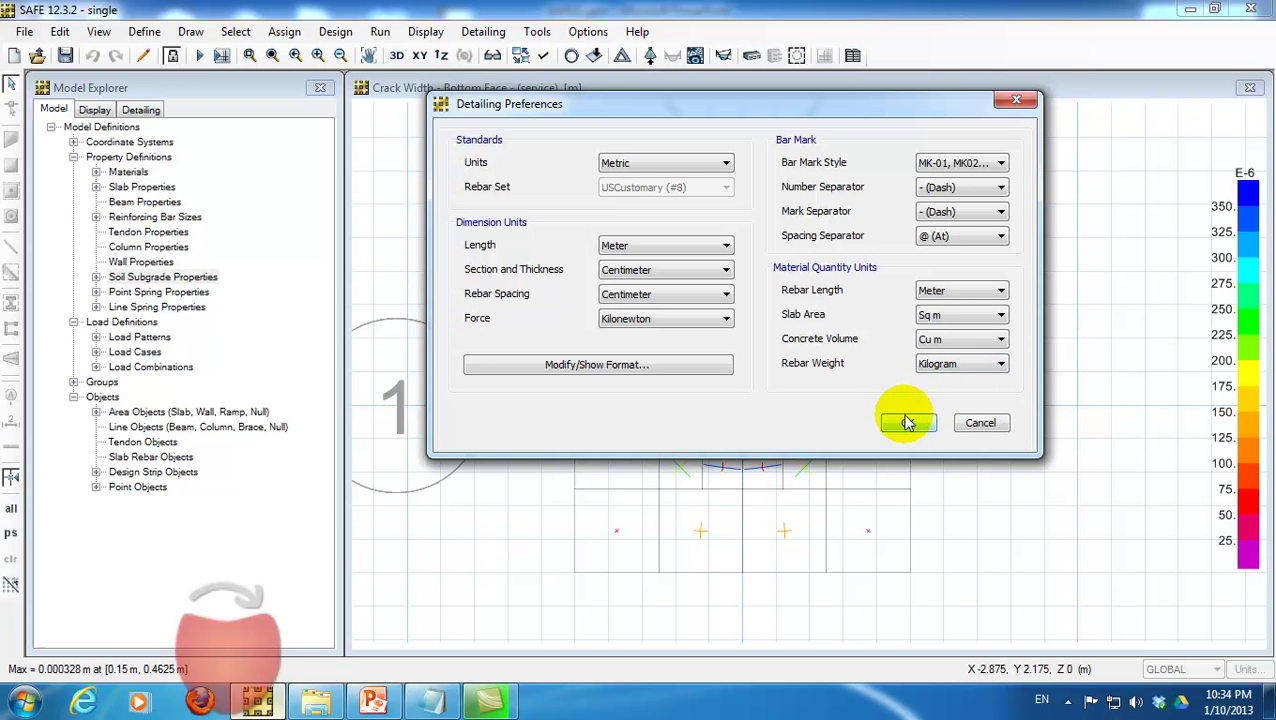
left_click(907, 423)
In Slab/Mat Reinforcing Preferences, keep Apply Curtailment Rules selected rather than design-only extents.
left_click(483, 31)
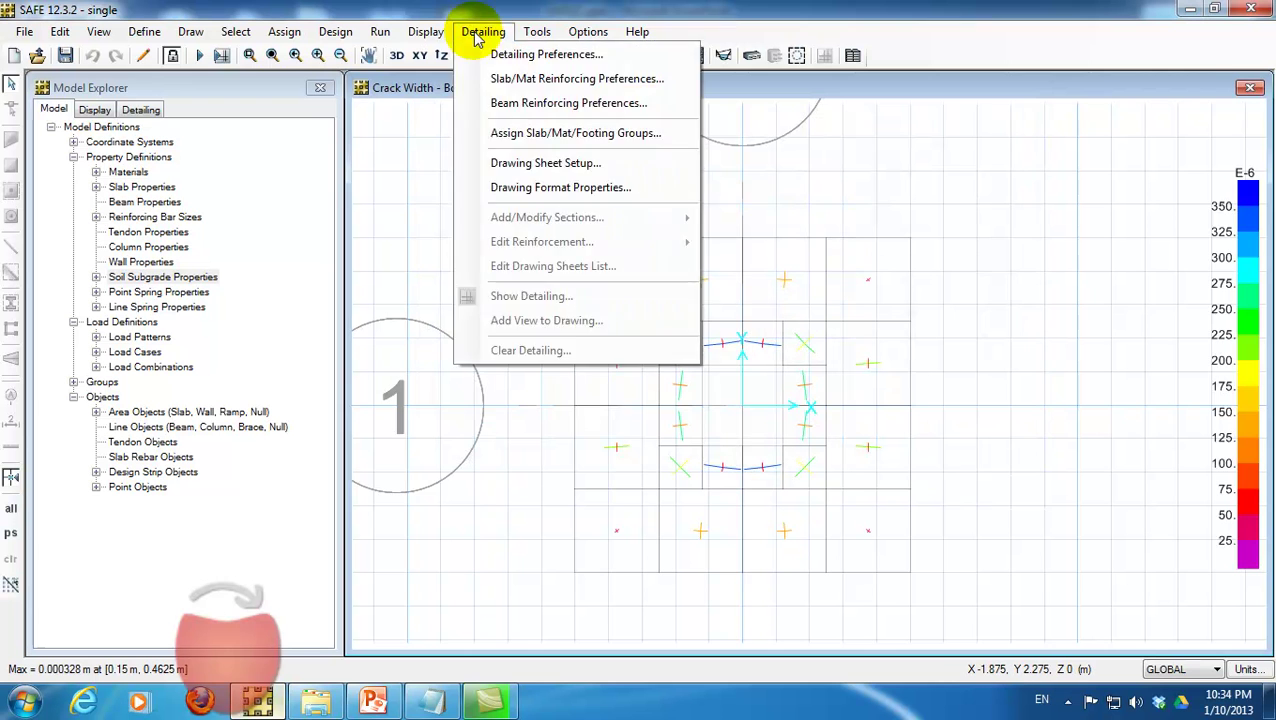
left_click(488, 34)
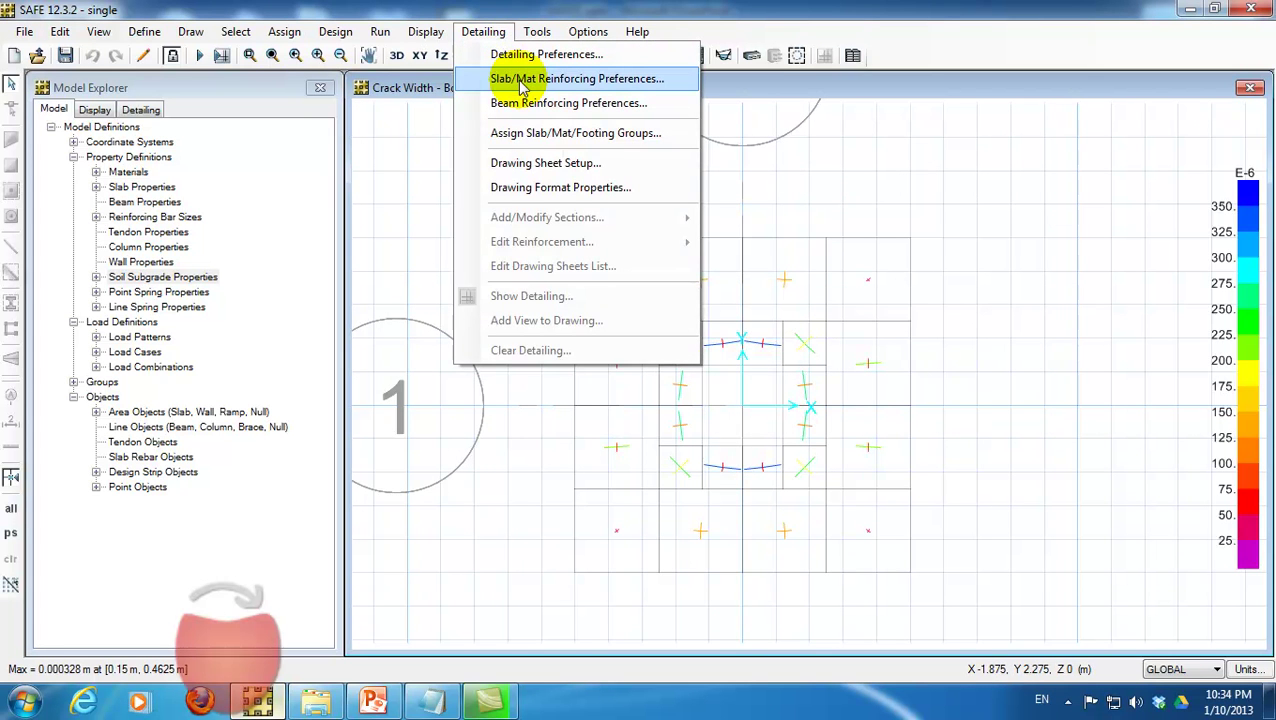
left_click(520, 84)
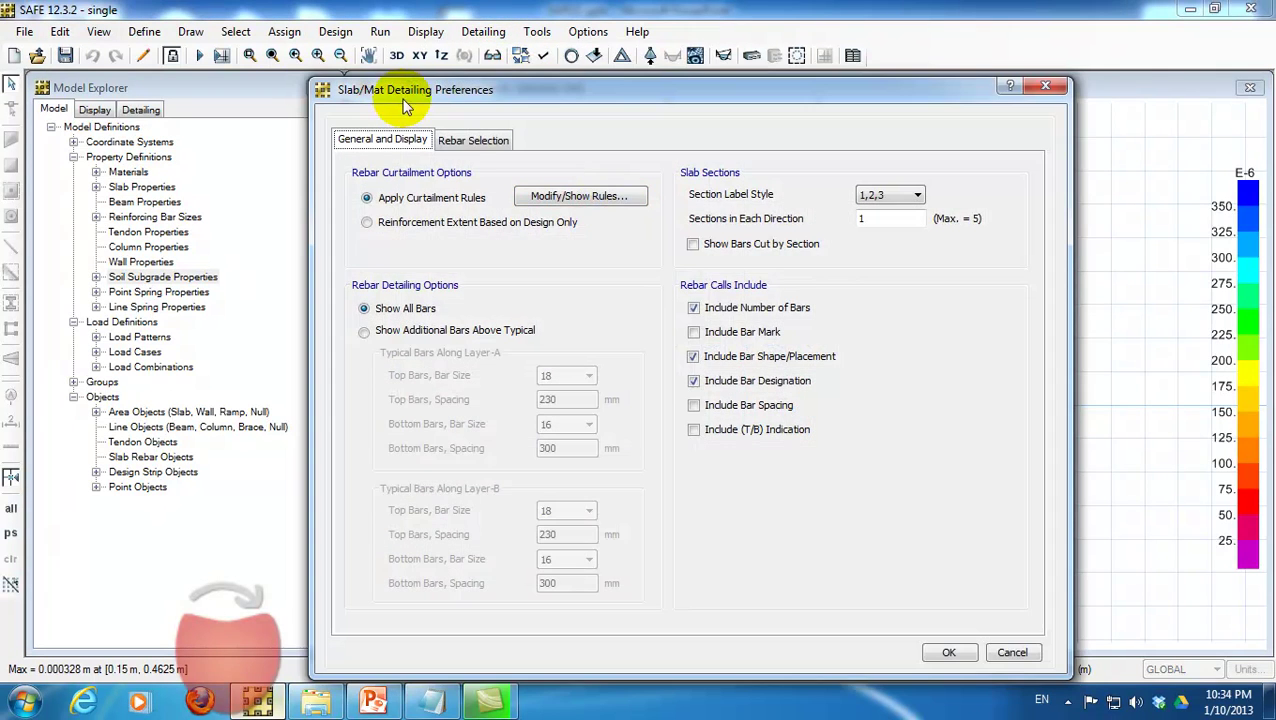
left_click_drag(397, 30, 481, 64)
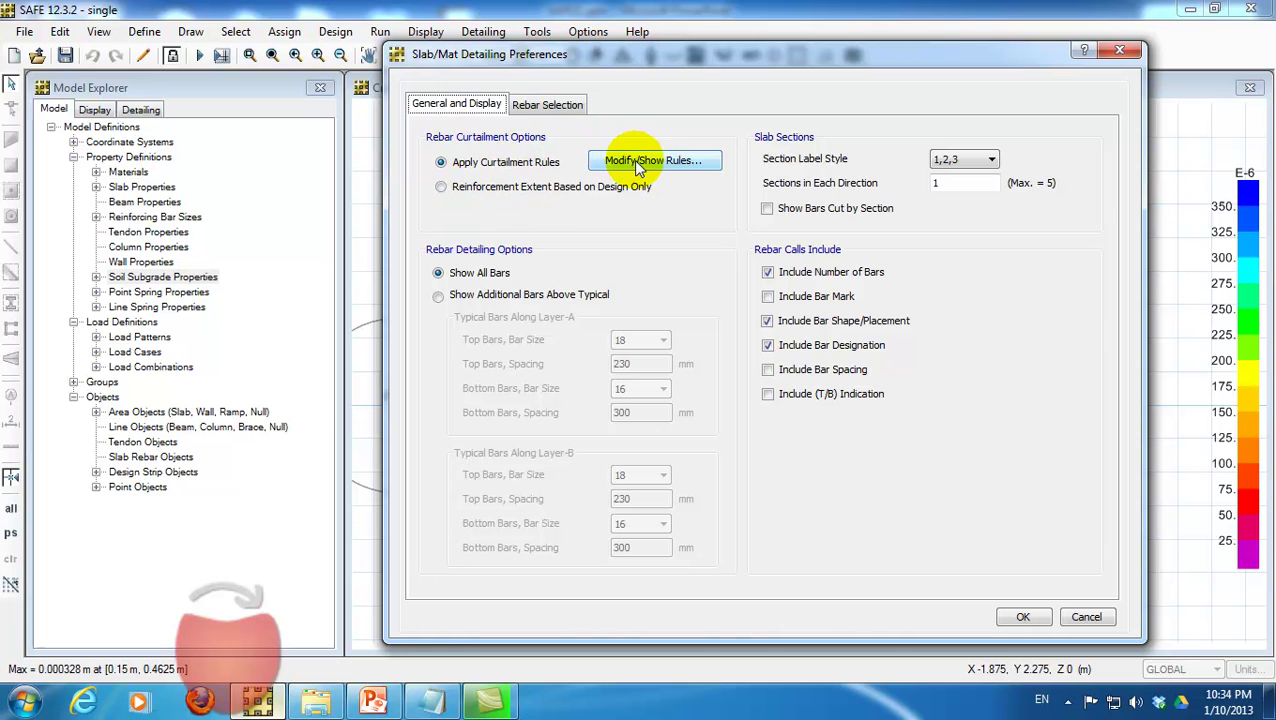
left_click(448, 187)
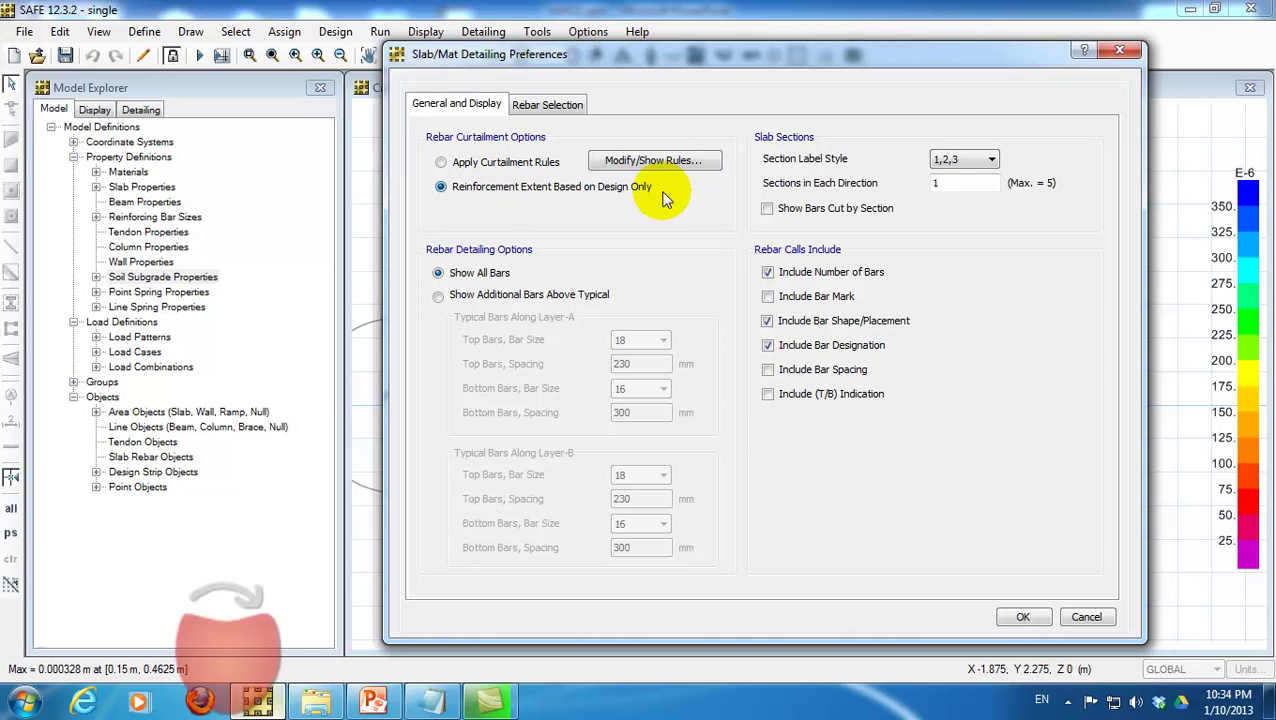
left_click(481, 170)
left_click(609, 163)
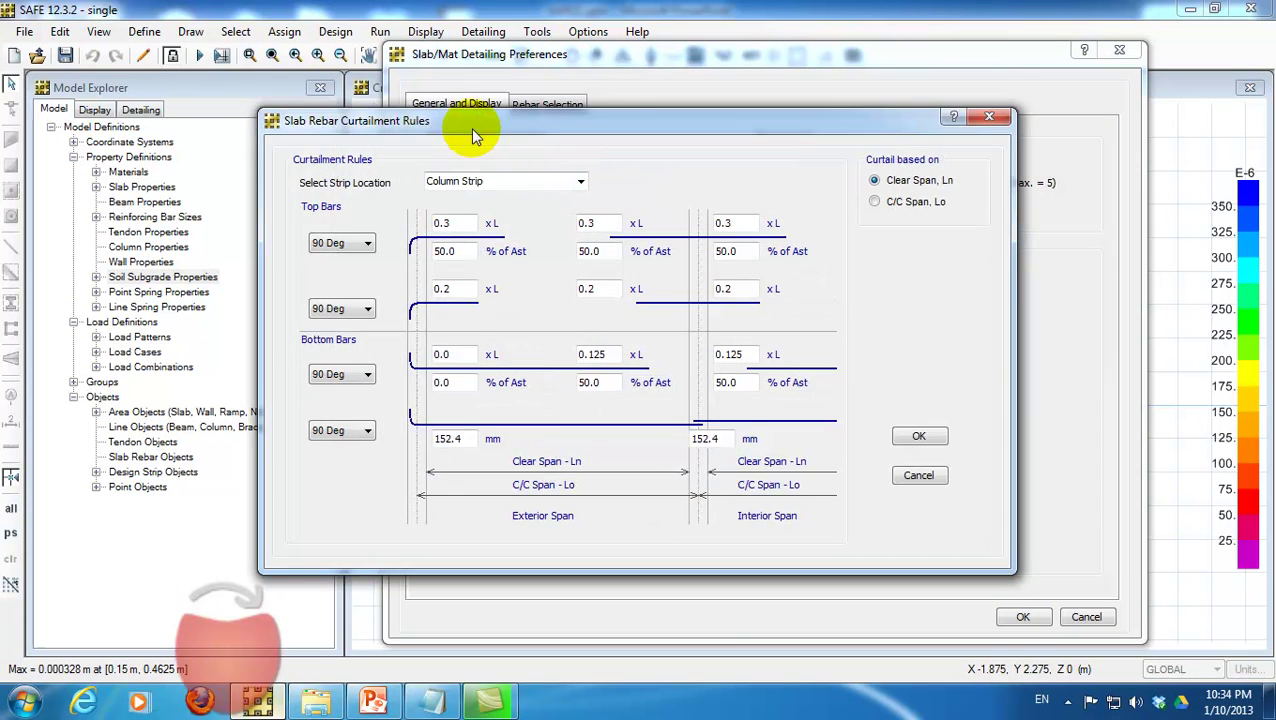
left_click_drag(471, 128, 613, 118)
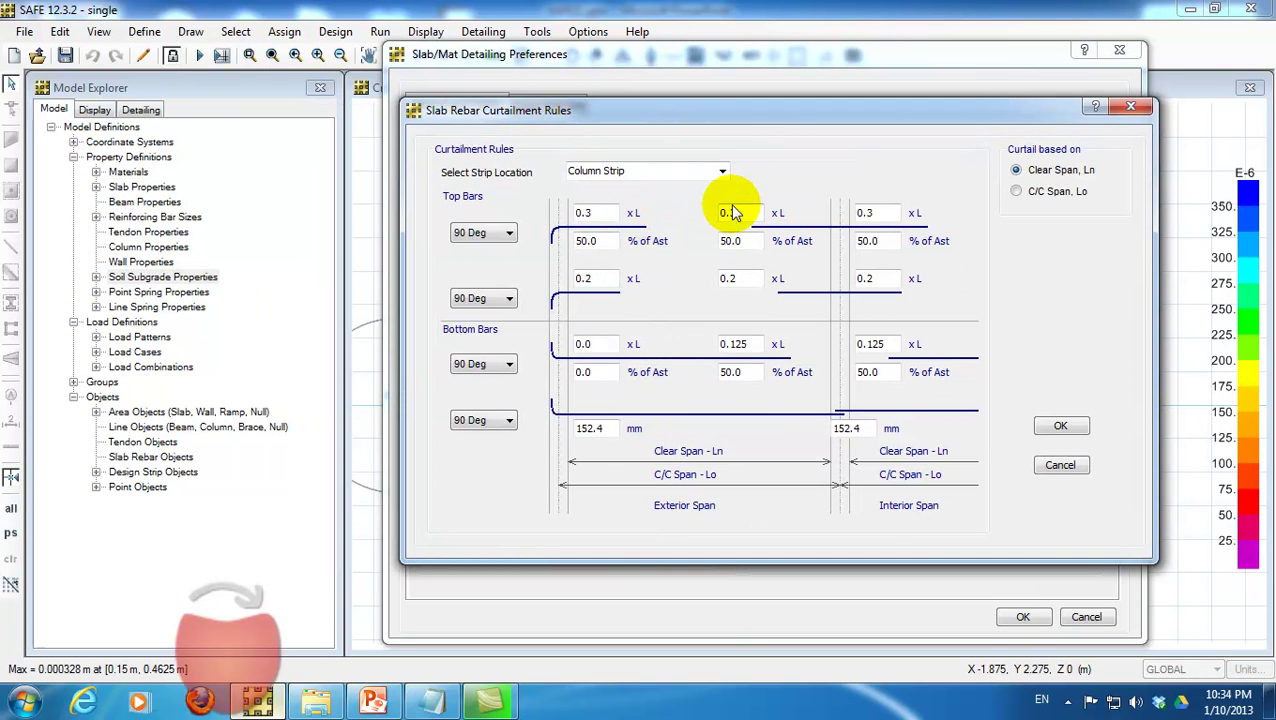
left_click(508, 233)
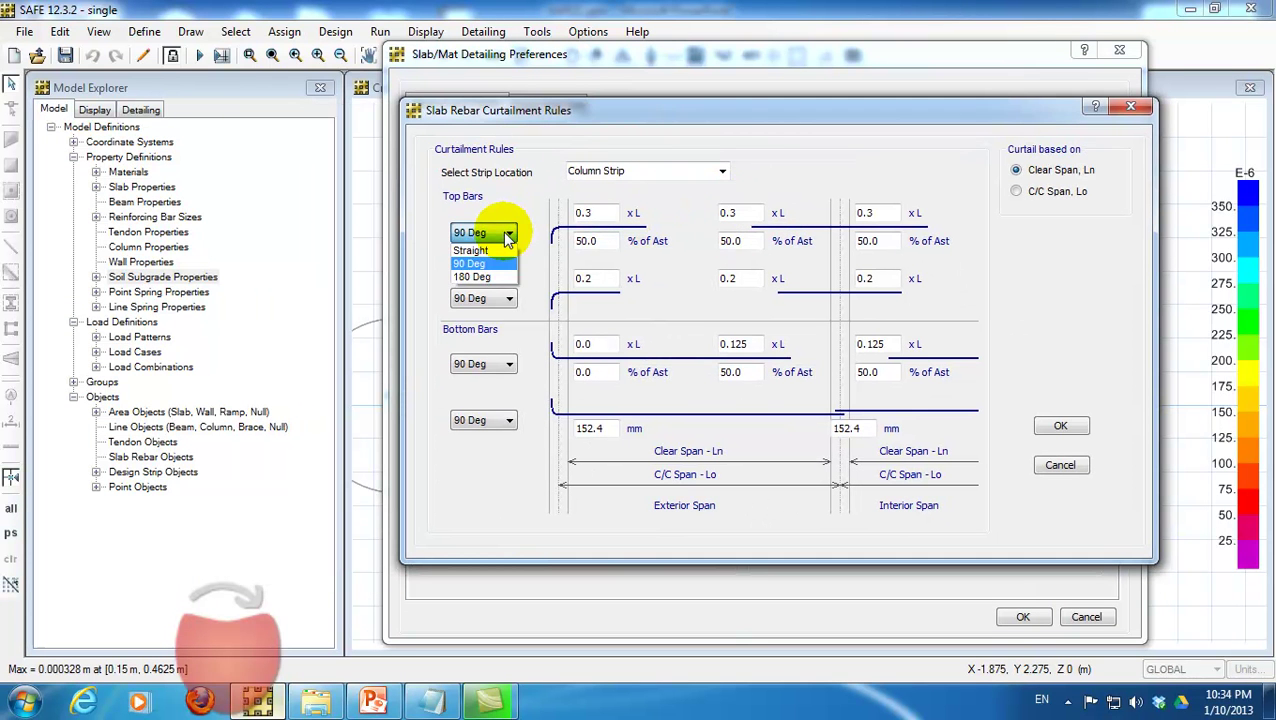
left_click(508, 233)
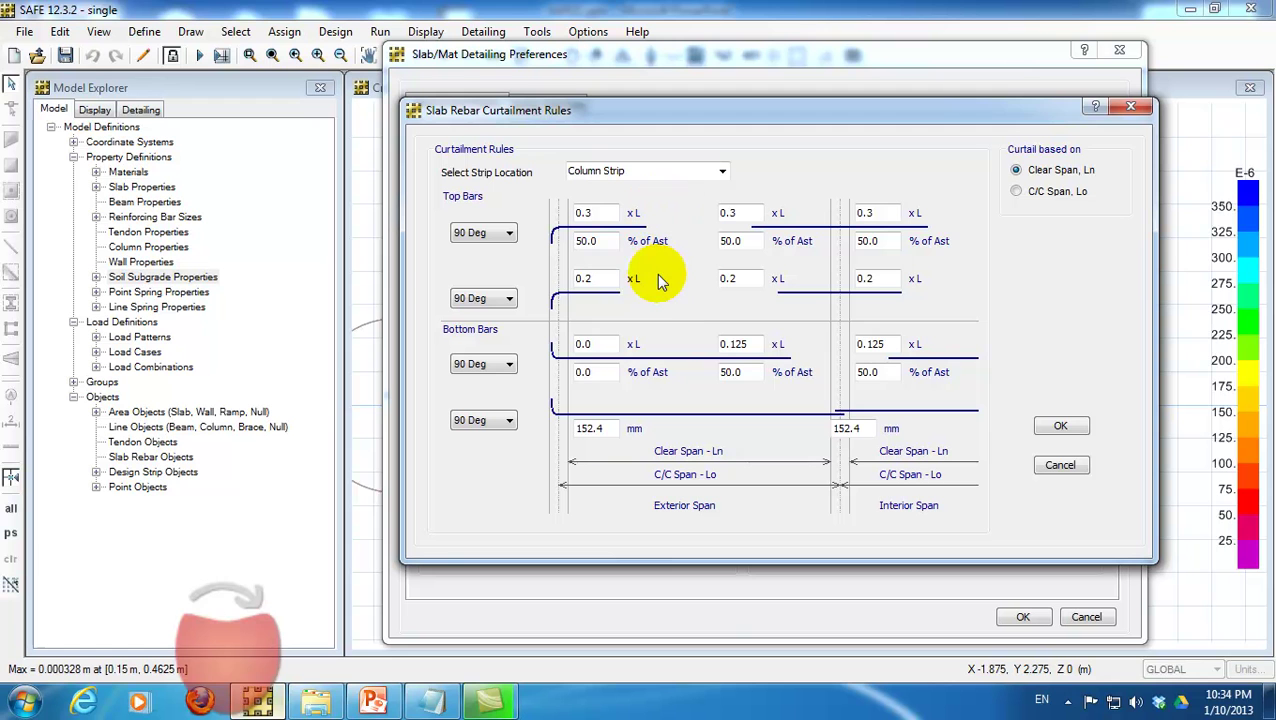
left_click(586, 243)
left_click(760, 244)
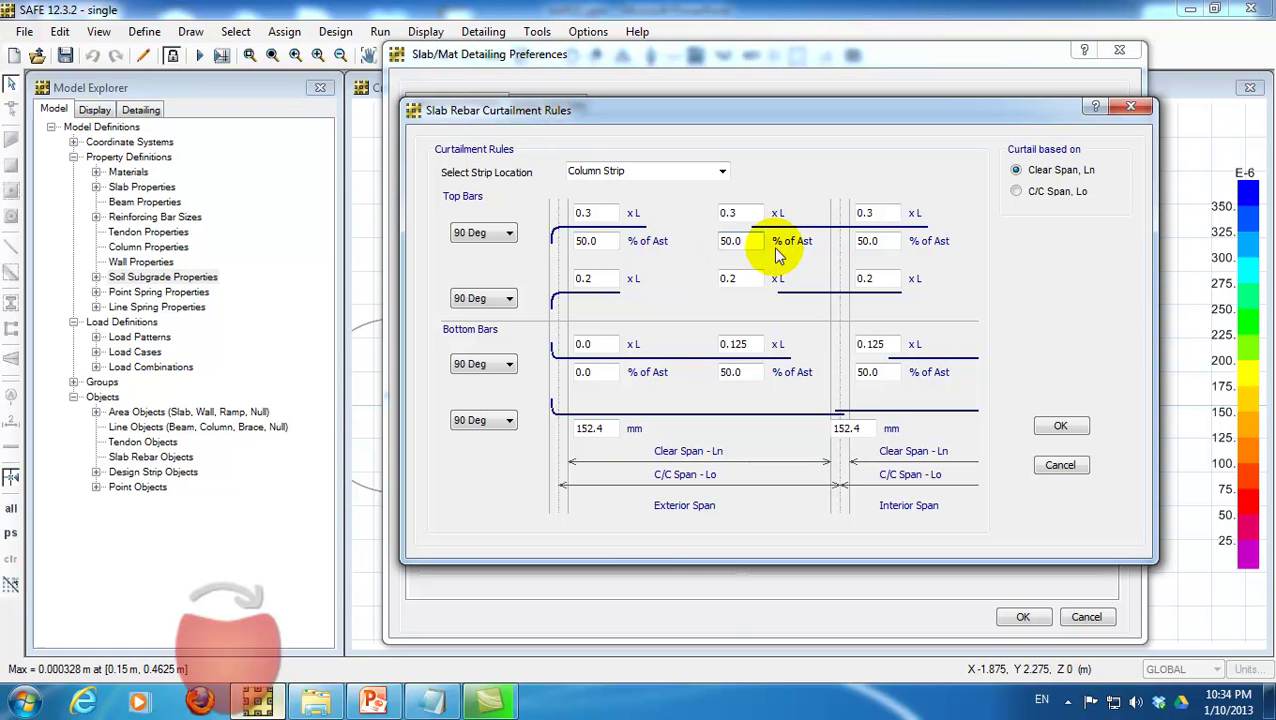
left_click_drag(742, 242, 734, 244)
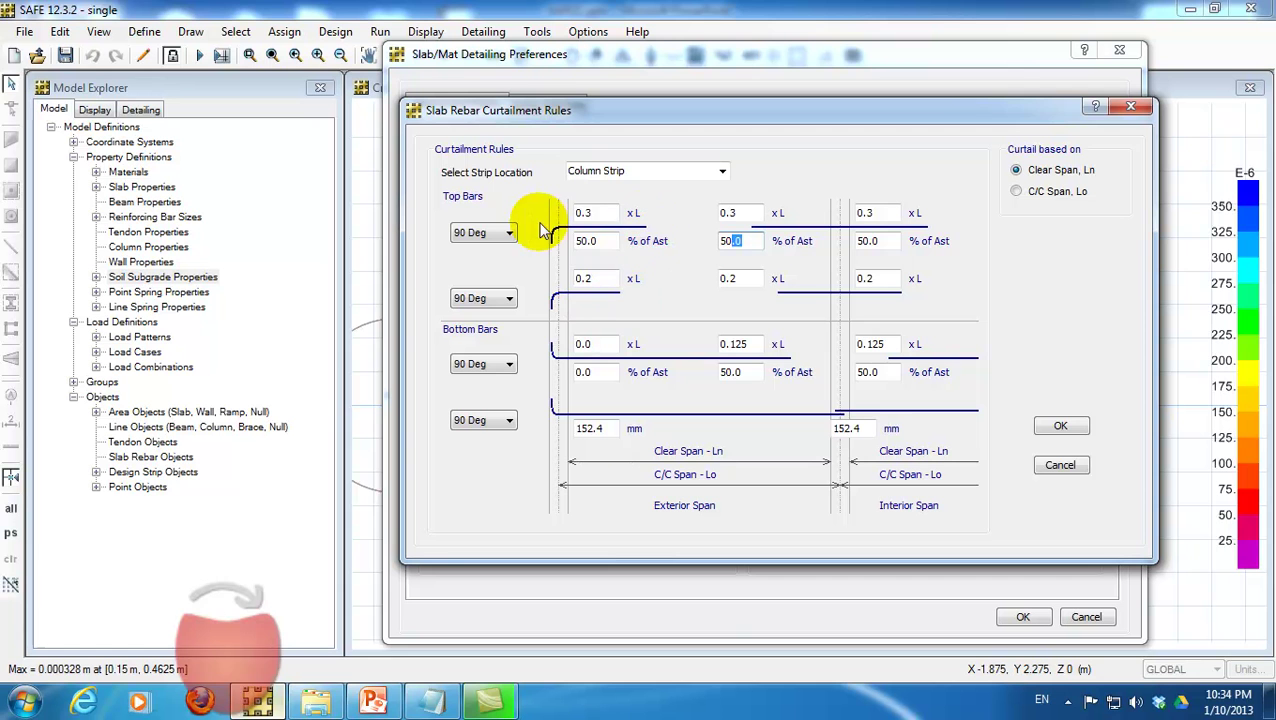
left_click(596, 283)
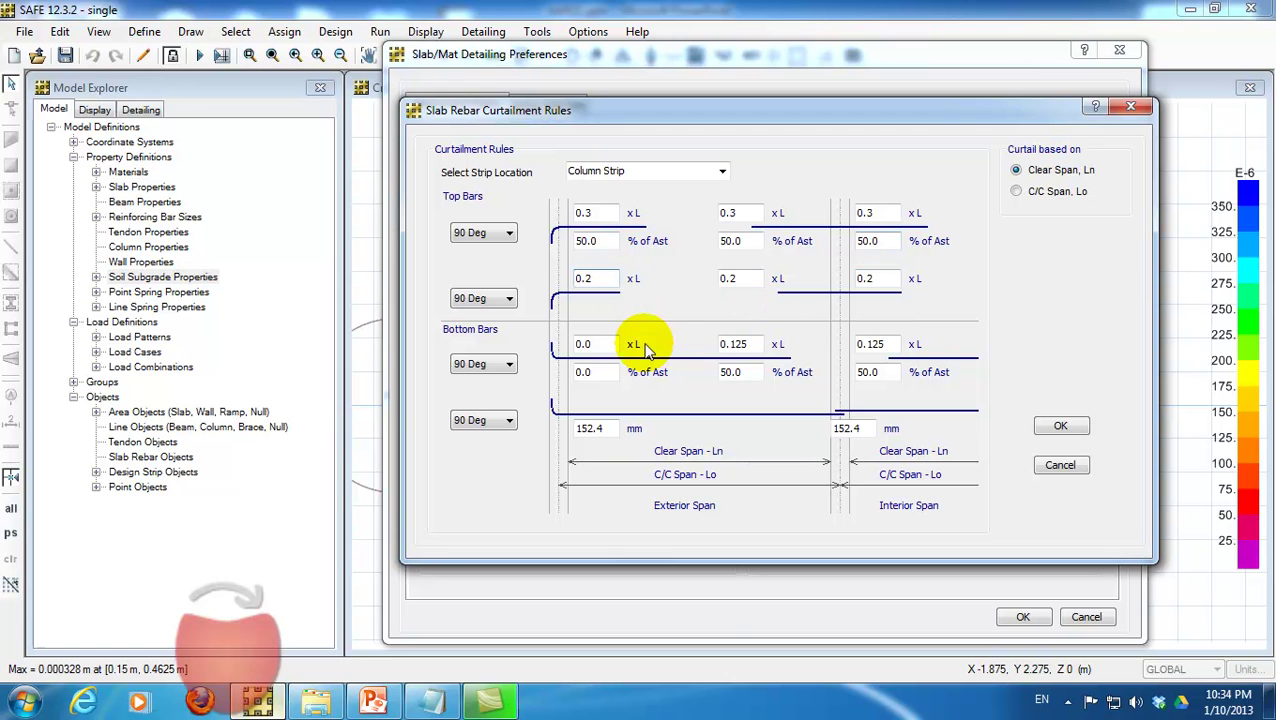
Set all four column-strip top and bottom bar hooks to Straight.
left_click(505, 233)
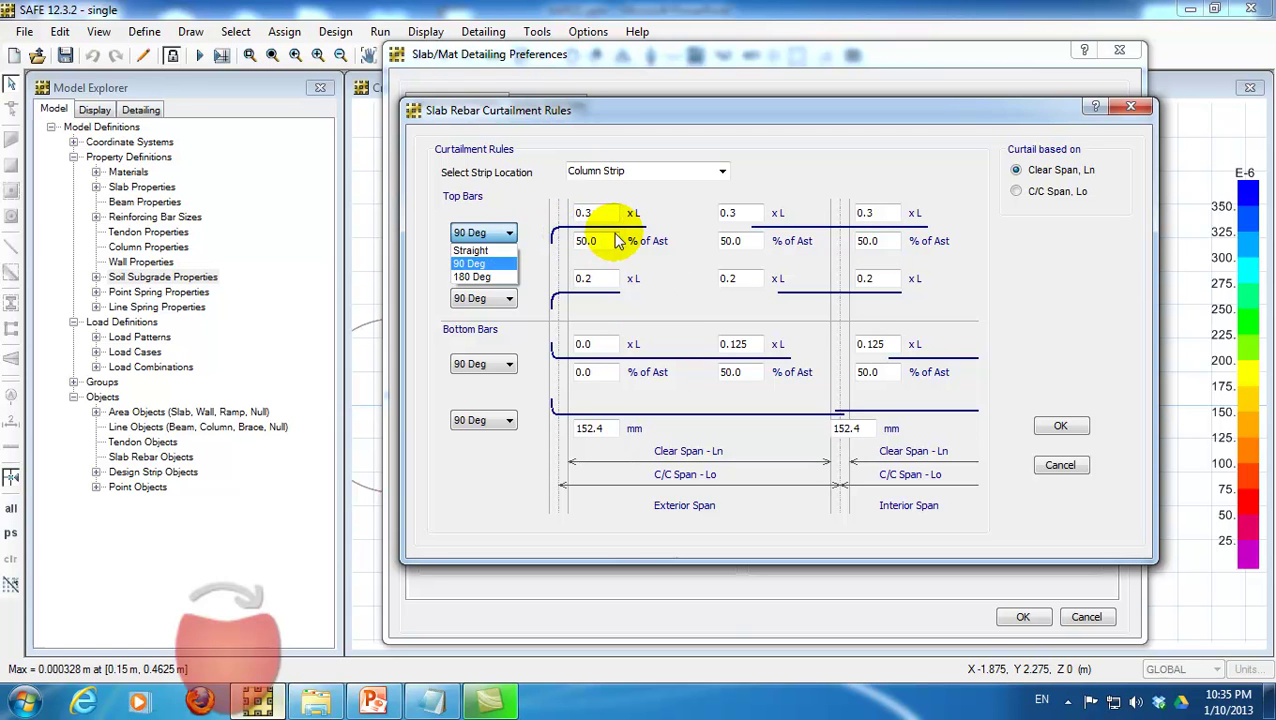
left_click(505, 233)
left_click(470, 250)
left_click(505, 298)
left_click(470, 316)
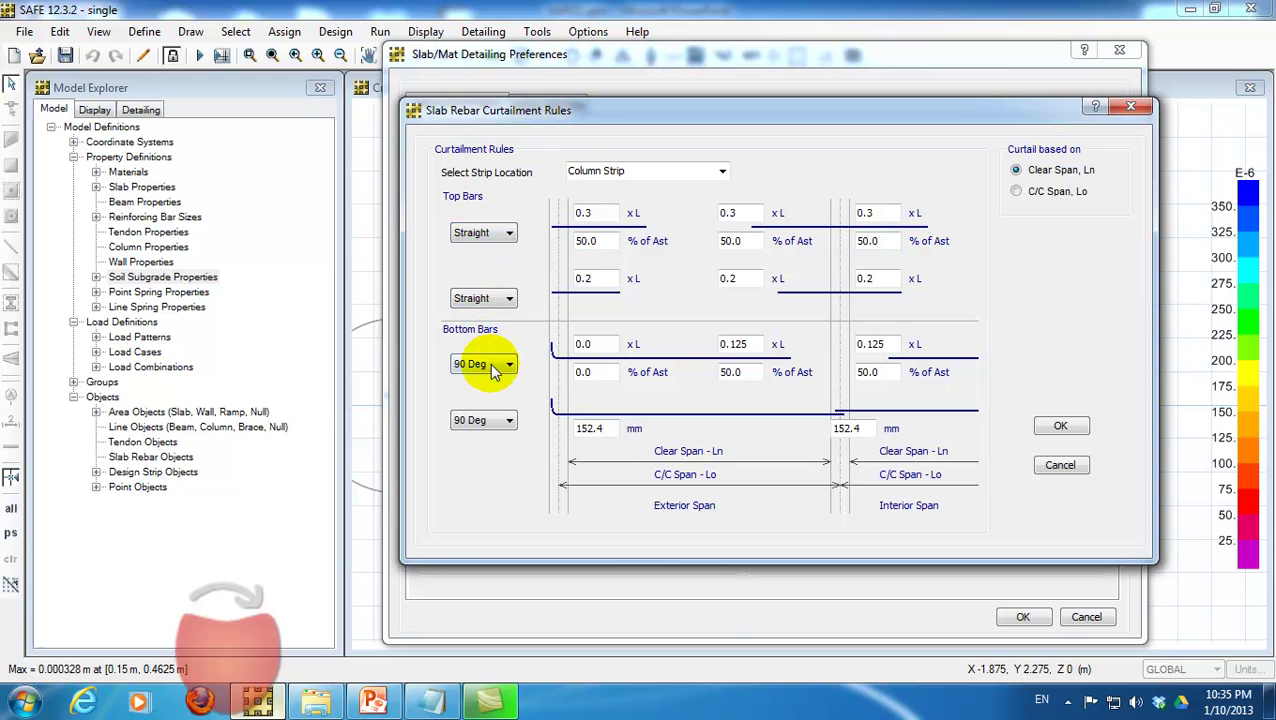
left_click(505, 364)
left_click(472, 381)
left_click(505, 420)
left_click(472, 437)
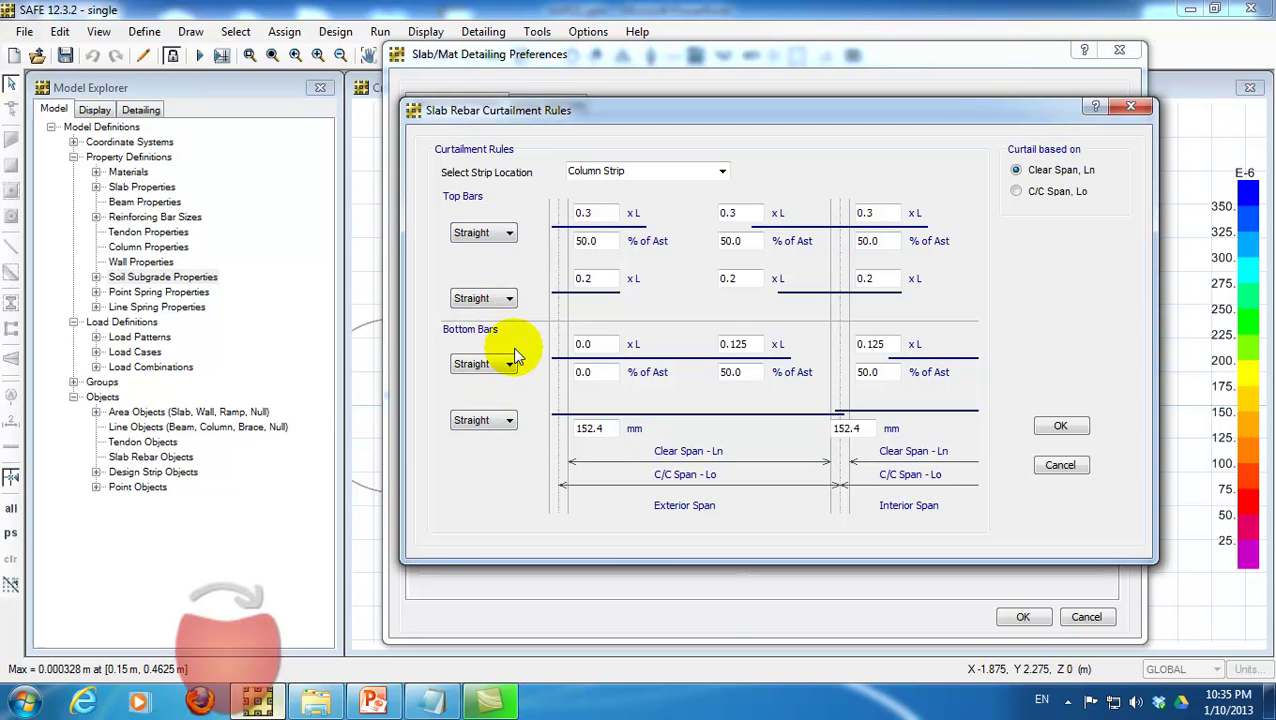
left_click(605, 376)
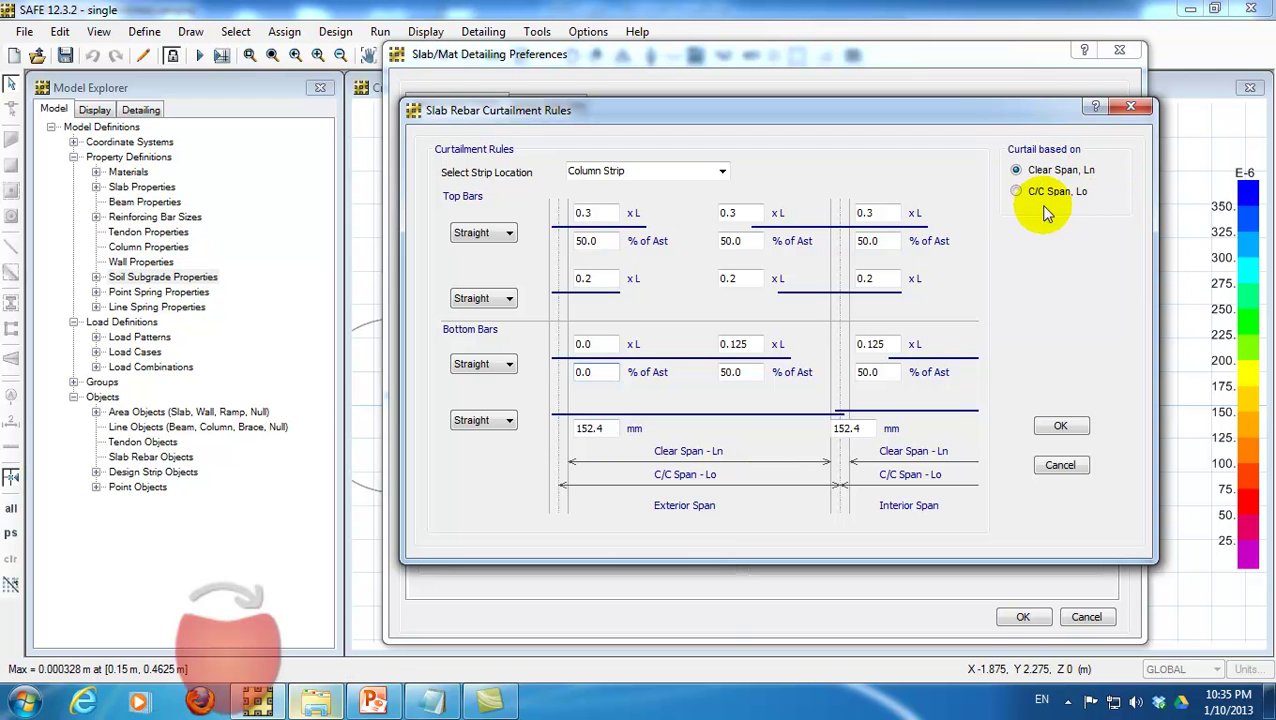
Accept the straight-bar curtailment rules and review the minimum bars and maximum excess area limits.
left_click(1052, 426)
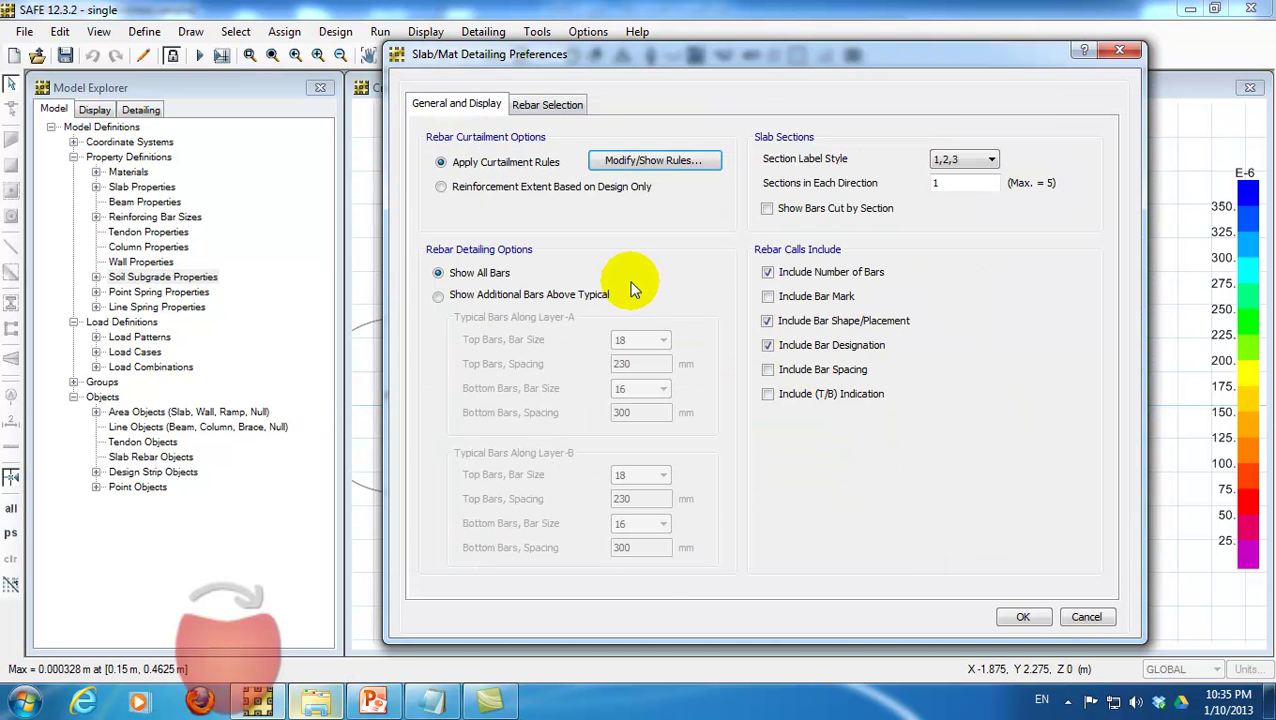
left_click(530, 106)
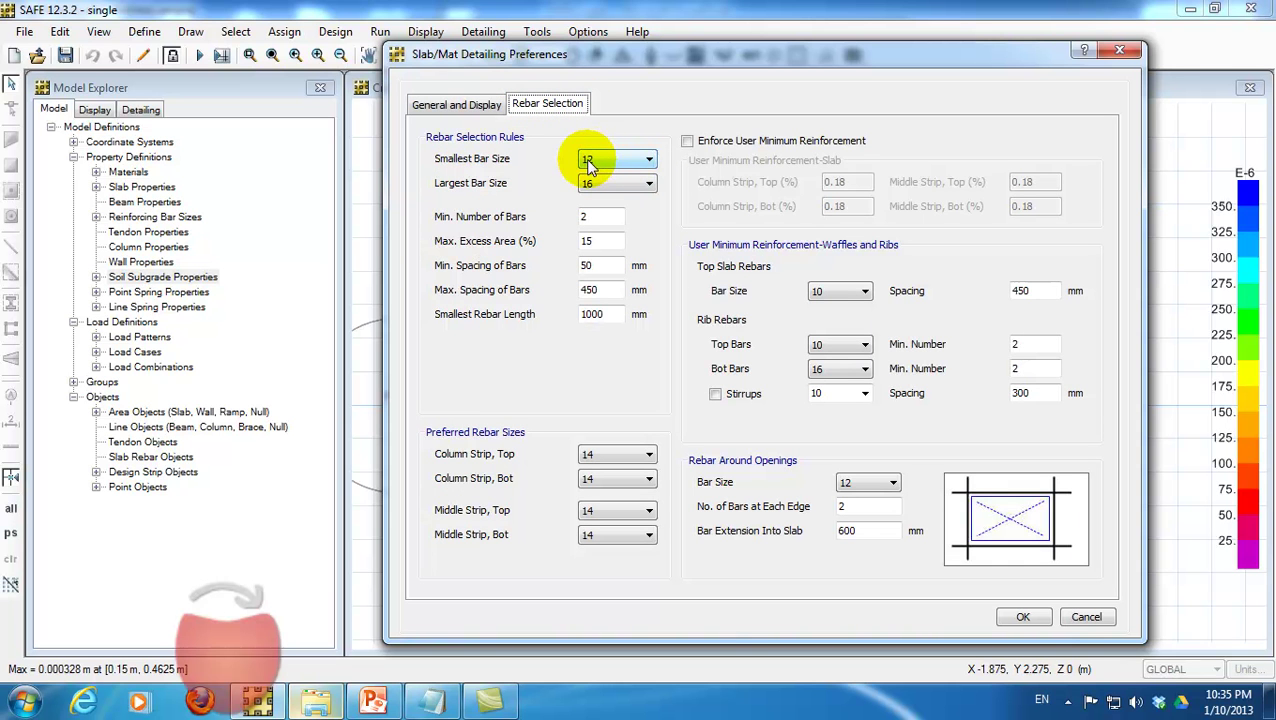
double_click(598, 220)
left_click(610, 244)
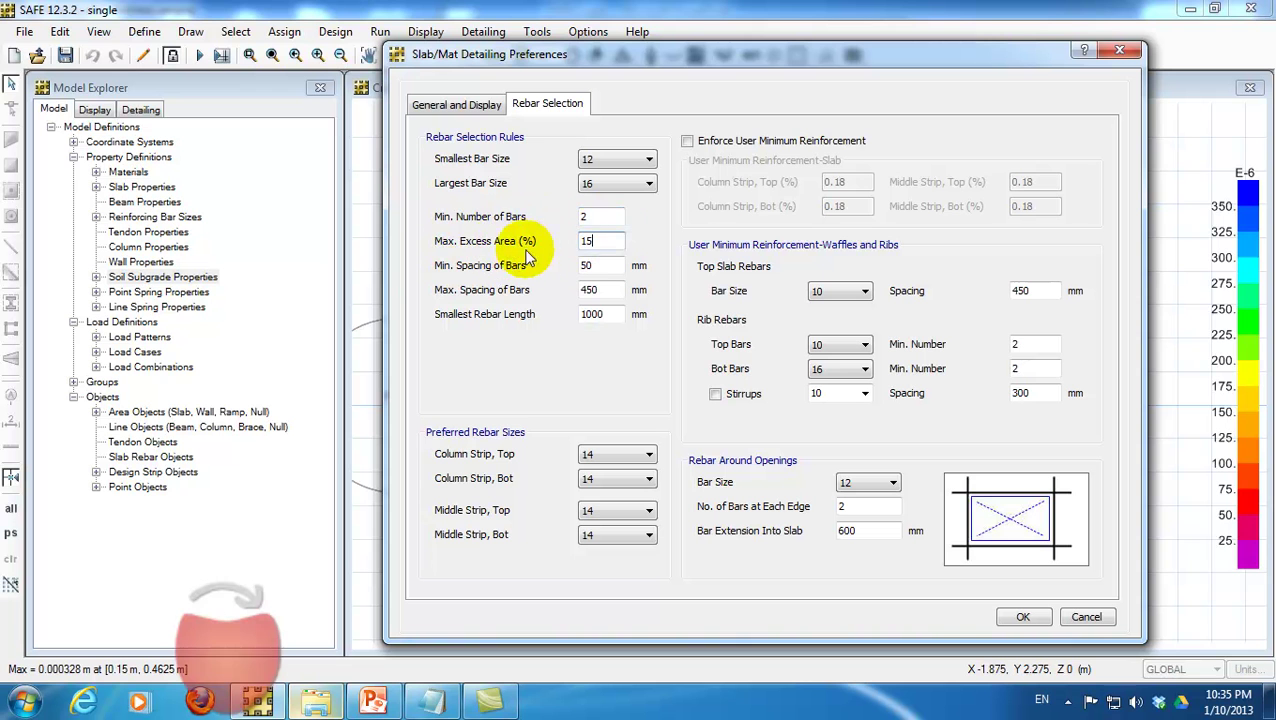
double_click(590, 241)
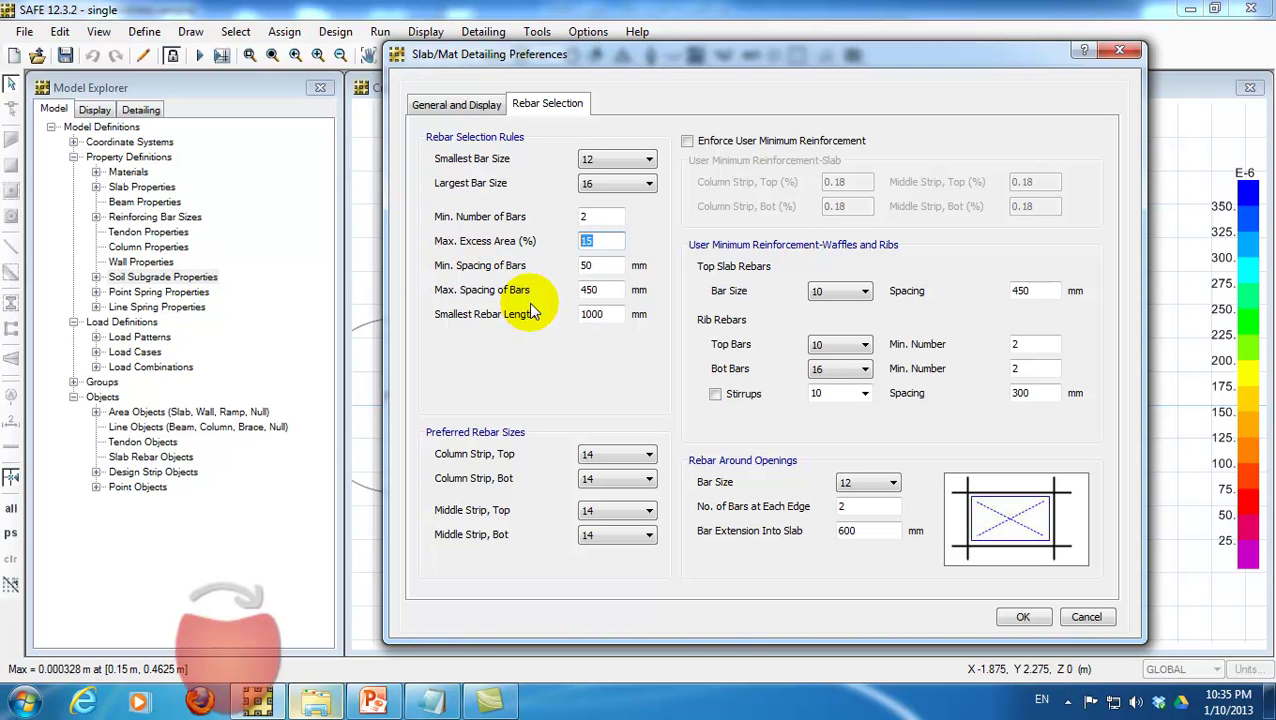
Set minimum bar spacing to 50 and maximum bar spacing to 300.
double_click(598, 266)
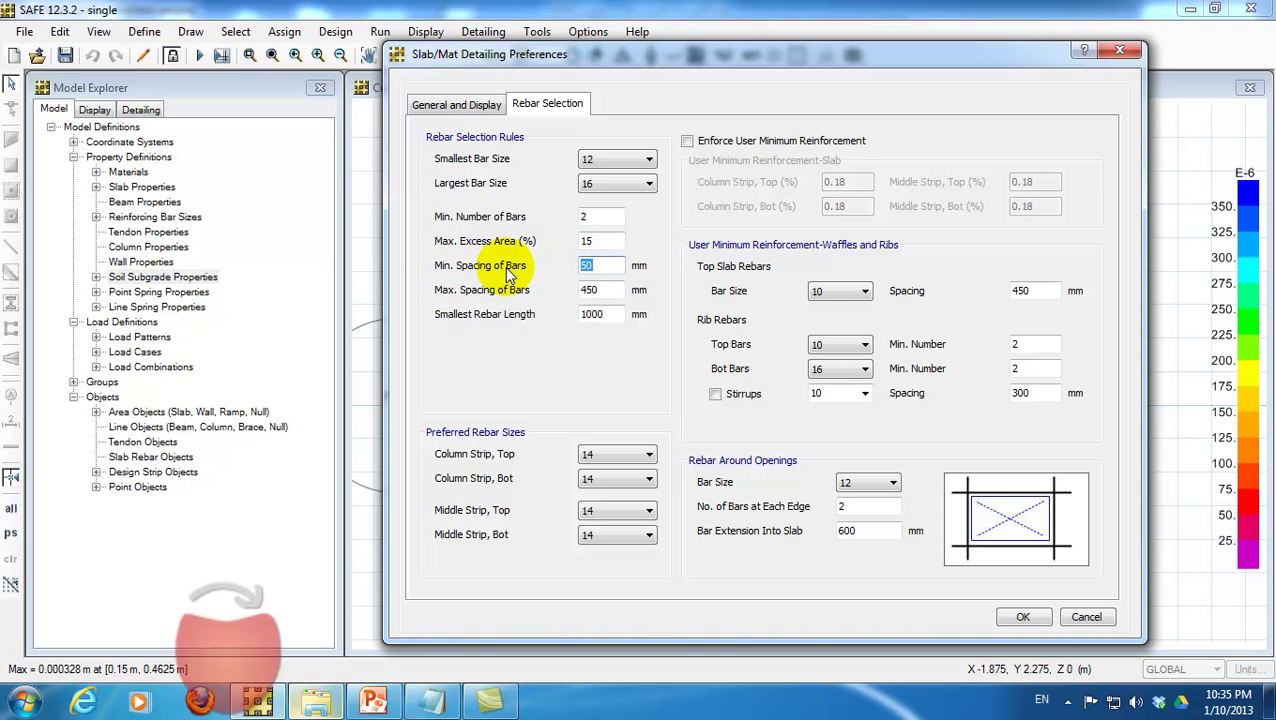
type("25")
double_click(586, 266)
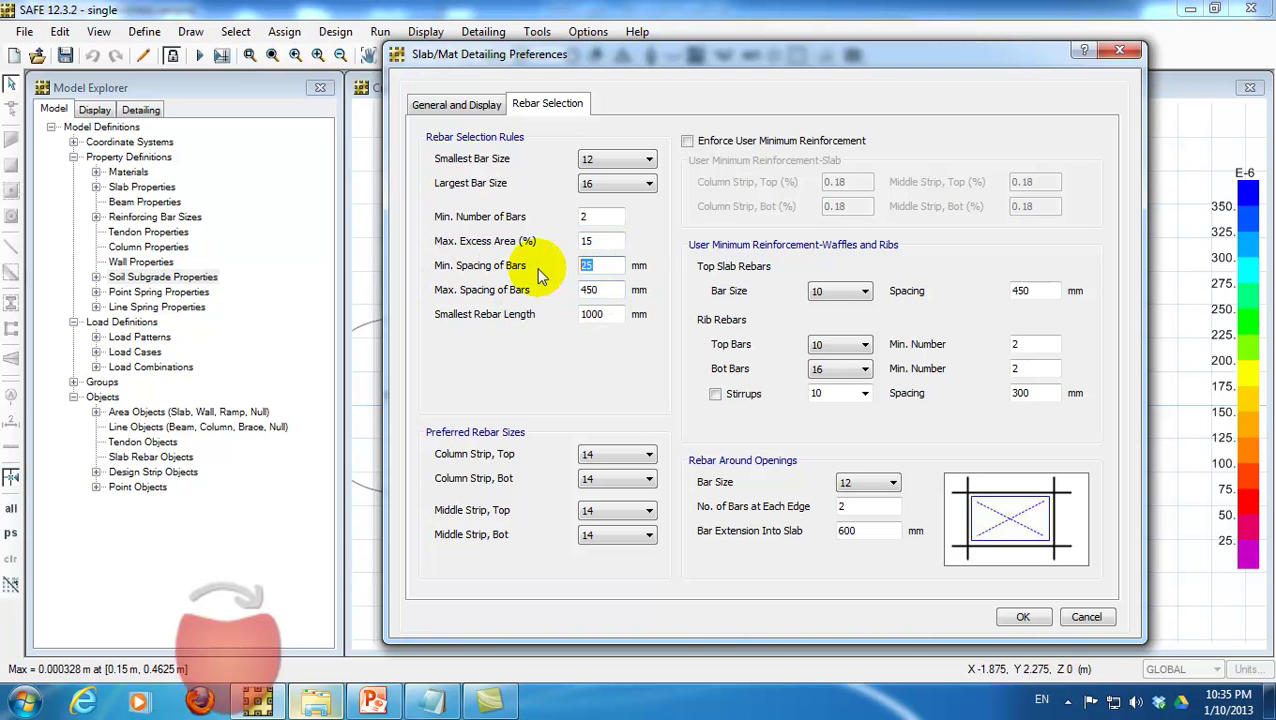
type("50")
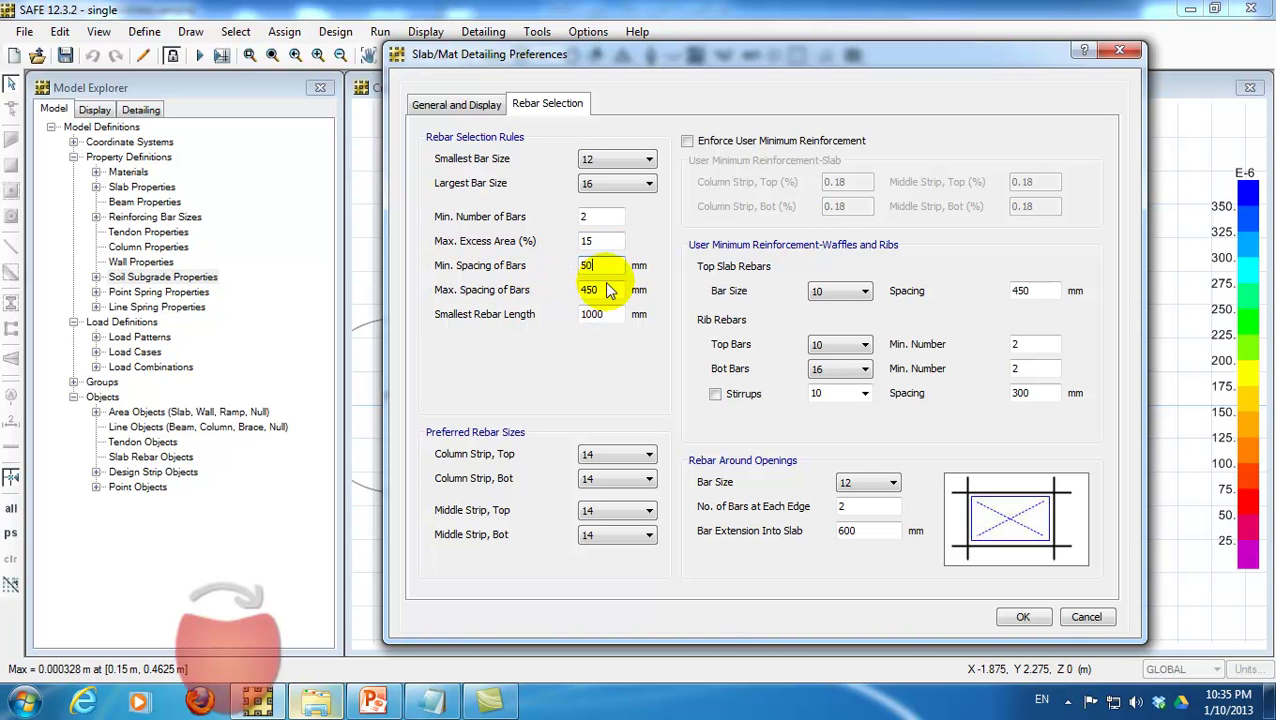
double_click(595, 289)
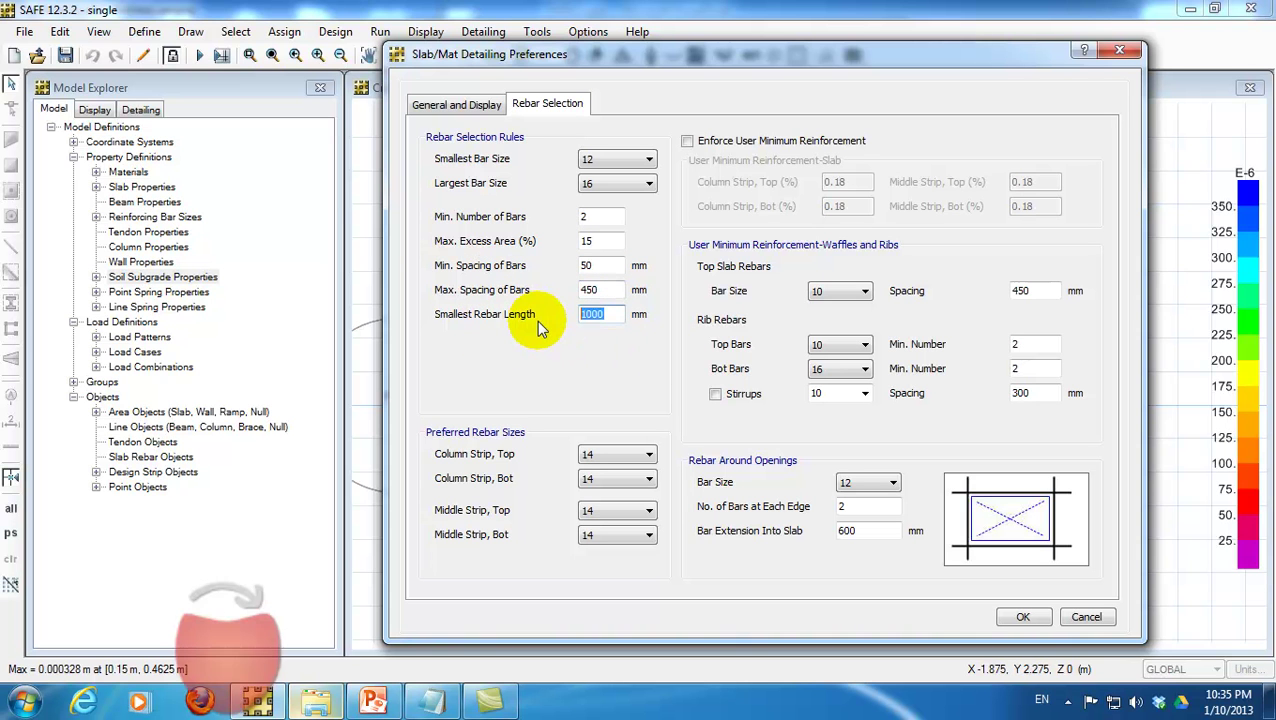
type("300")
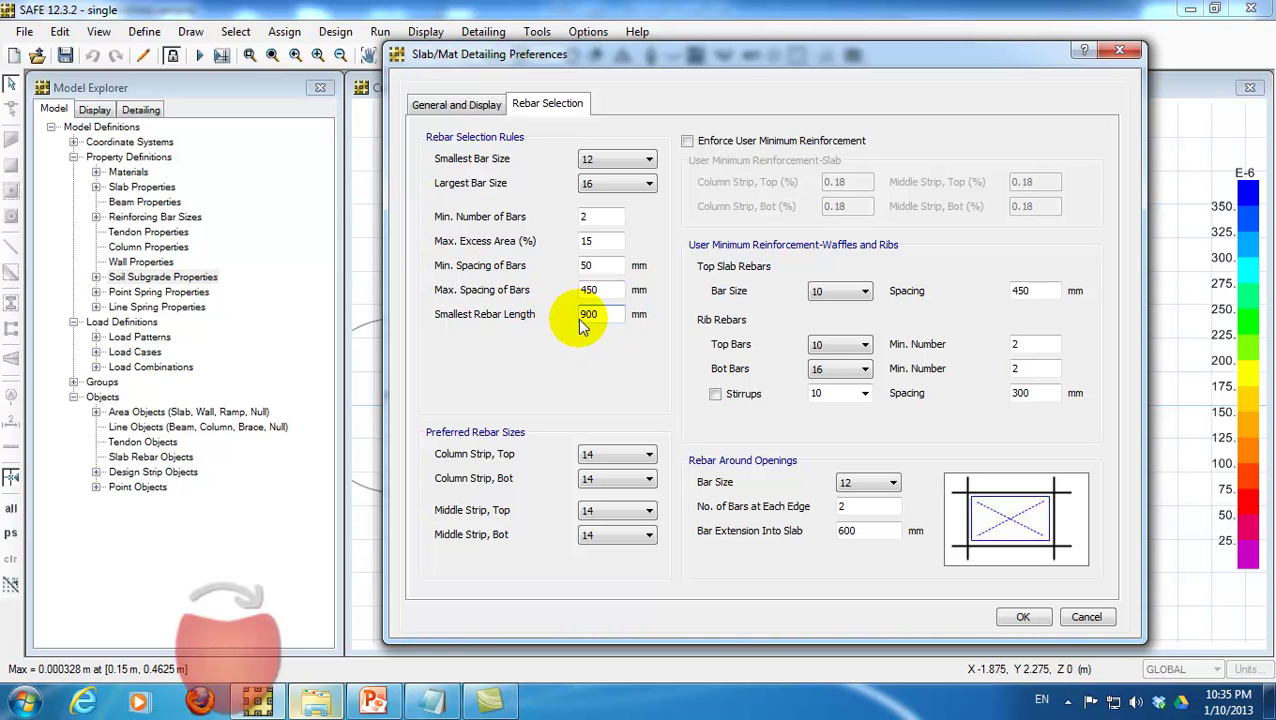
double_click(586, 314)
type("1000")
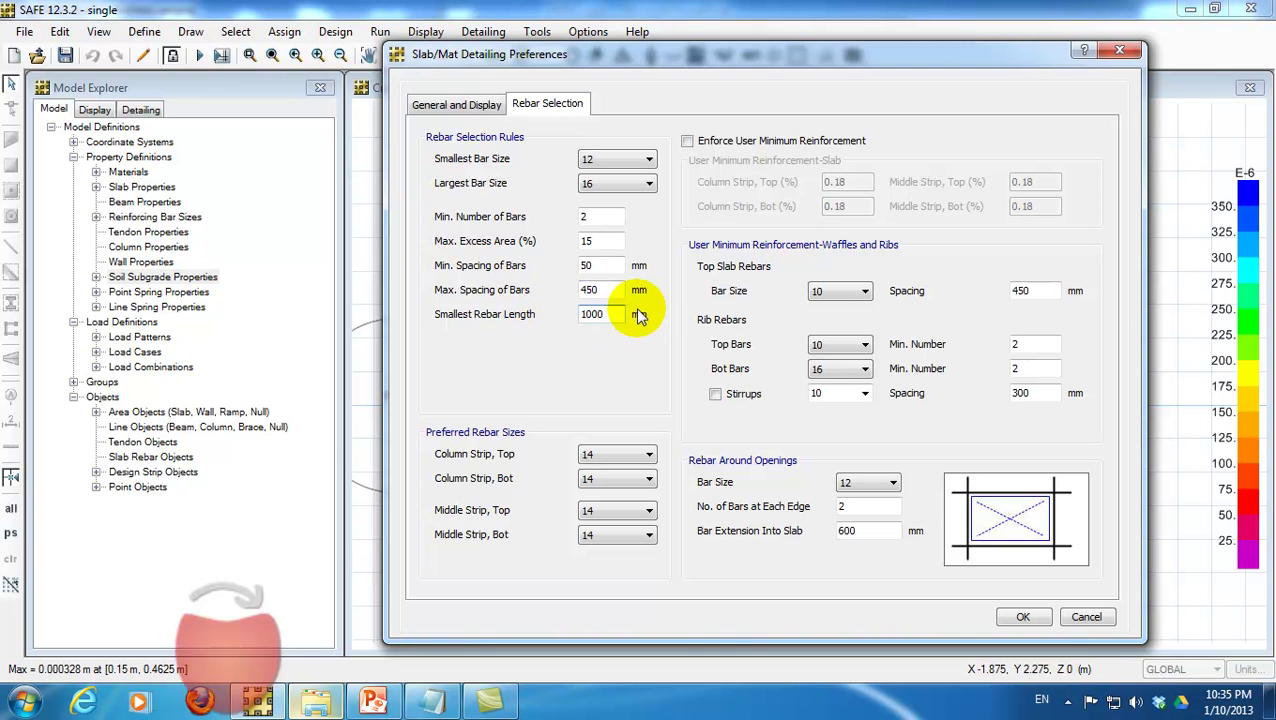
left_click(603, 290)
left_click(615, 535)
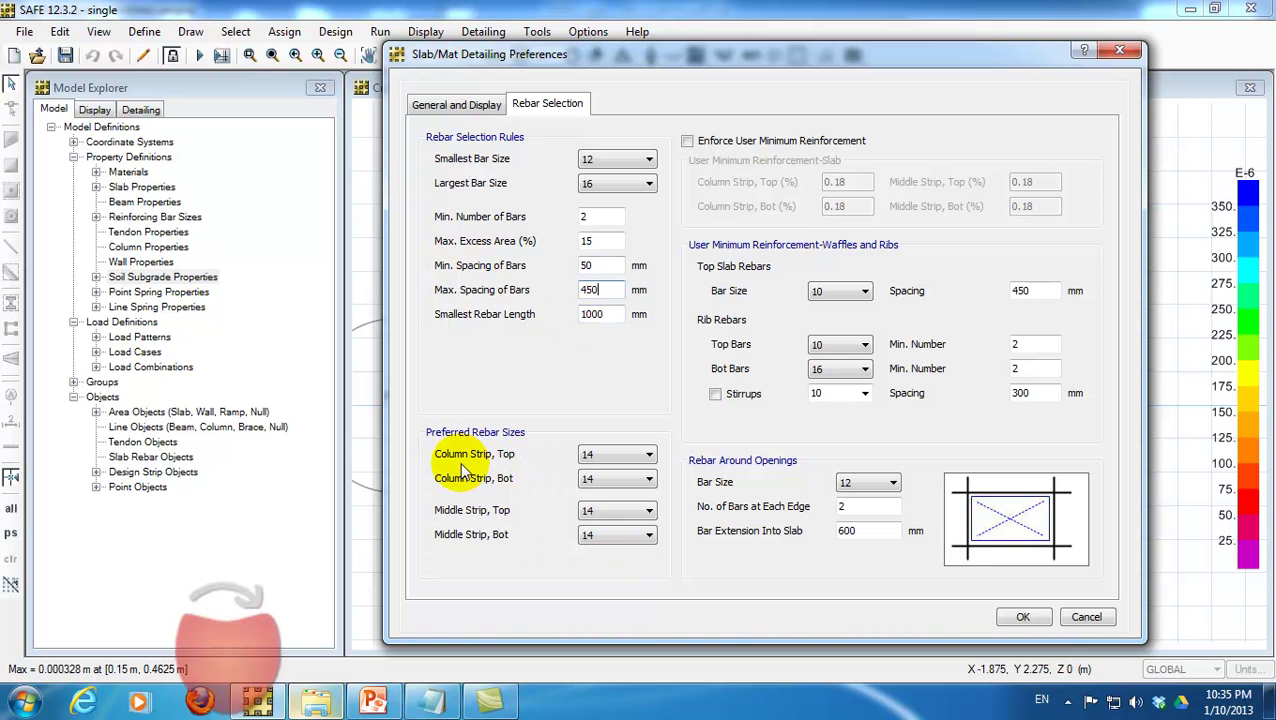
Keep 14 mm as the preferred bar size and accept the slab/mat preferences.
left_click(612, 455)
left_click(632, 522)
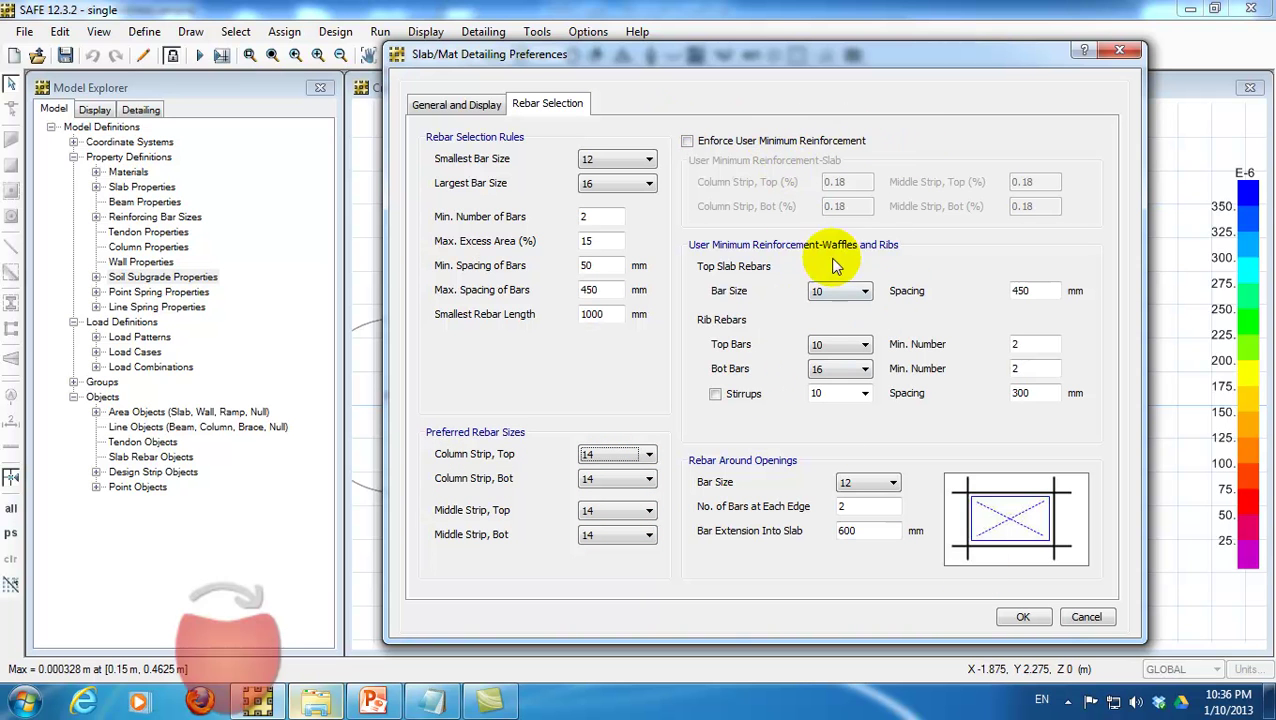
left_click(1016, 618)
left_click(483, 32)
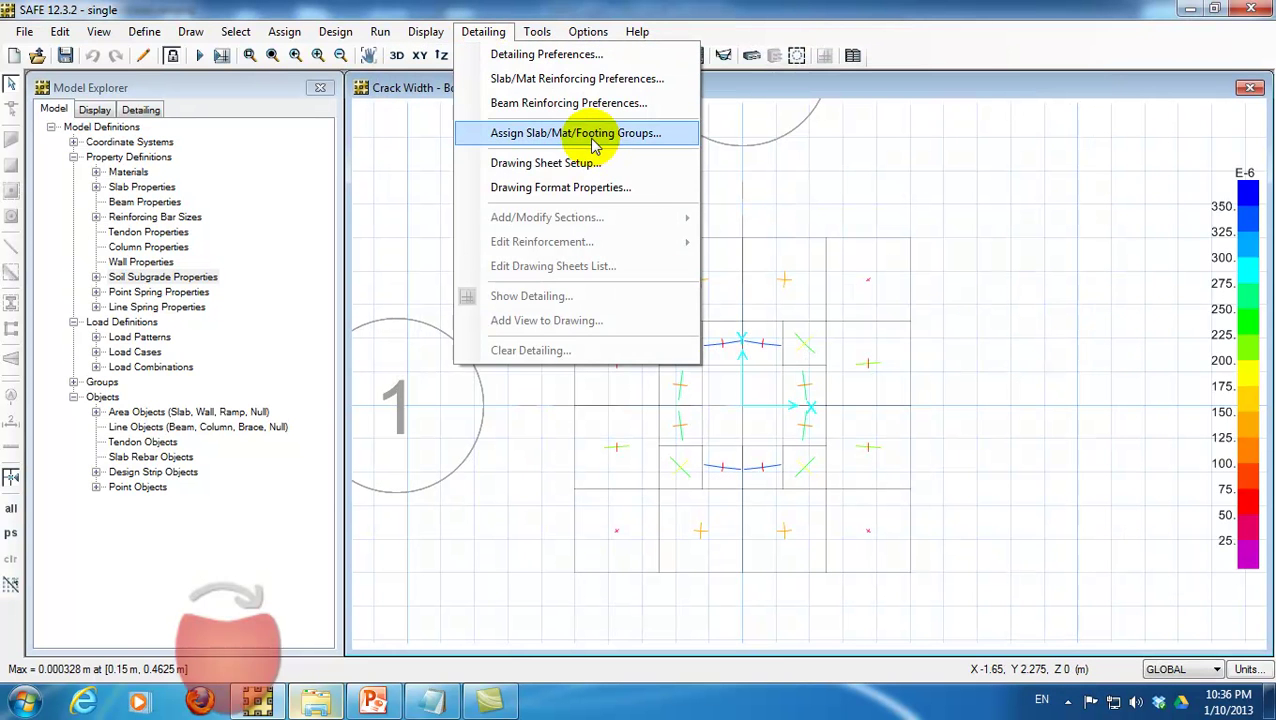
Set the drawing sheet to A3 with the title block kept along the bottom.
left_click(655, 163)
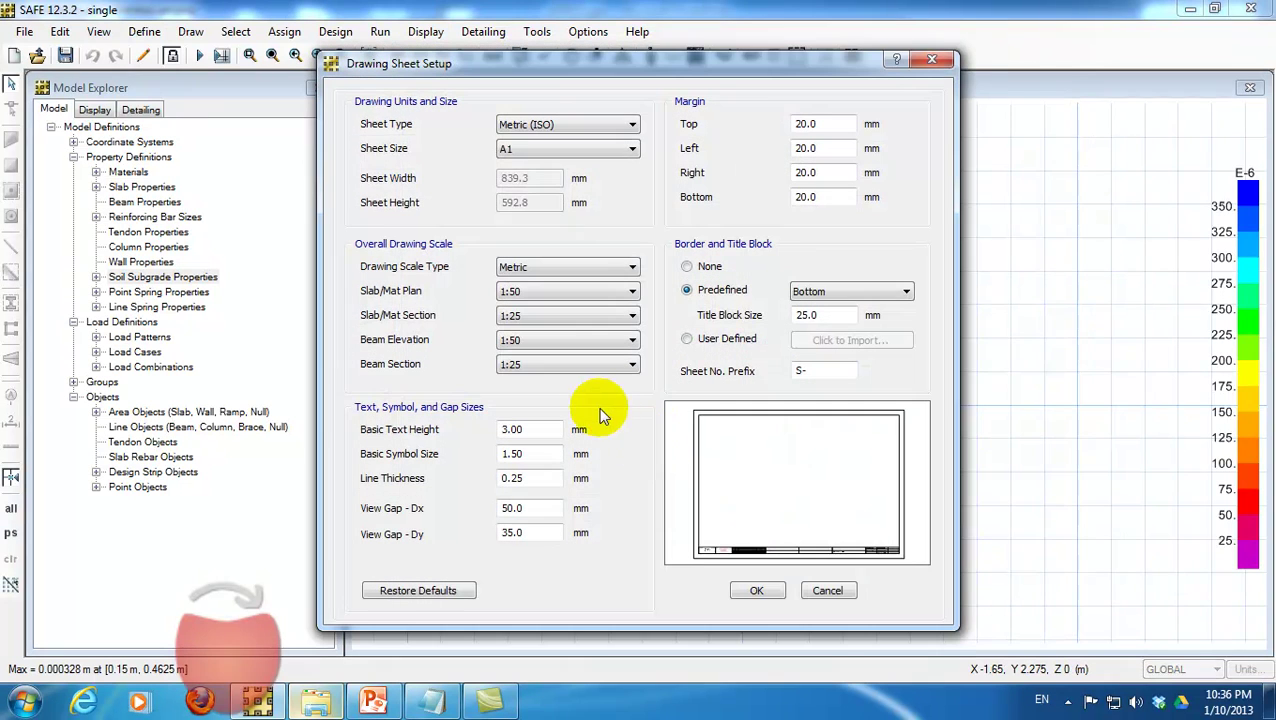
left_click(590, 148)
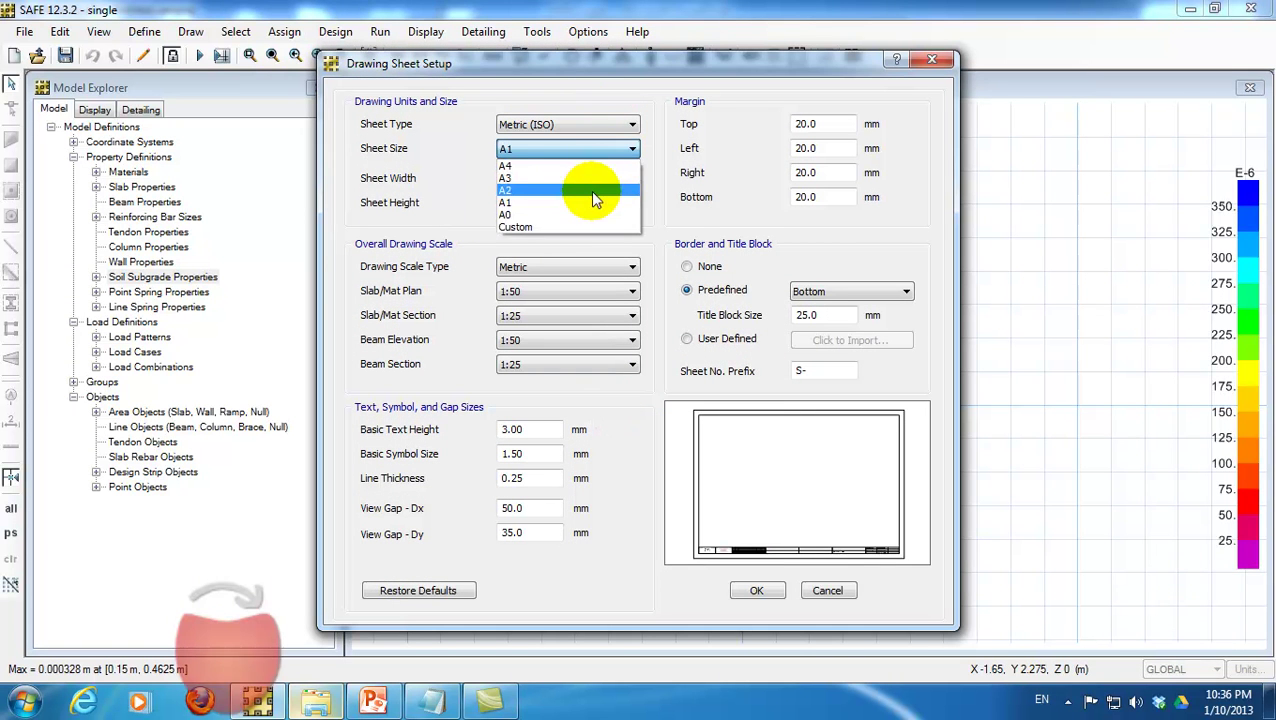
left_click(588, 176)
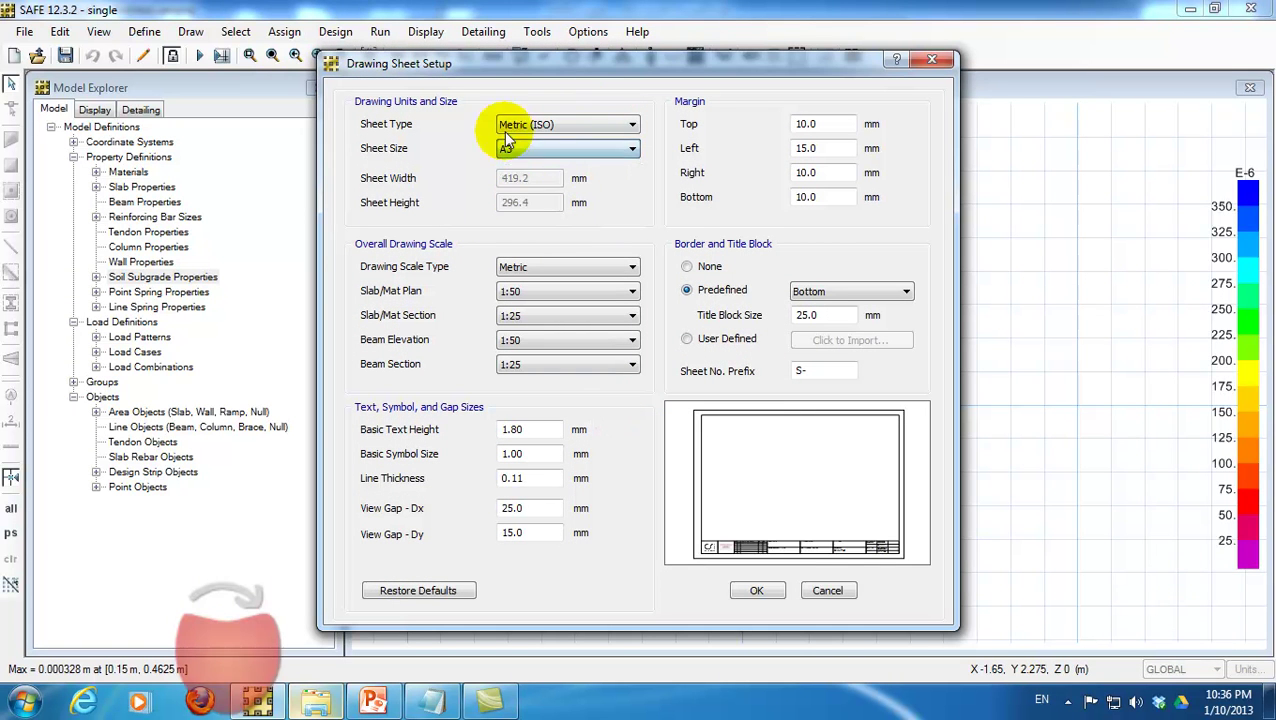
left_click(716, 272)
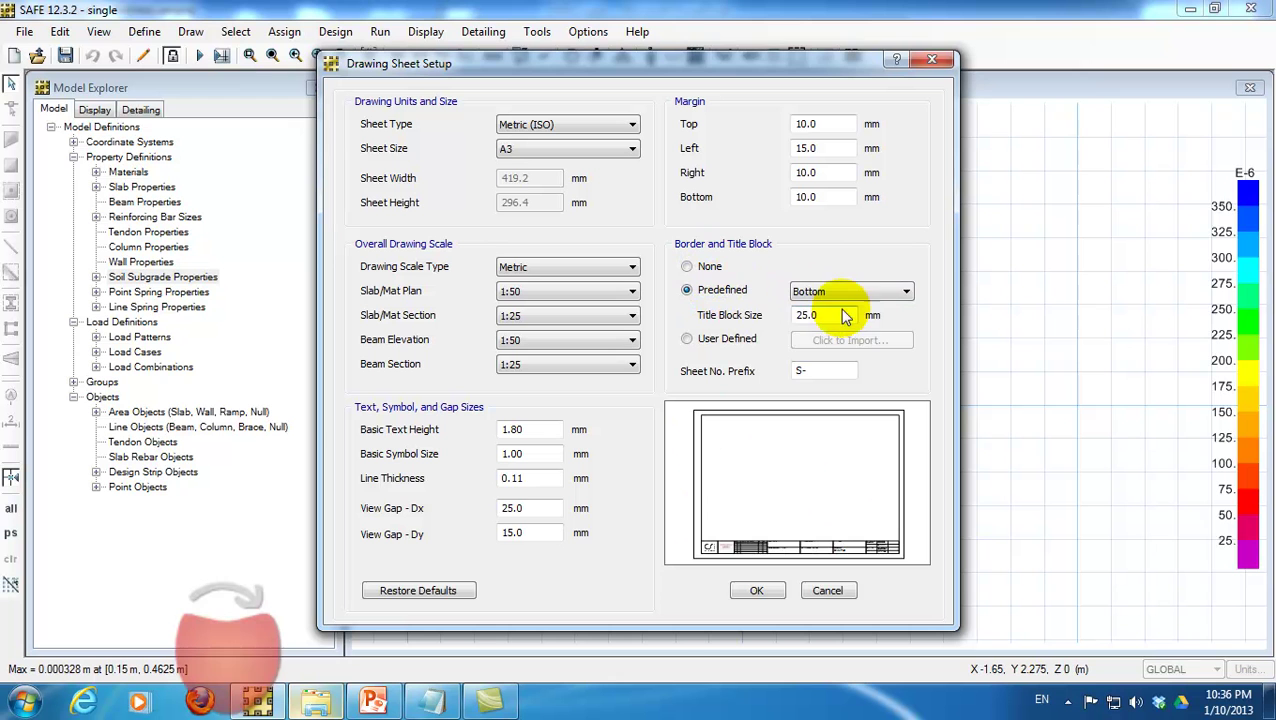
left_click(883, 322)
left_click(887, 293)
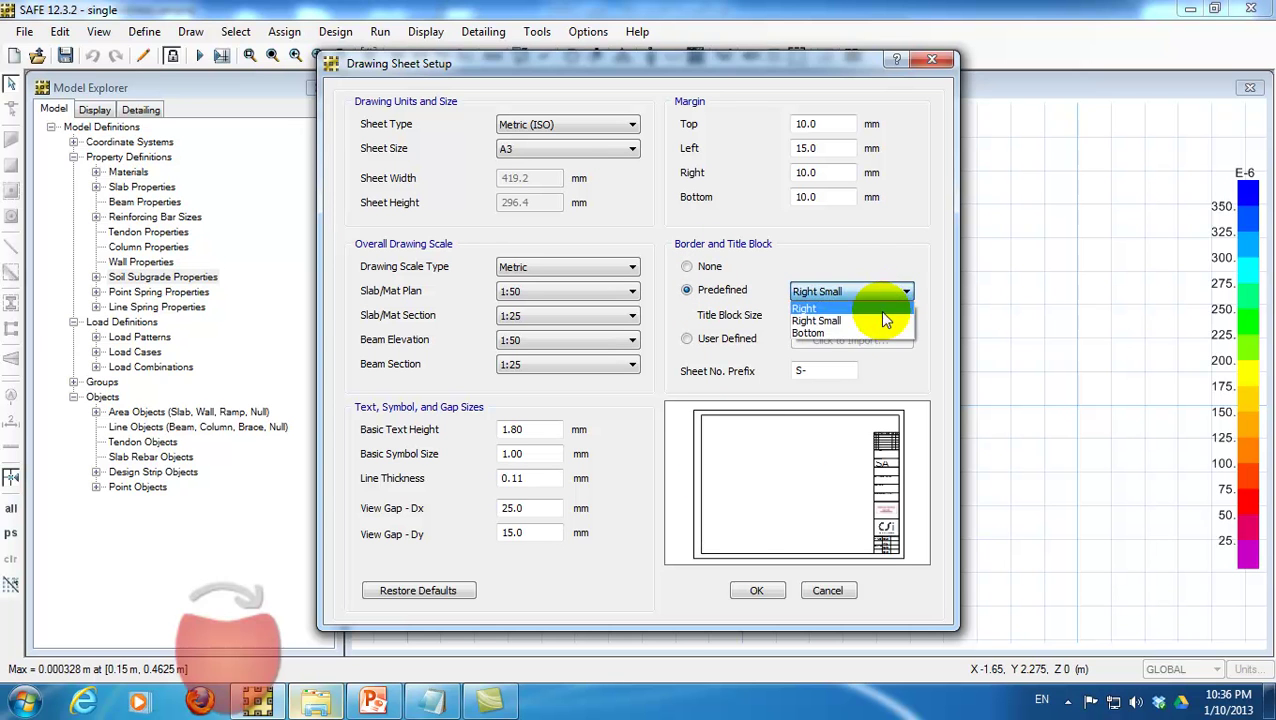
left_click(876, 291)
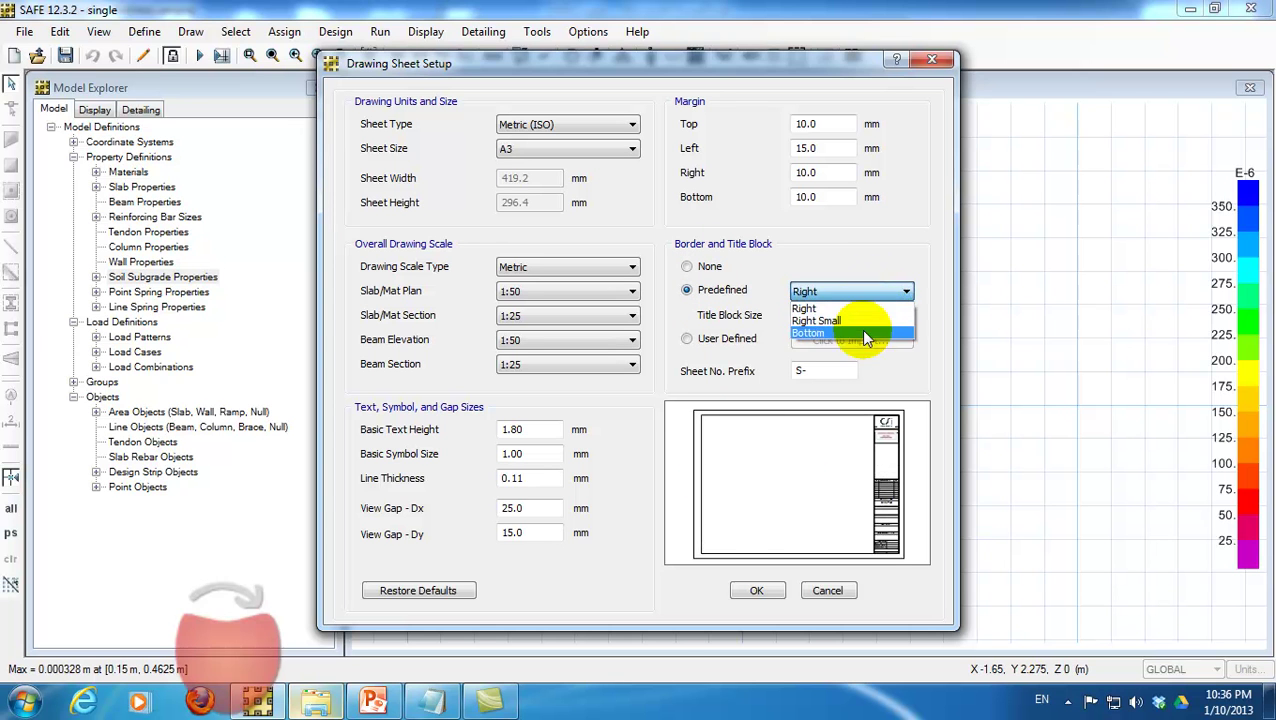
left_click(858, 332)
Import 'empty template.dxf' from the desktop SAFE\Lesson two folder as a user-defined border.
left_click(687, 338)
left_click(855, 341)
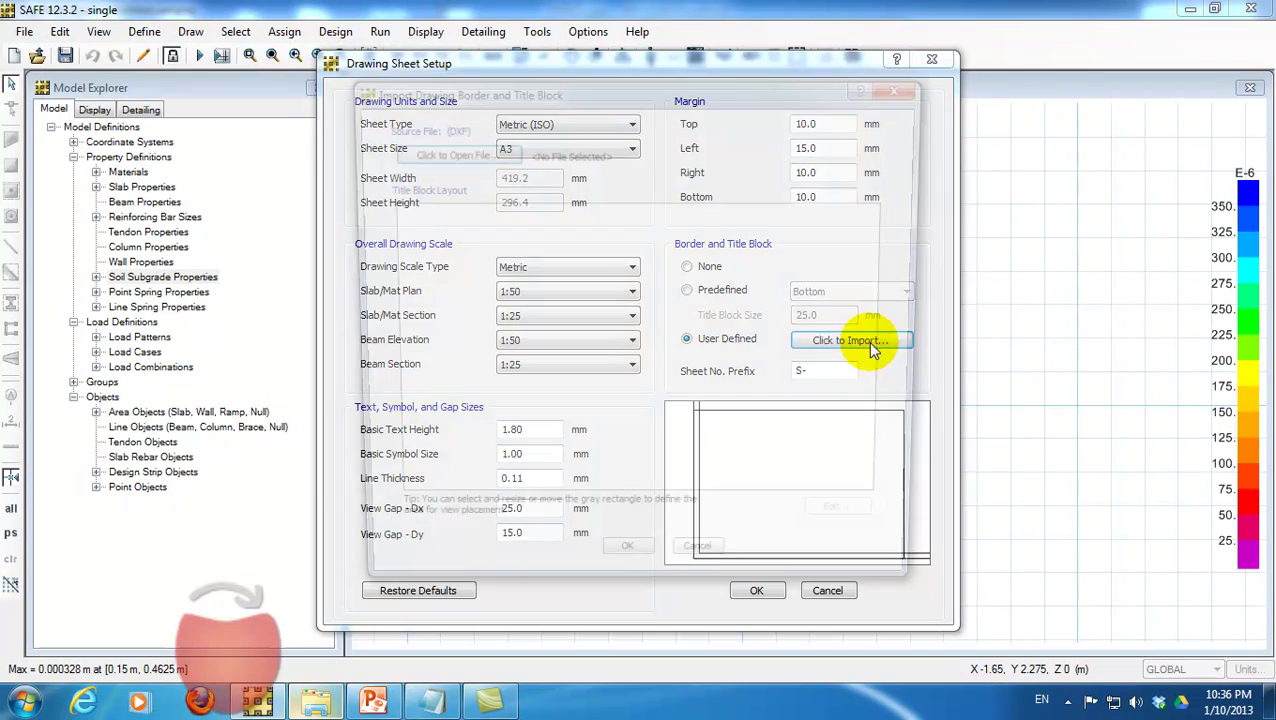
left_click(446, 151)
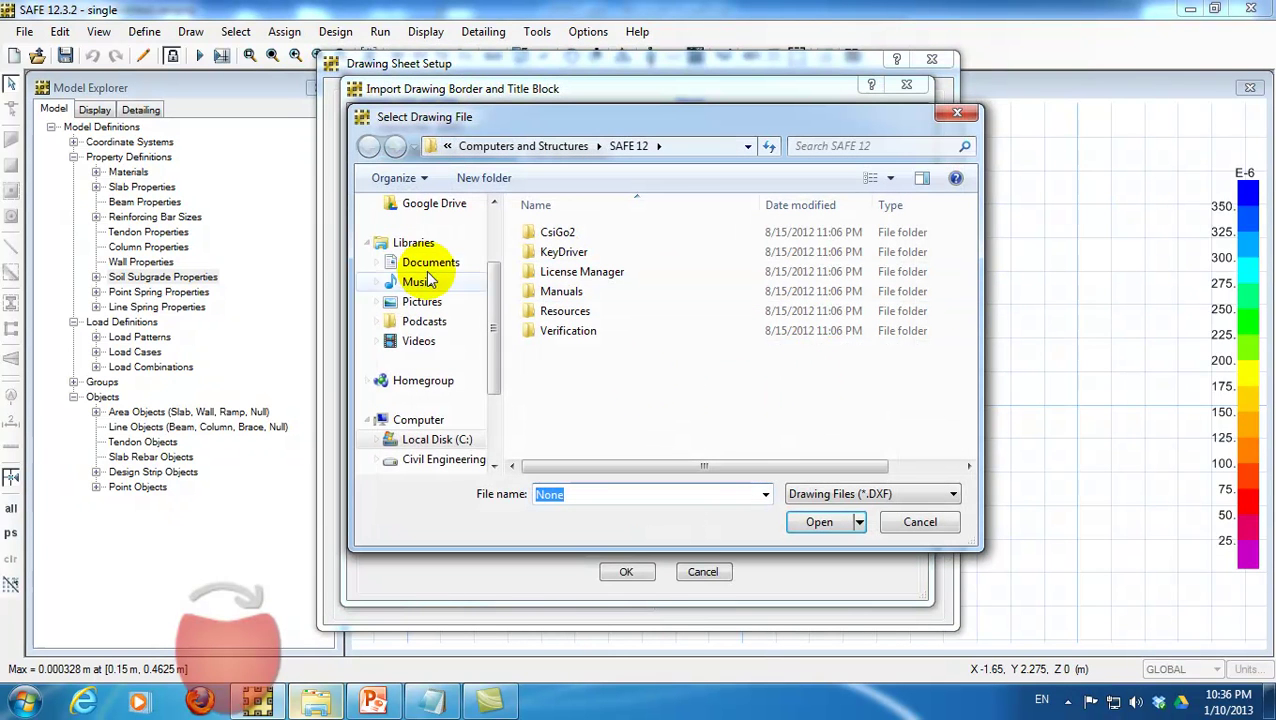
scroll(494, 281, "up", 2)
left_click(422, 231)
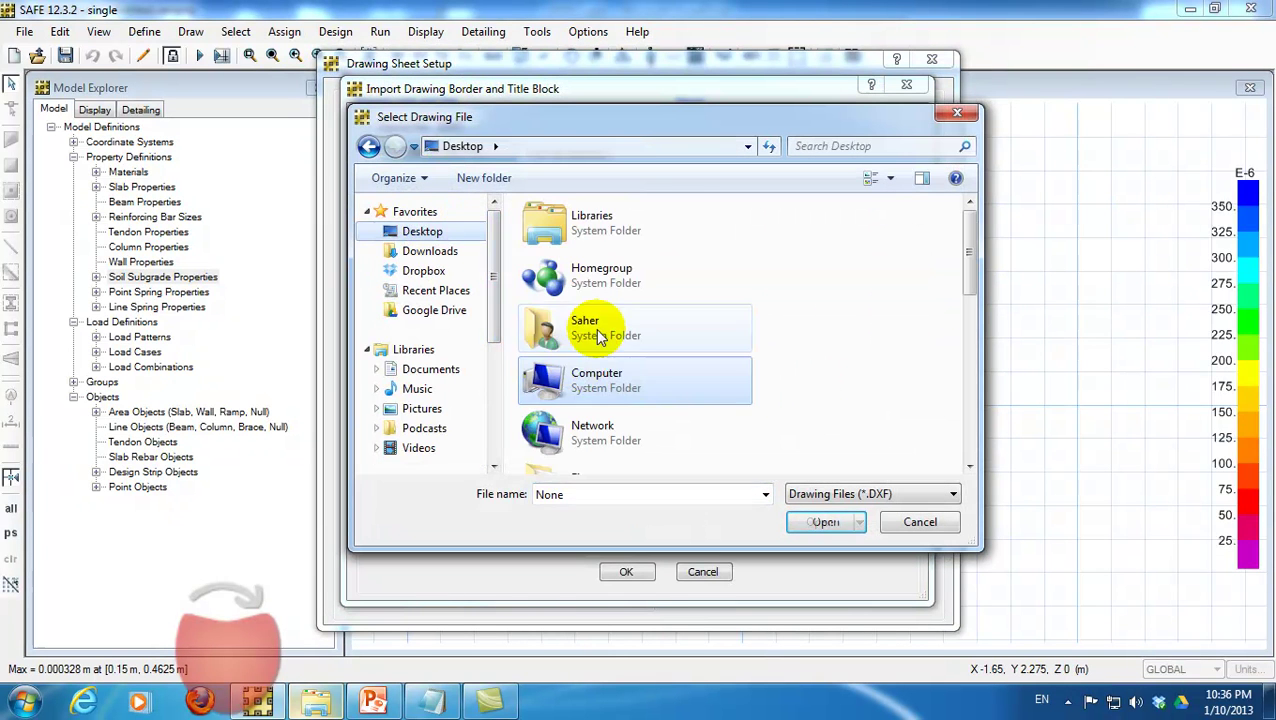
scroll(746, 355, "down", 5)
left_click(622, 348)
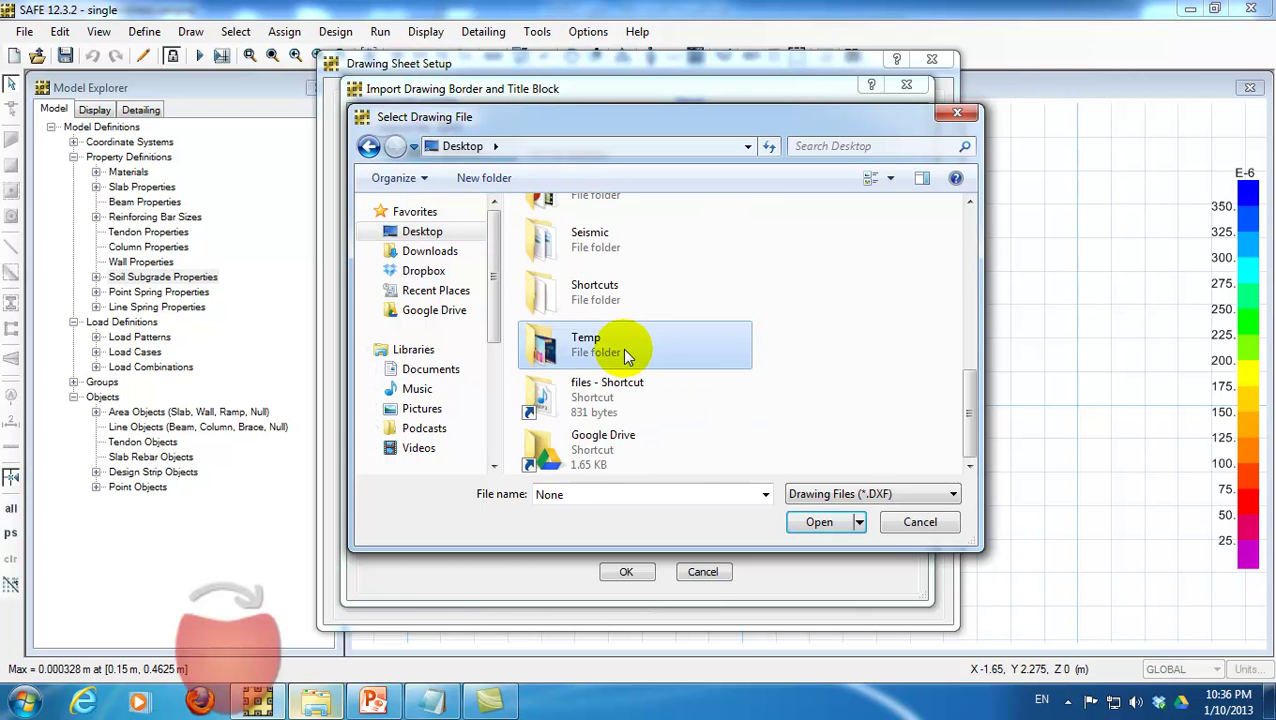
scroll(622, 348, "up", 1)
double_click(602, 227)
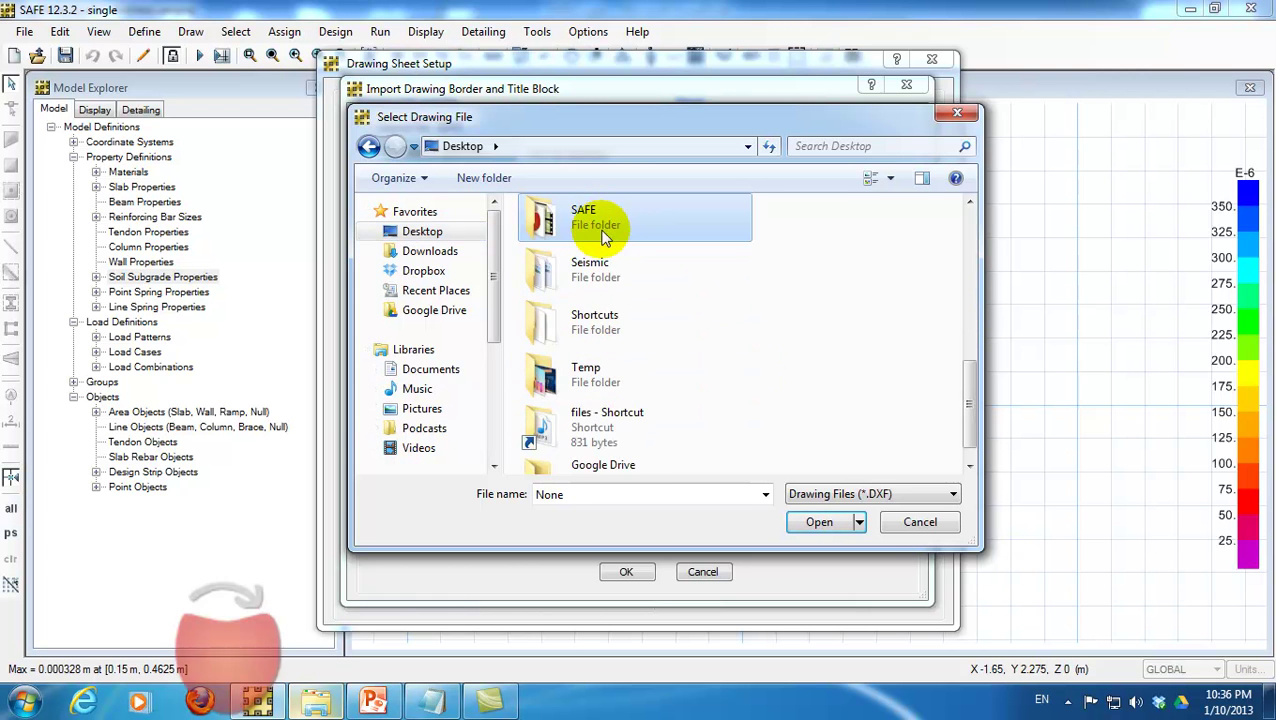
double_click(641, 268)
left_click(588, 252)
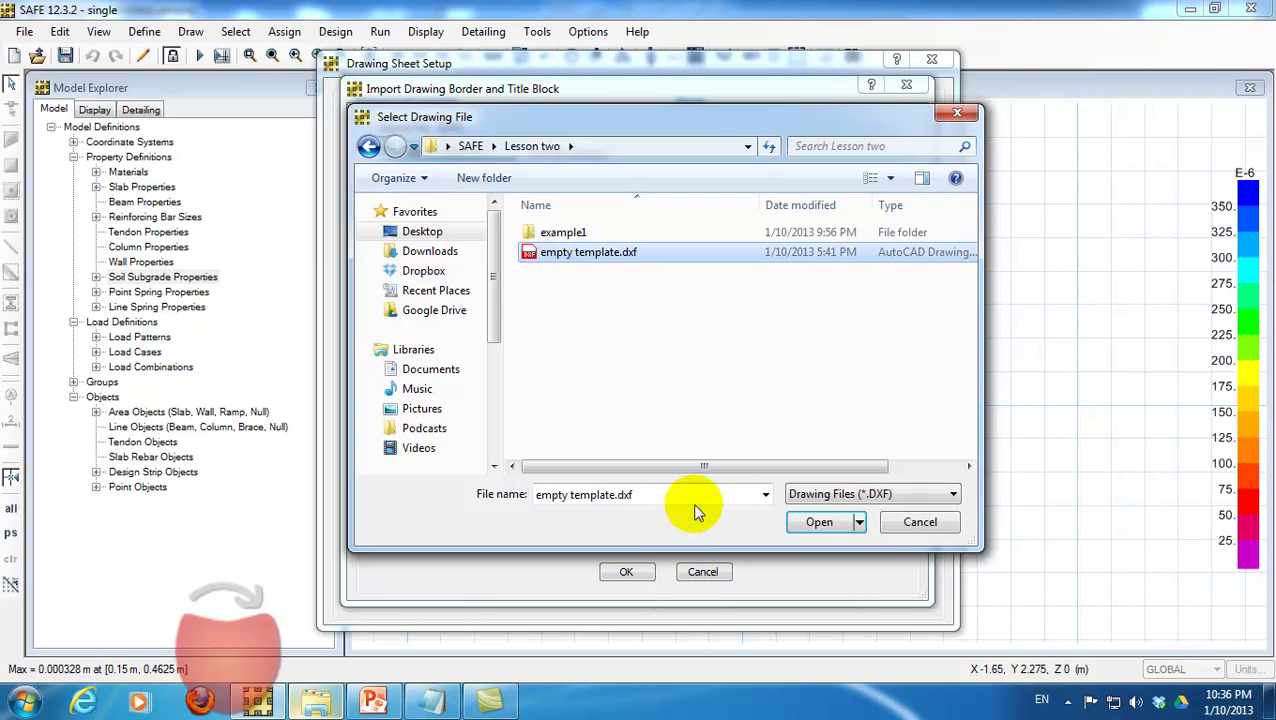
left_click(812, 523)
Adjust the imported view placement area, then revert to a predefined border with bottom title block.
left_click(604, 357)
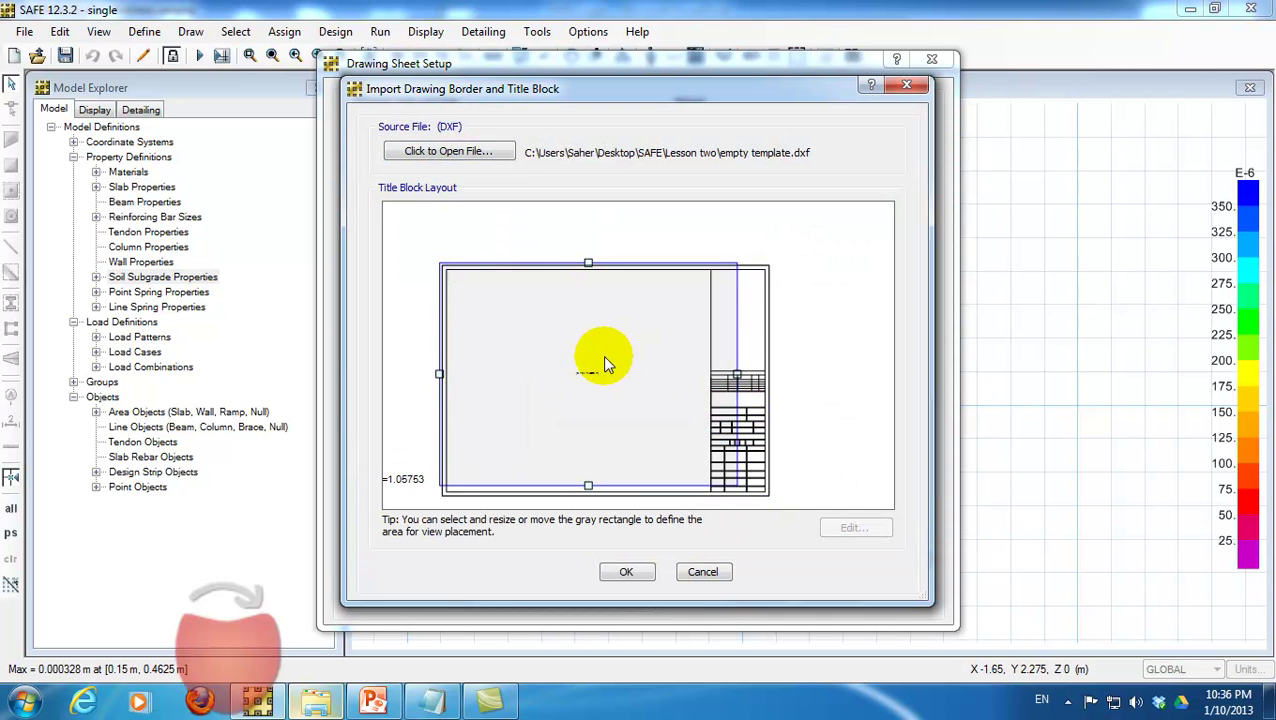
left_click_drag(745, 388, 771, 375)
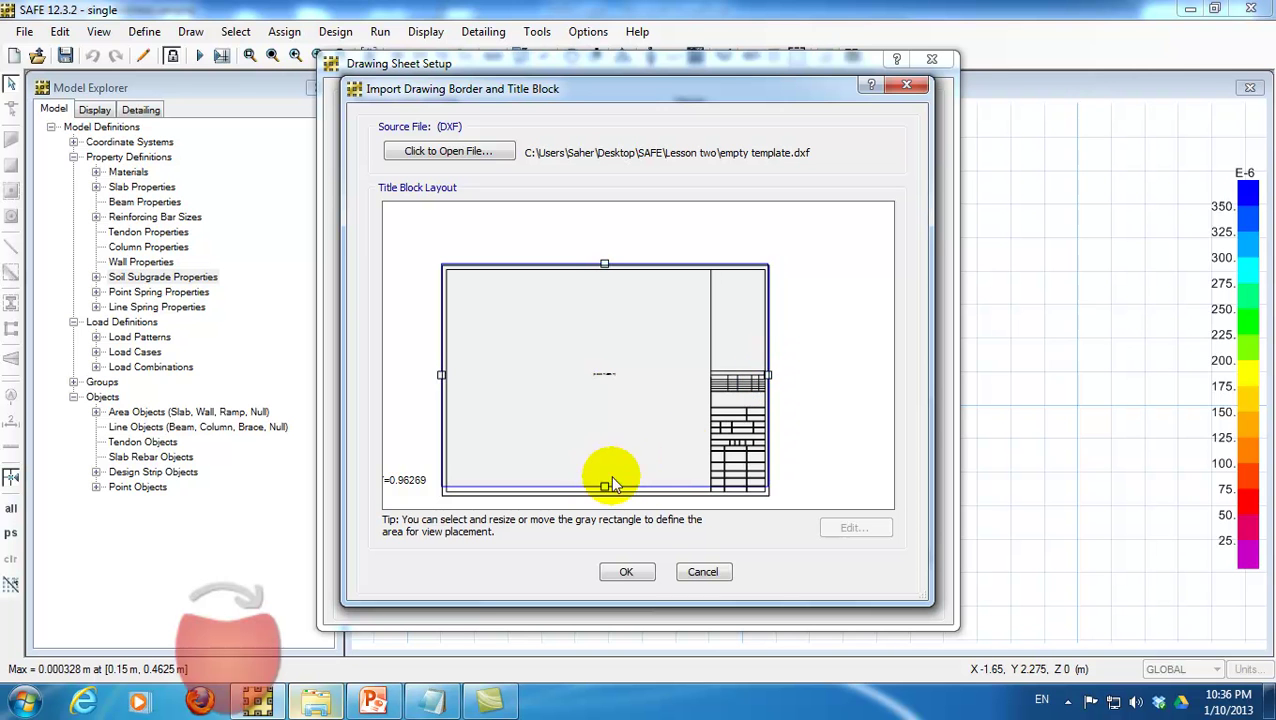
left_click_drag(604, 490, 604, 503)
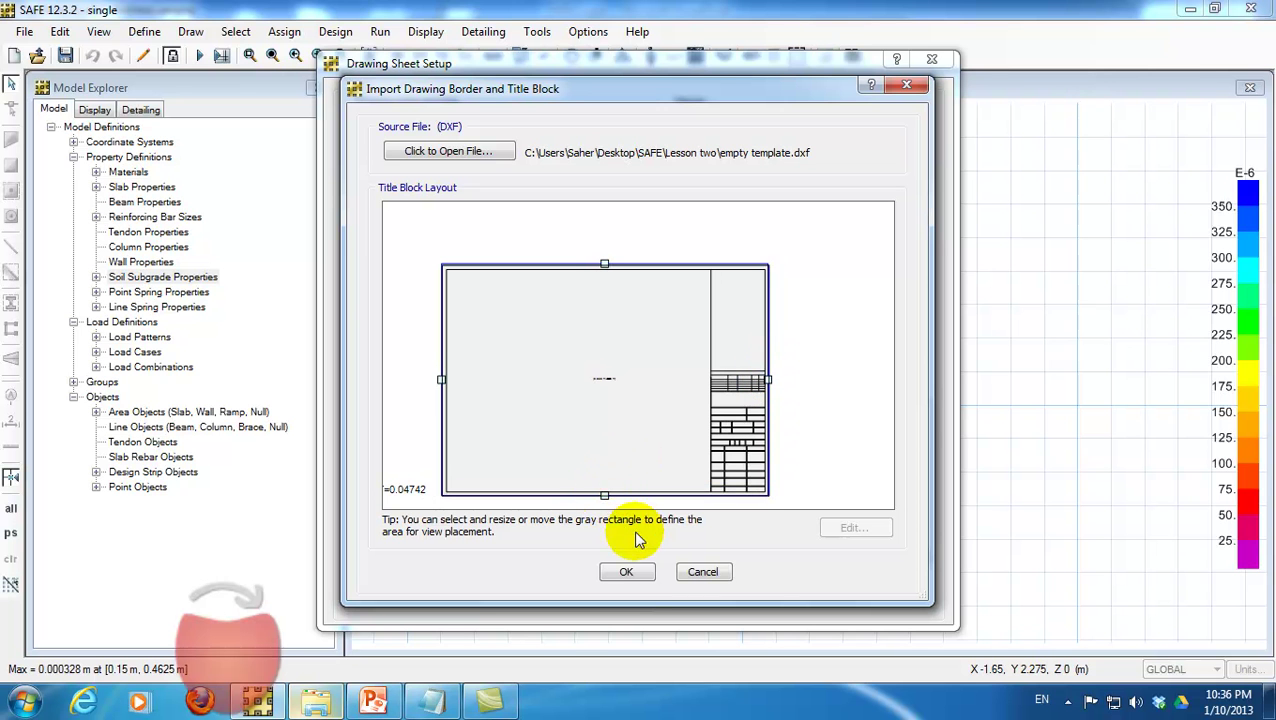
left_click(626, 572)
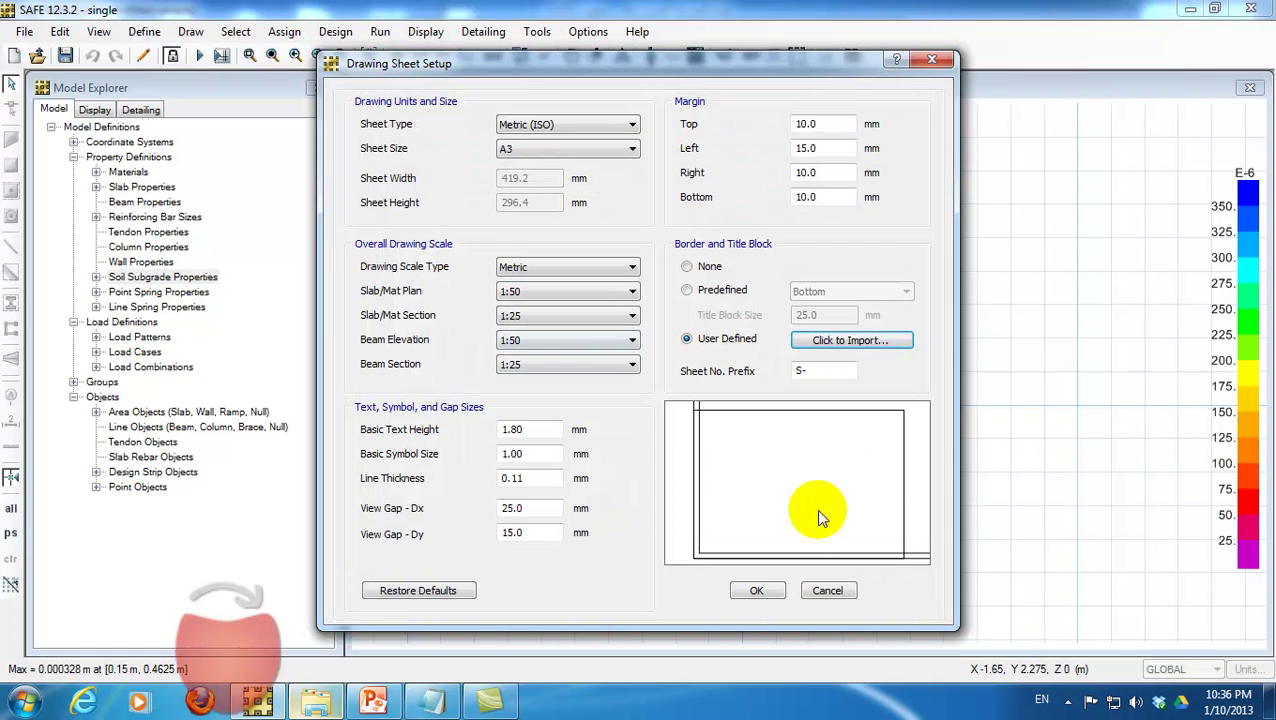
left_click(718, 290)
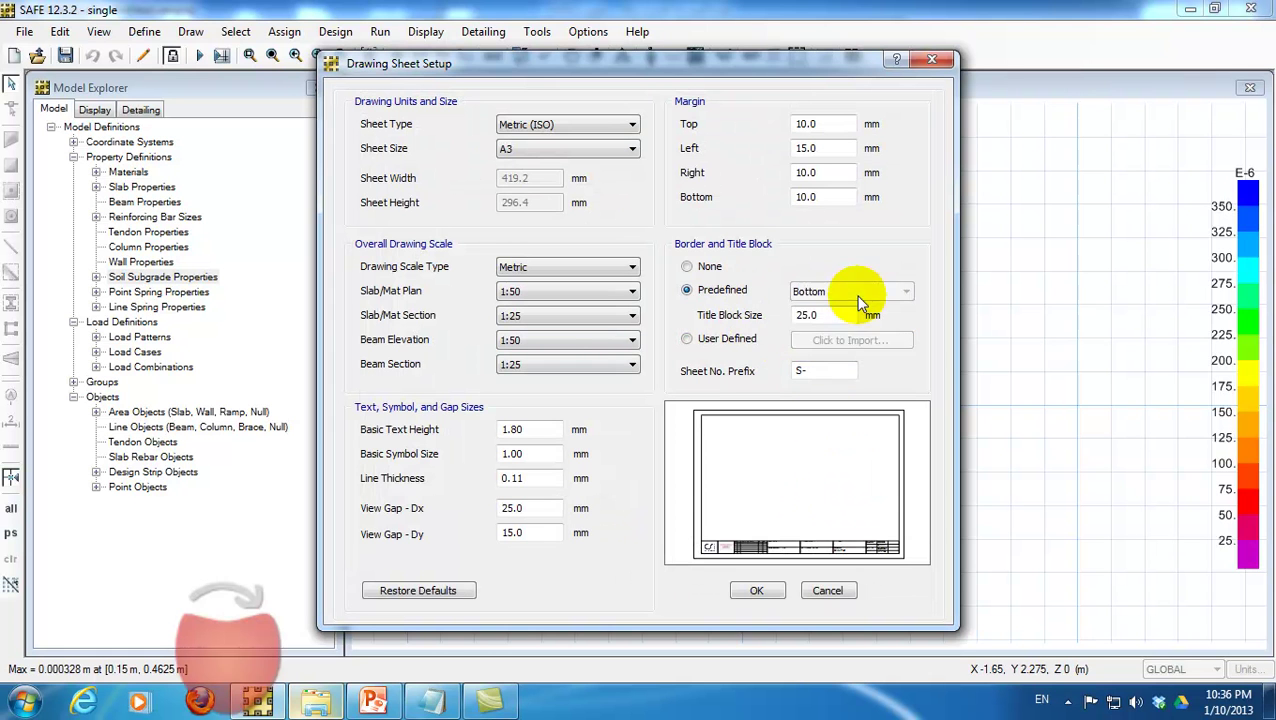
left_click(848, 331)
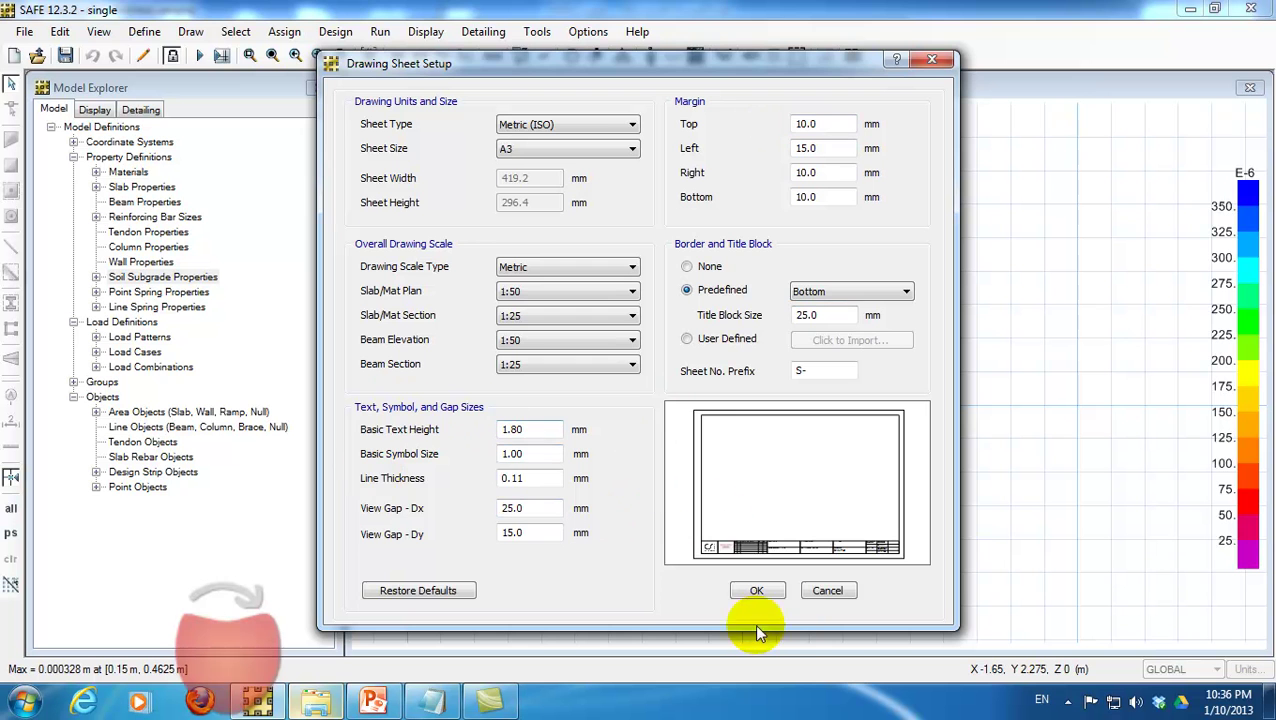
Apply the sheet setup, then hide Section Dimensions in the Slab/Mat drawing format properties.
left_click(758, 590)
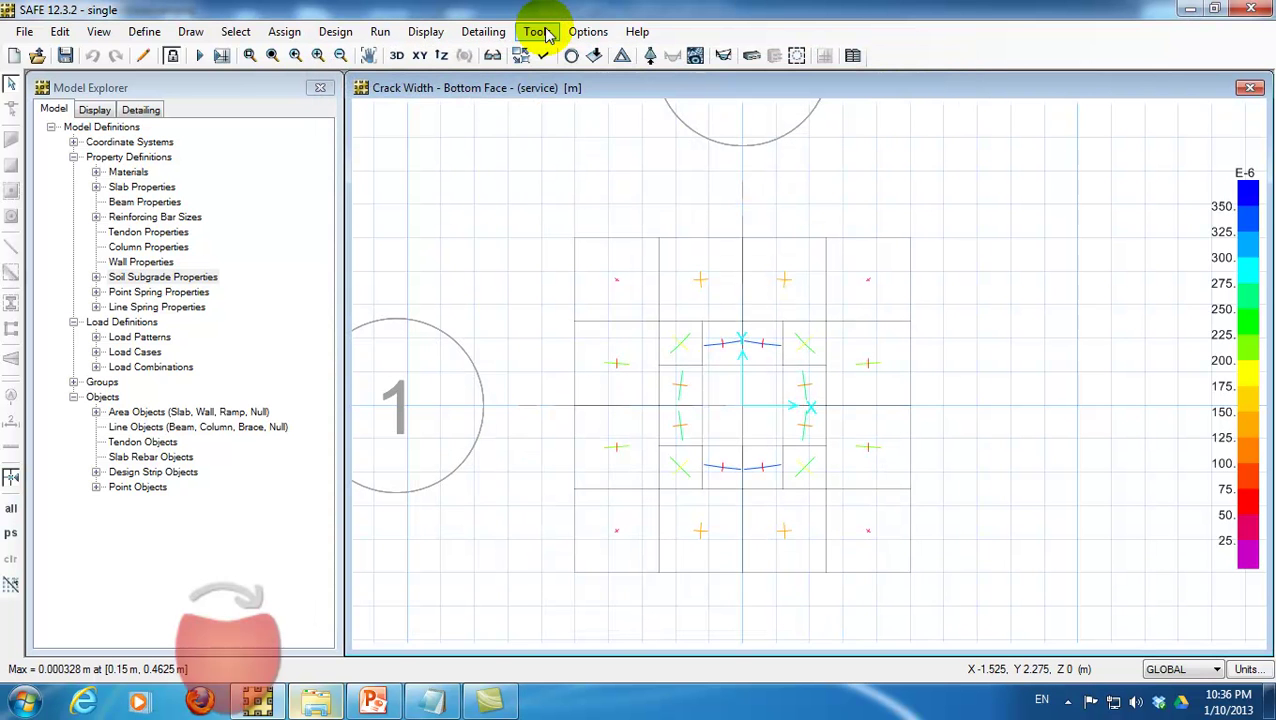
left_click(483, 31)
left_click(622, 190)
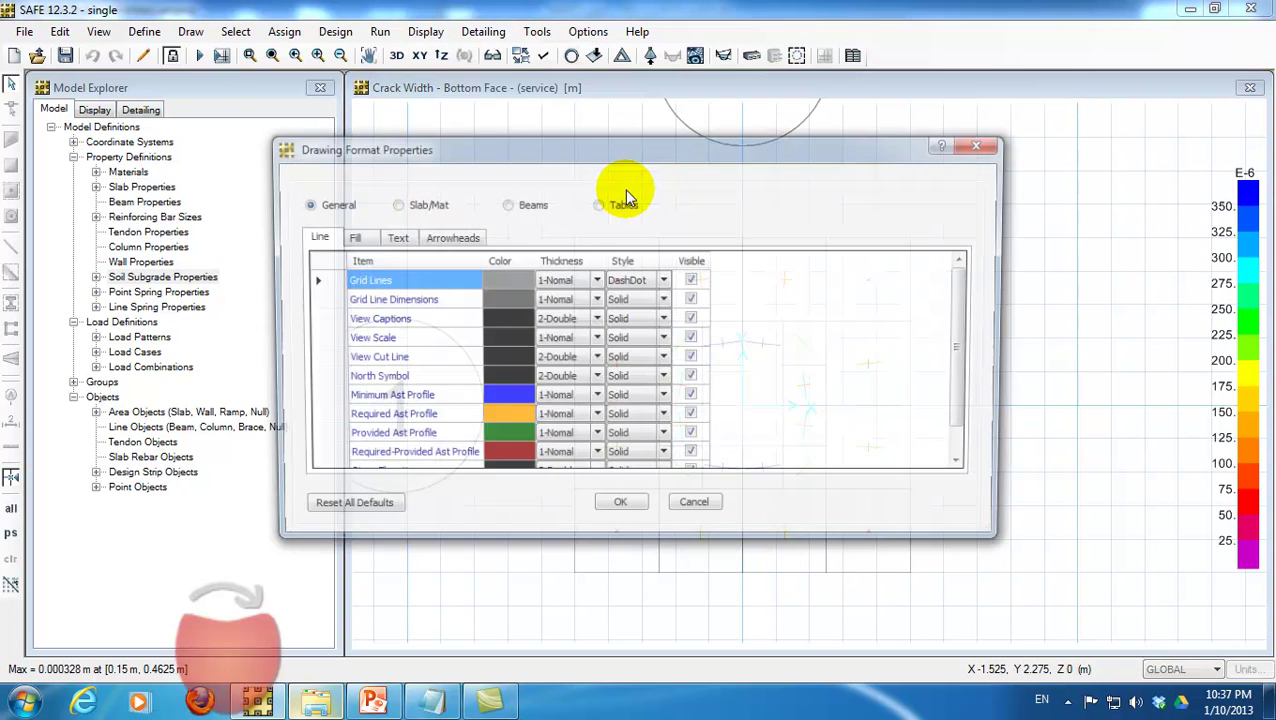
left_click_drag(440, 147, 473, 148)
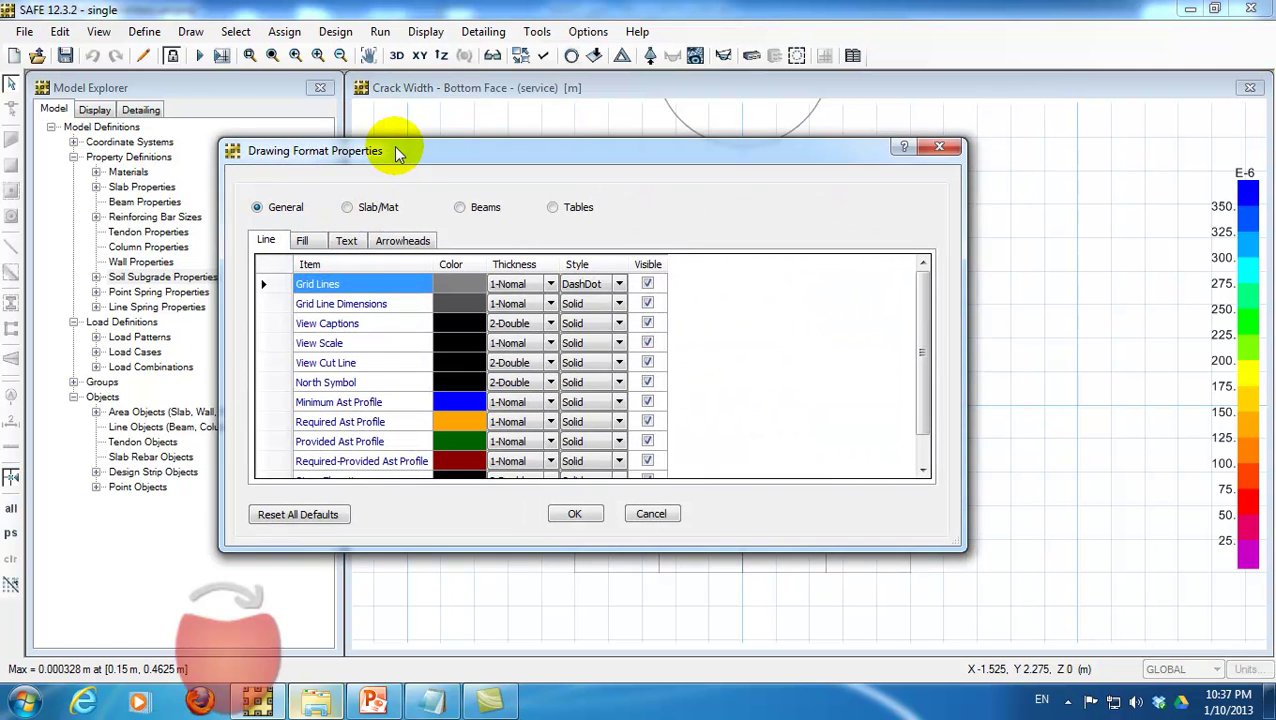
left_click(430, 205)
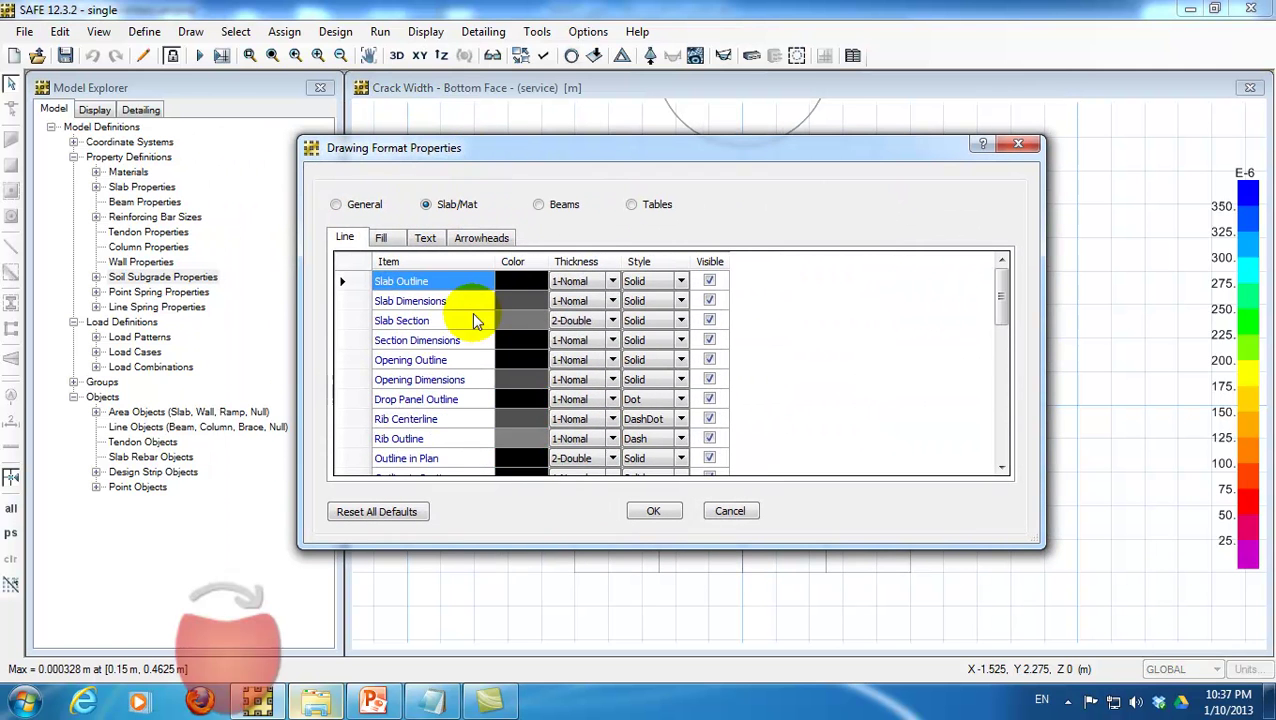
mouse_move(1003, 300)
left_mouse_down()
mouse_move(1003, 452)
mouse_move(1003, 290)
left_mouse_up()
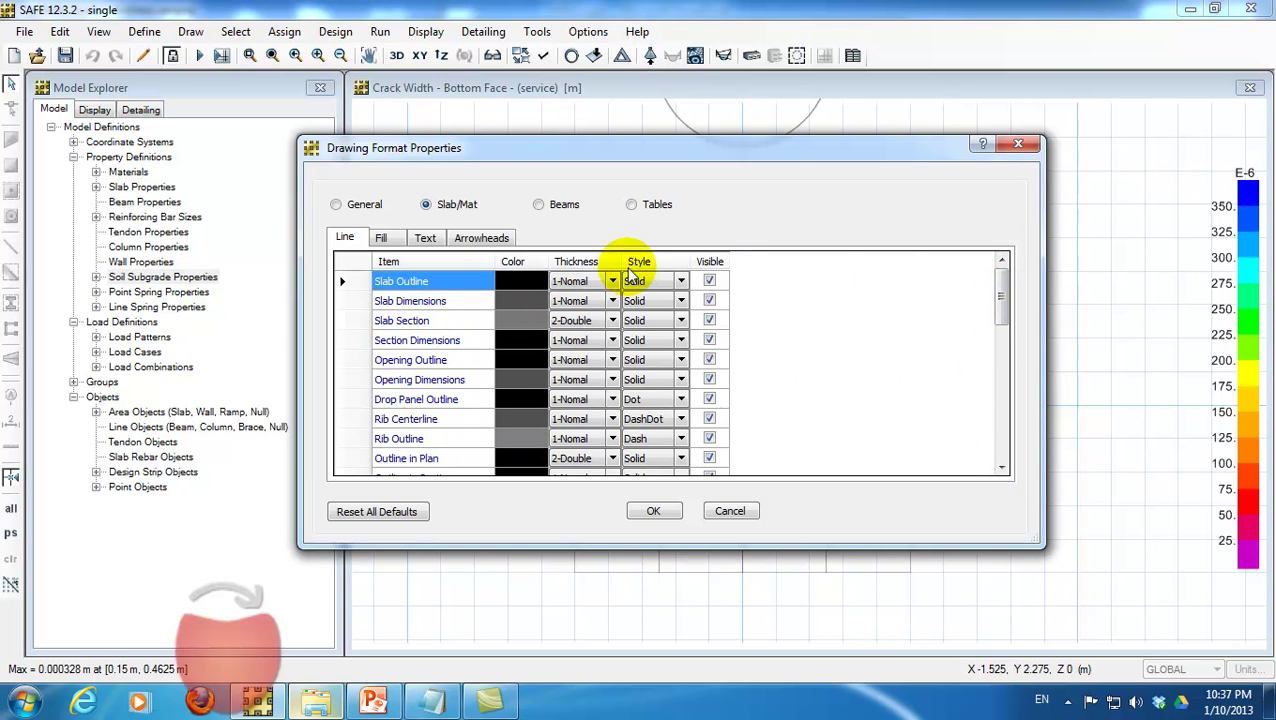
left_click(710, 340)
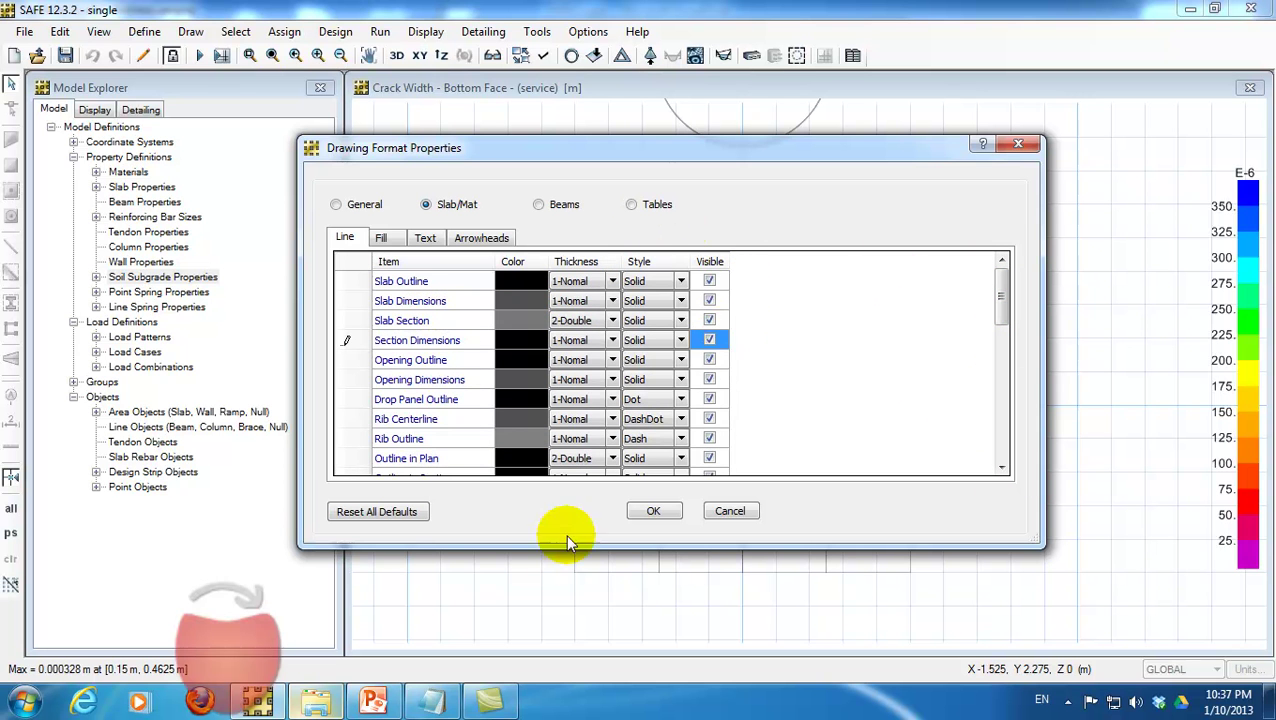
left_click(655, 512)
Generate detailing with individual bars and expand the Drawing Component Views group.
left_click(470, 33)
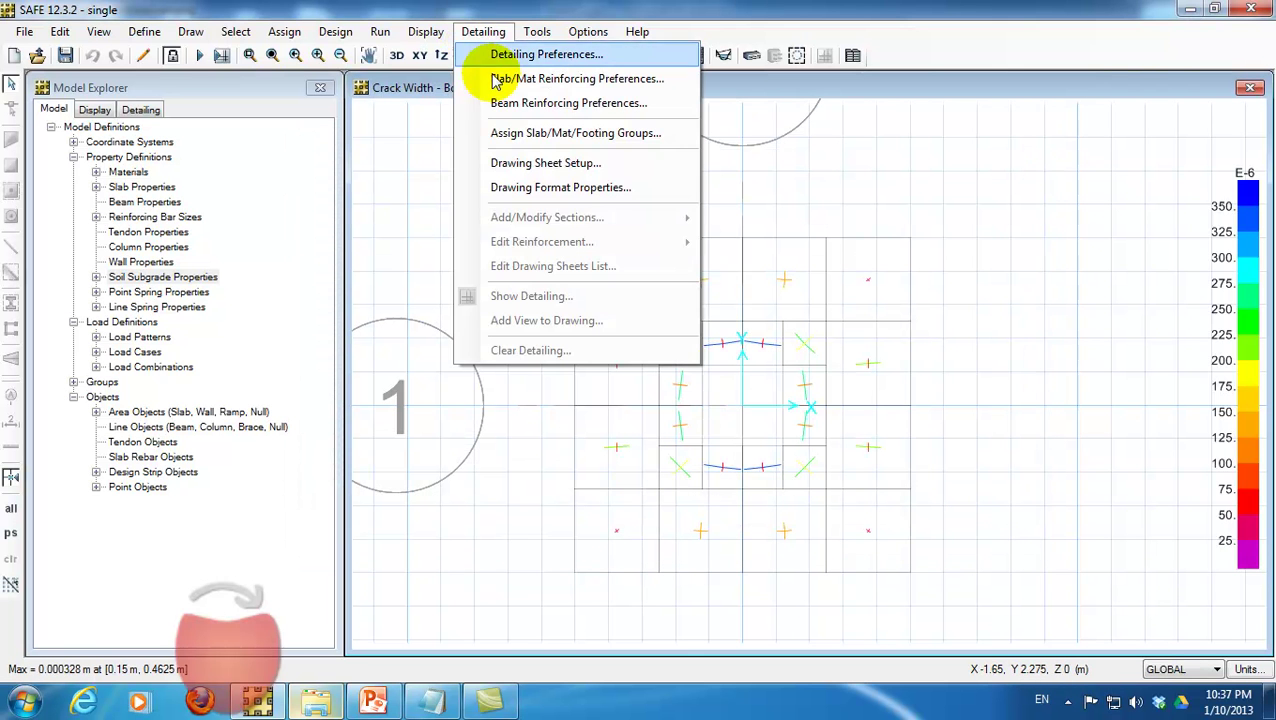
left_click(222, 57)
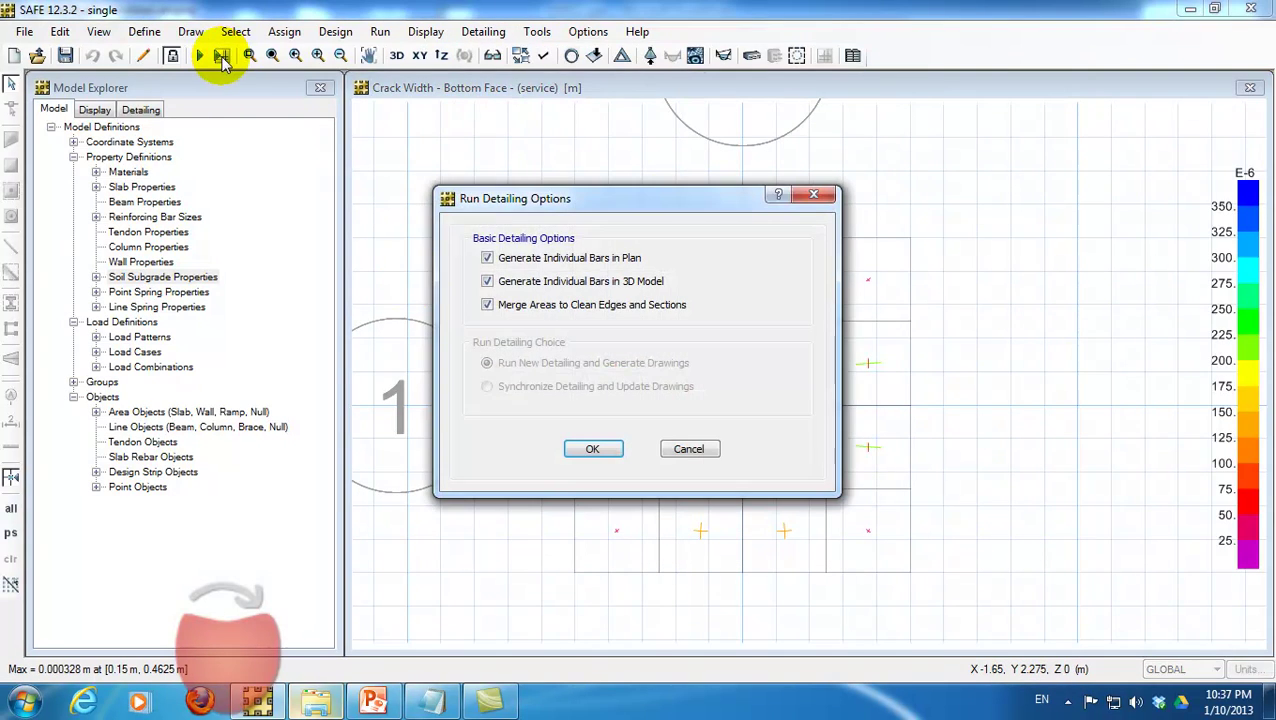
left_click(585, 450)
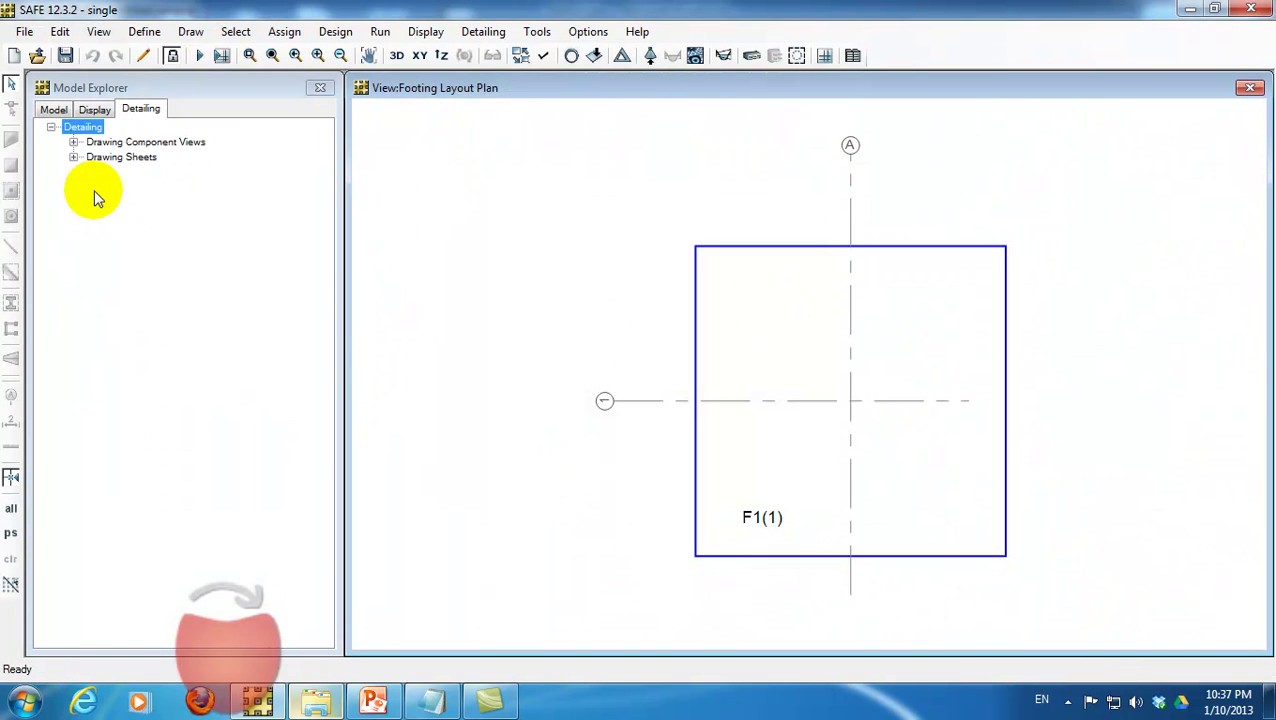
left_click(116, 142)
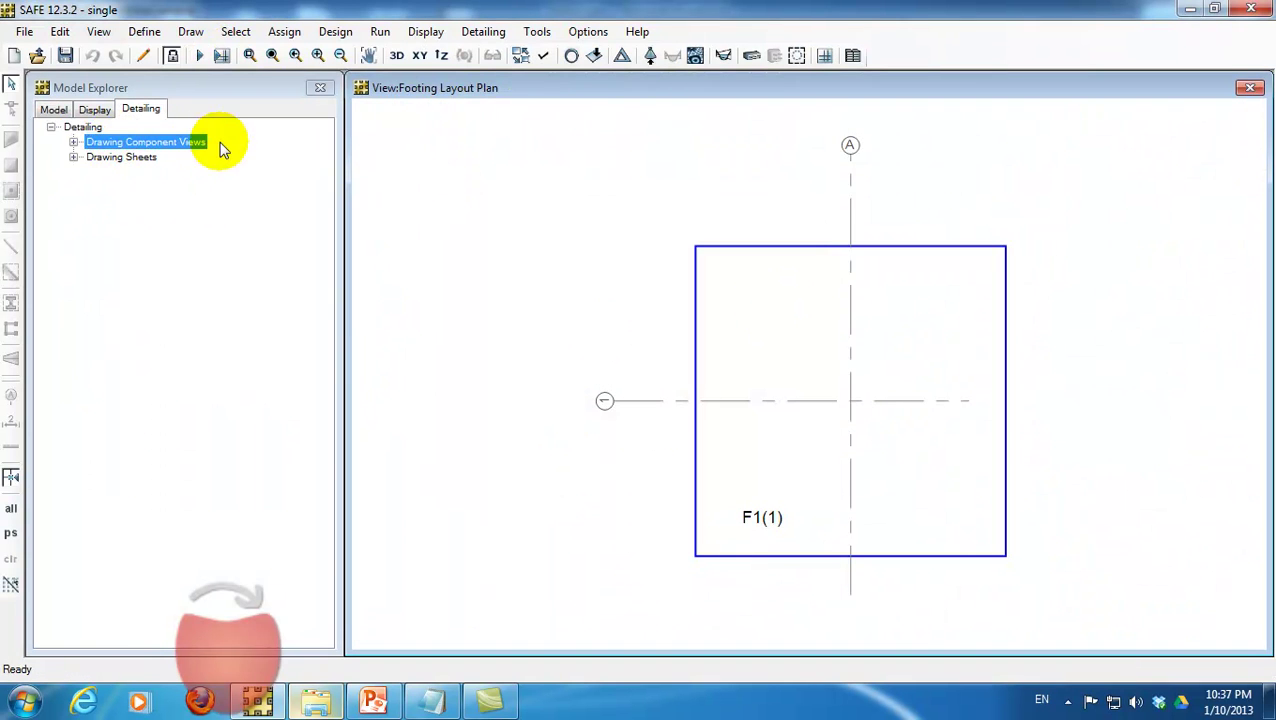
left_click(125, 158)
left_click(160, 145)
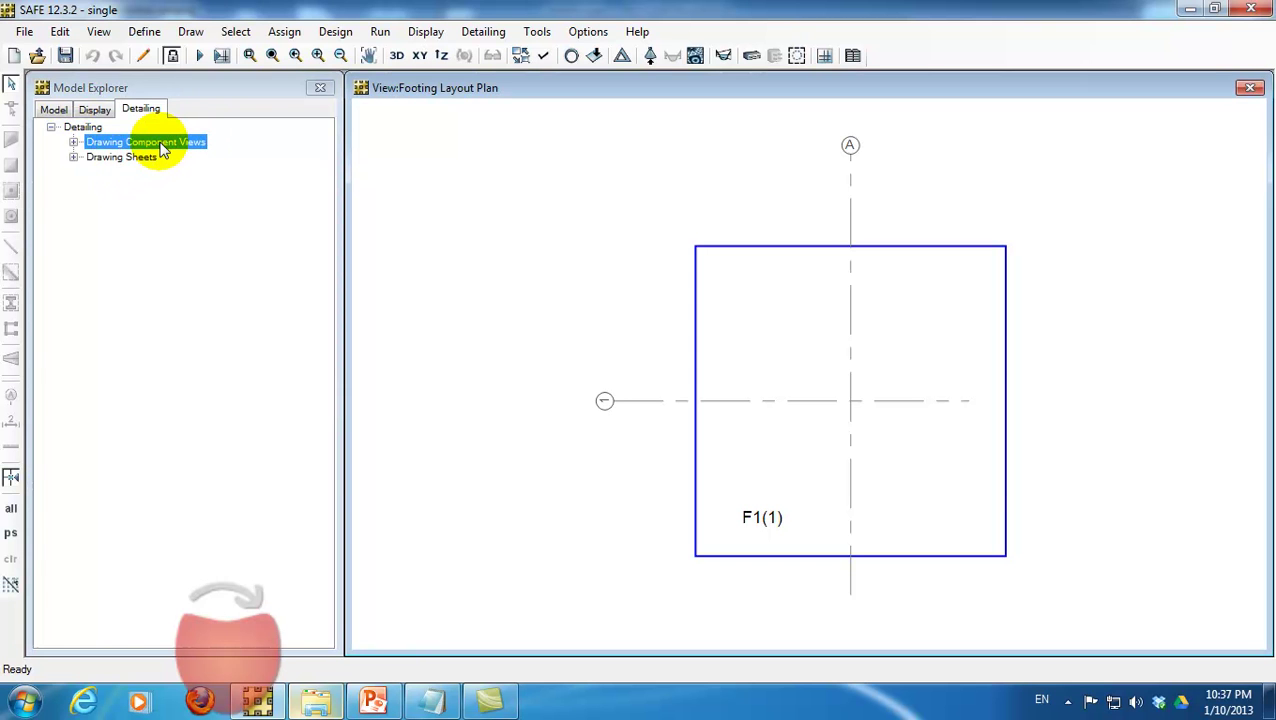
left_click(73, 142)
Review the Drawing List and General Notes views.
double_click(136, 157)
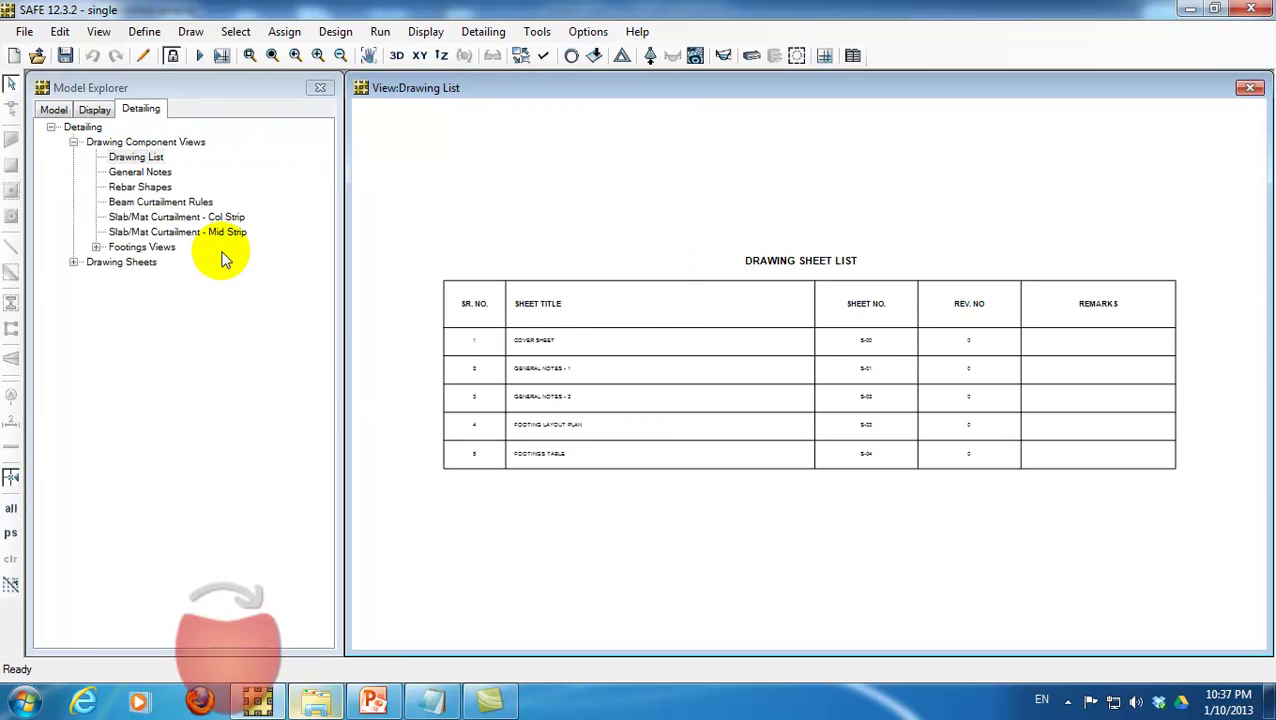
scroll(537, 370, "up", 1)
scroll(537, 370, "up", 2)
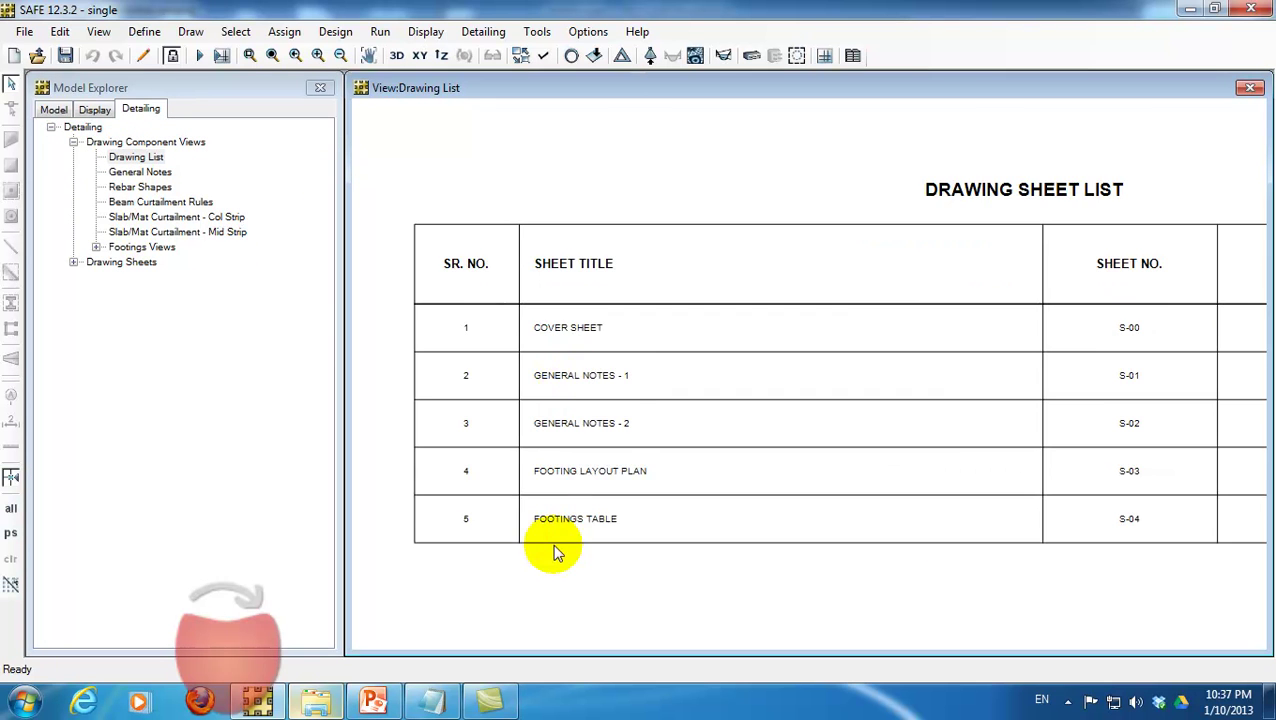
scroll(535, 540, "down", 1)
scroll(530, 500, "down", 1)
scroll(540, 440, "down", 1)
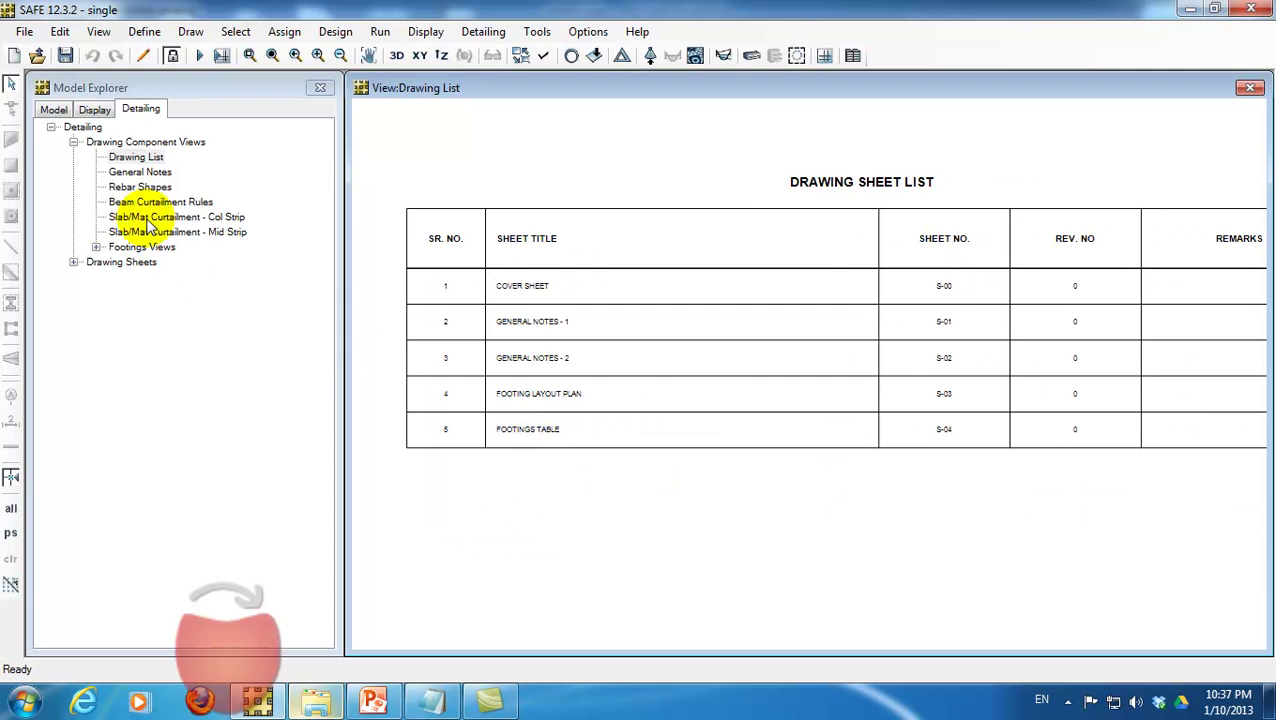
double_click(140, 172)
scroll(612, 407, "up", 1)
scroll(590, 418, "up", 1)
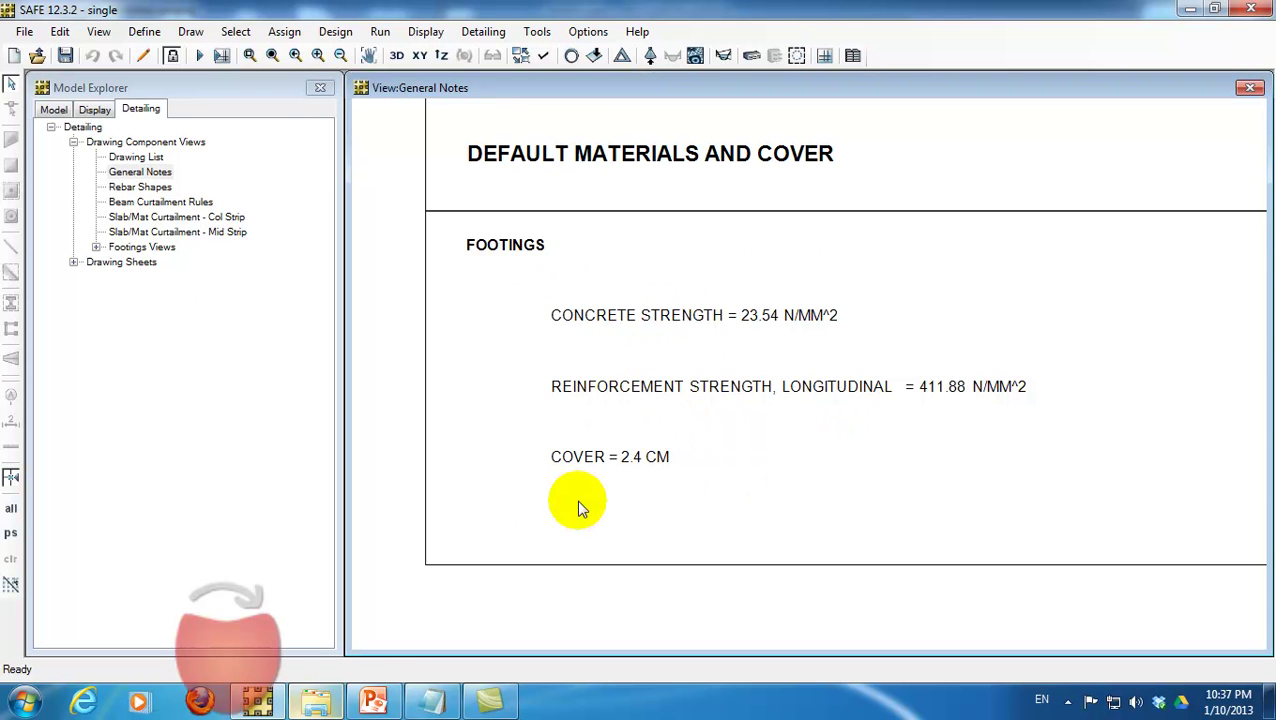
View the Rebar Shapes table and column-strip curtailment drawing, then collapse the tree groups.
double_click(140, 187)
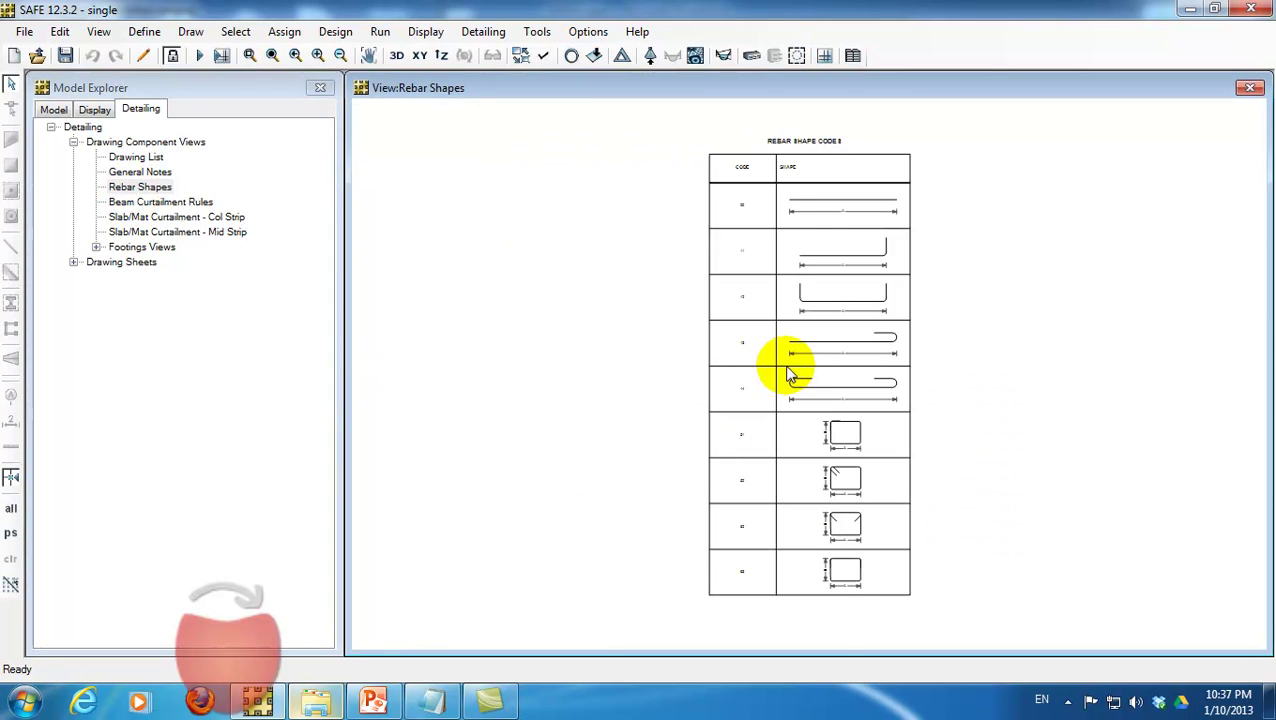
scroll(788, 374, "up", 1)
double_click(176, 217)
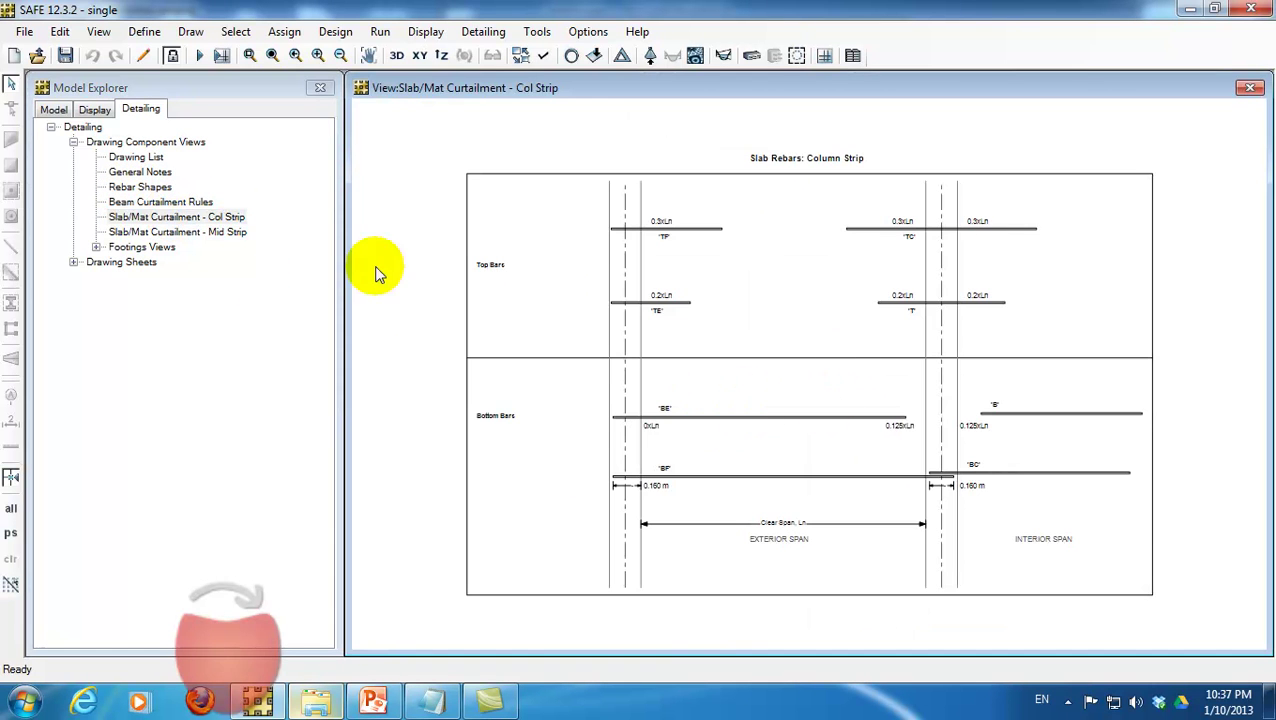
left_click(228, 232)
left_click(73, 142)
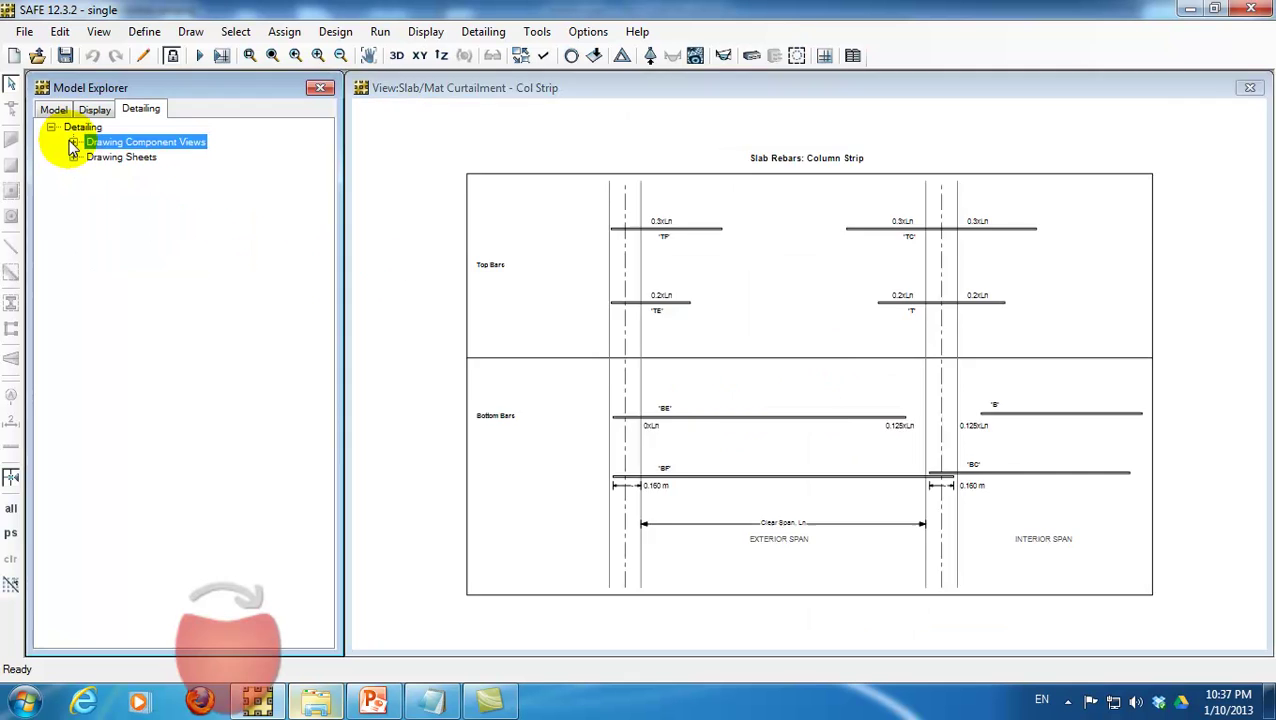
left_click(73, 157)
left_click(73, 157)
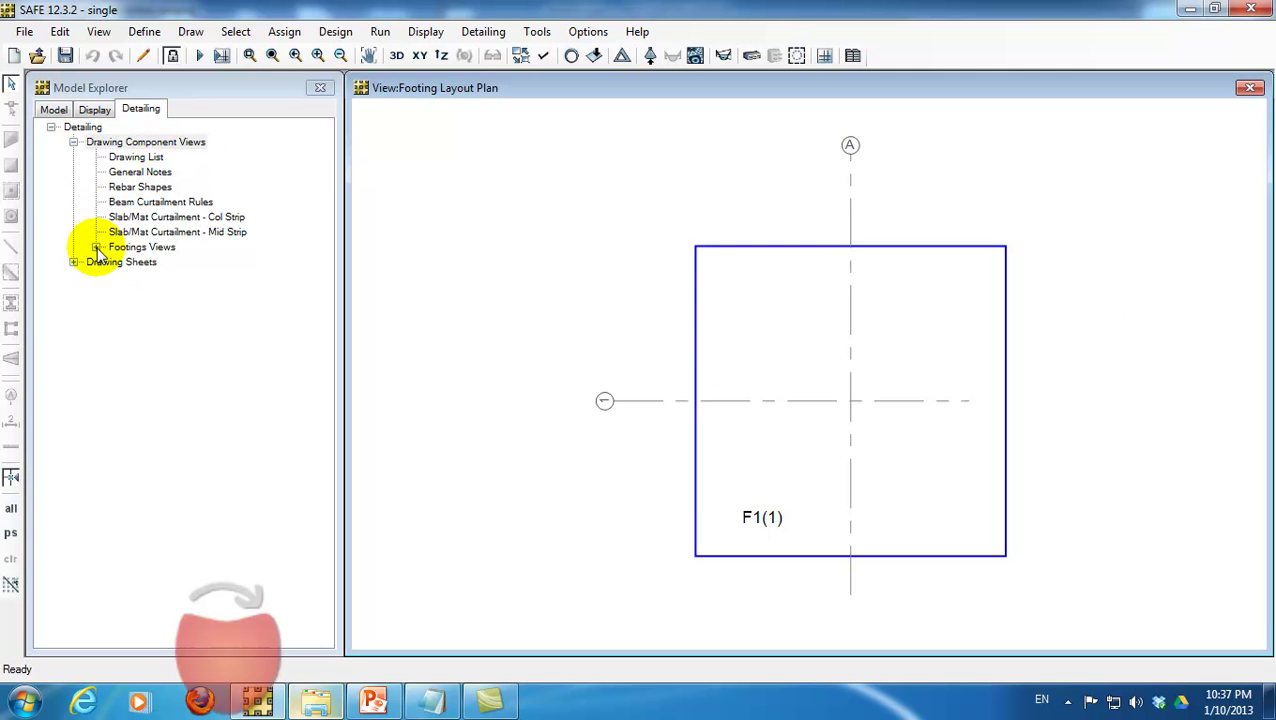
Open the Footing Layout Plan and Footings Table views under Footings Views.
left_click(95, 247)
left_click(165, 261)
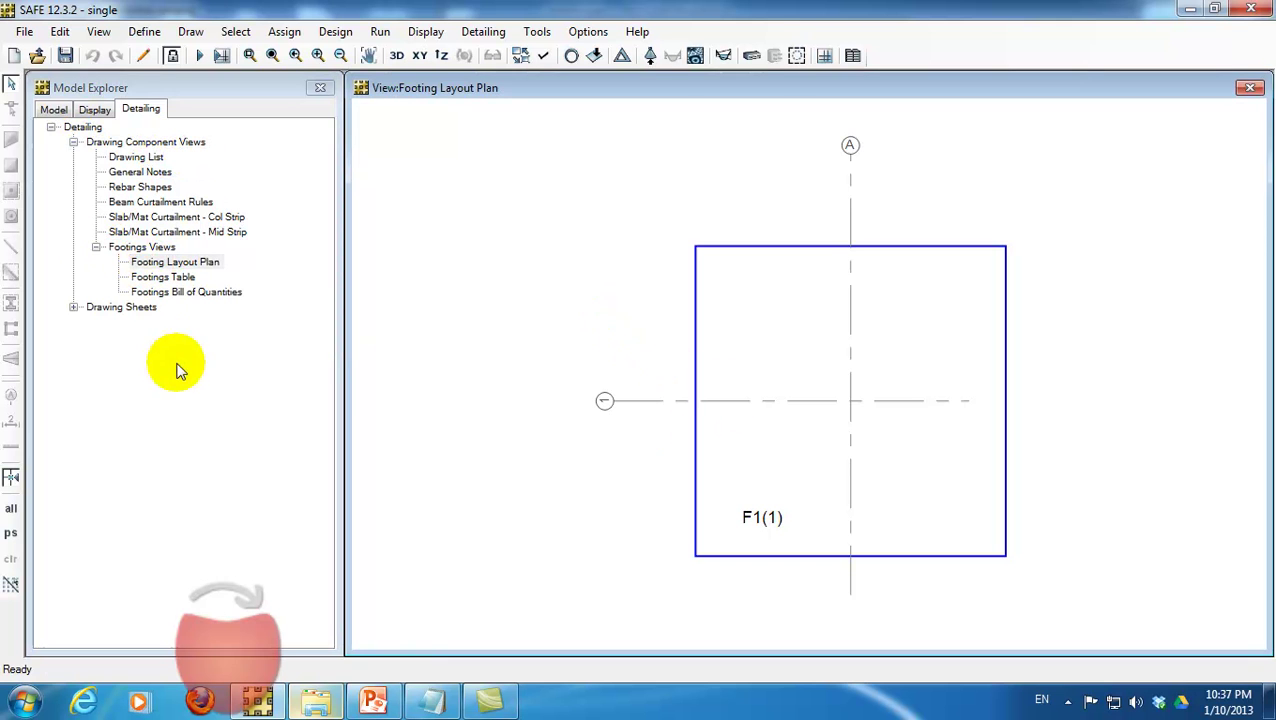
left_click(162, 278)
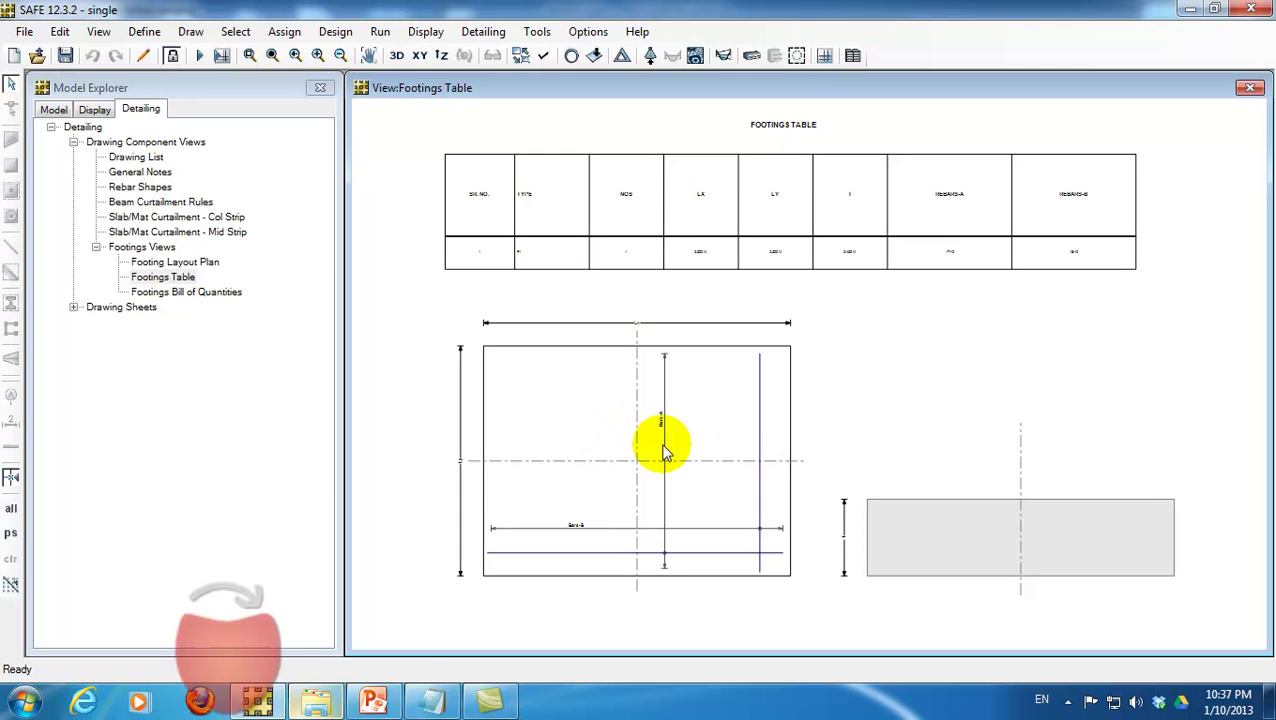
scroll(600, 318, "up", 2)
scroll(692, 421, "up", 2)
scroll(980, 382, "down", 2)
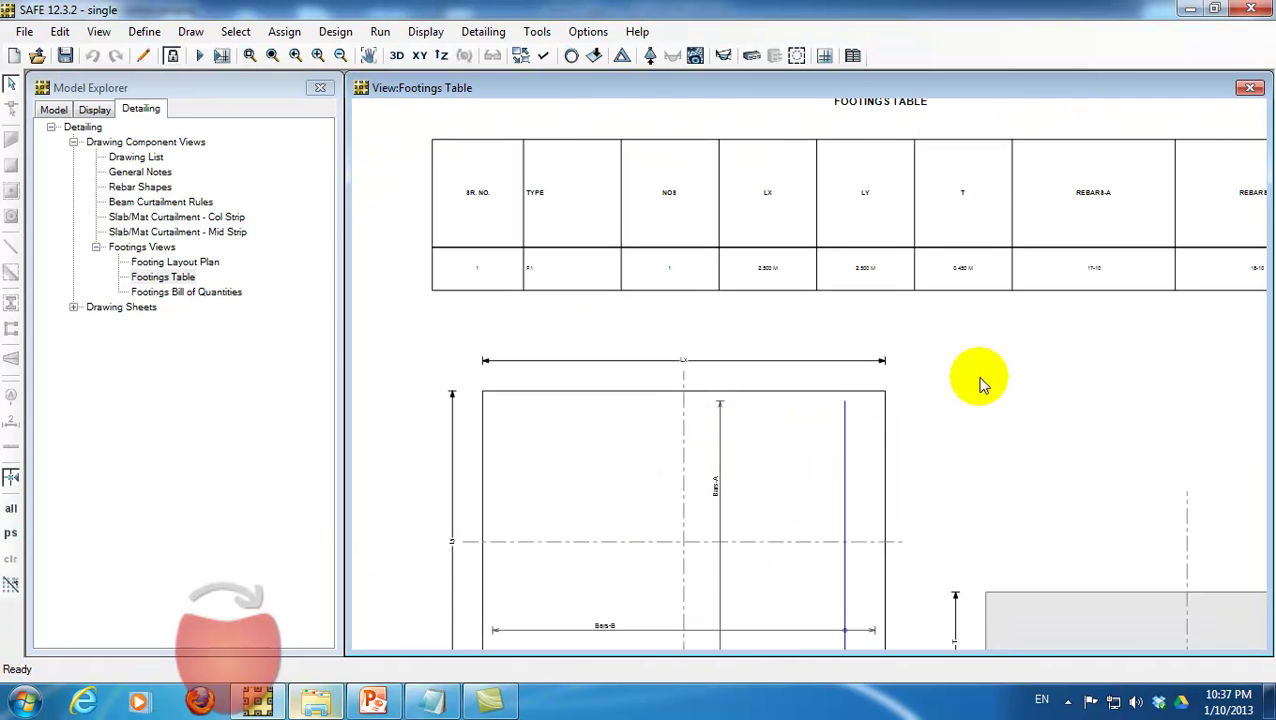
scroll(980, 357, "up", 2)
scroll(978, 355, "up", 2)
scroll(584, 350, "down", 1)
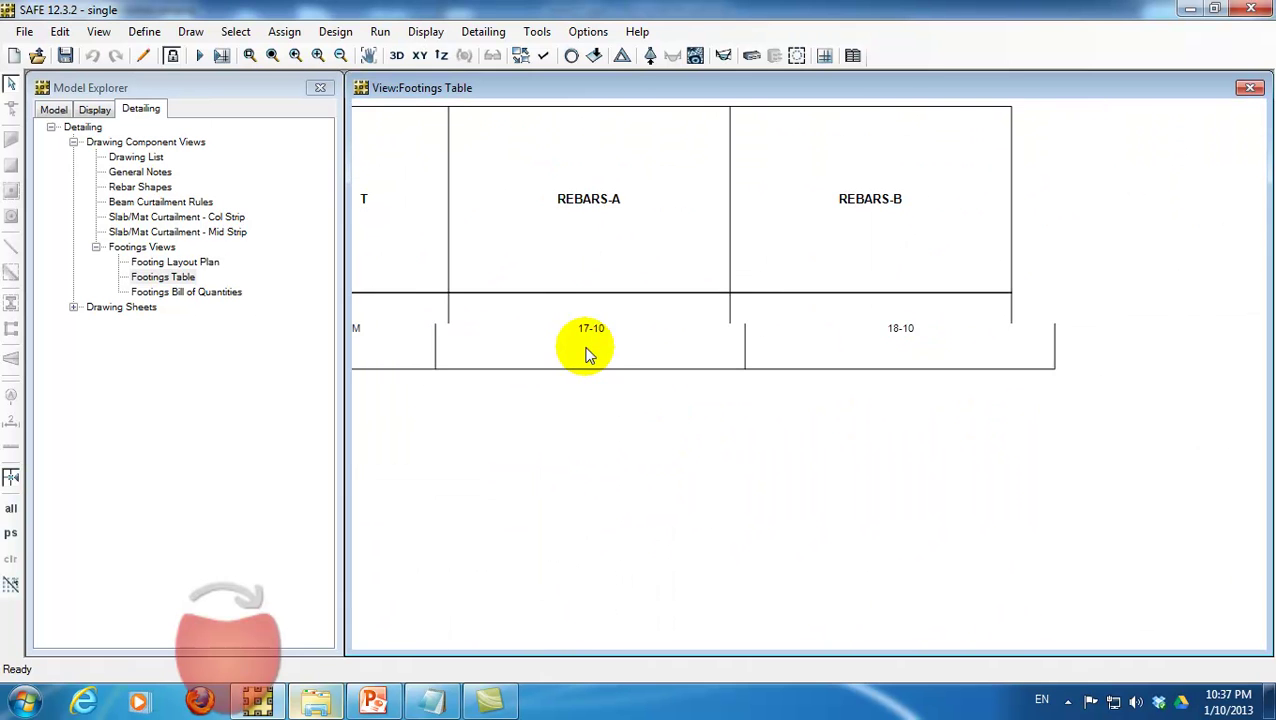
scroll(564, 372, "down", 2)
middle_click_drag(561, 404, 655, 410)
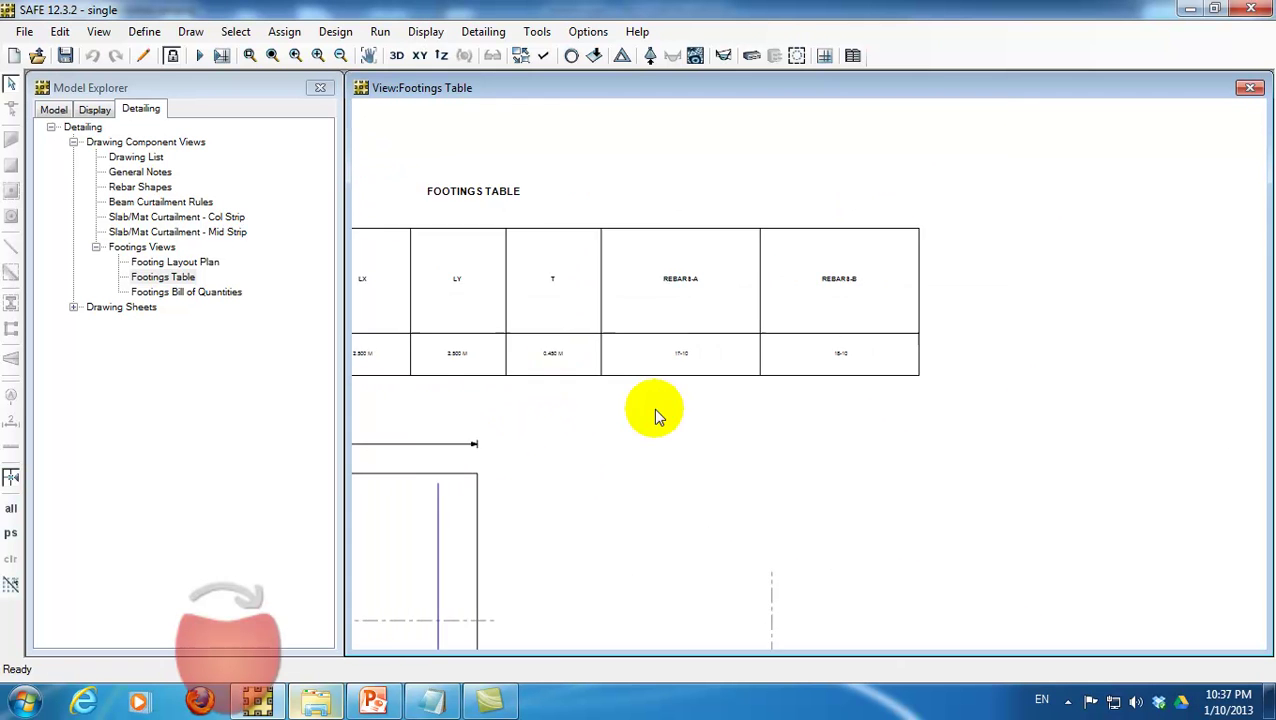
Zoom and pan the Footings Table to check rebars 17-10 and 18-10.
scroll(671, 376, "up", 1)
scroll(435, 490, "down", 1)
scroll(600, 470, "down", 1)
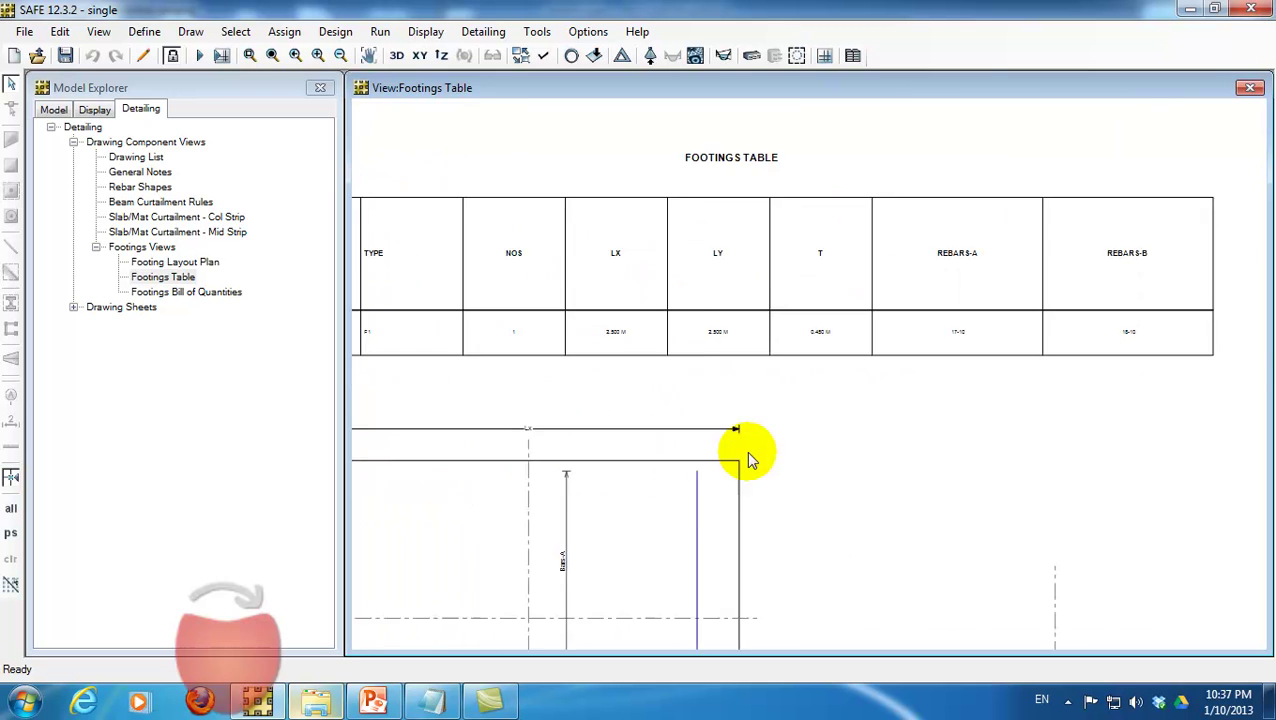
middle_click_drag(513, 592, 607, 333)
scroll(567, 528, "up", 2)
scroll(567, 528, "up", 1)
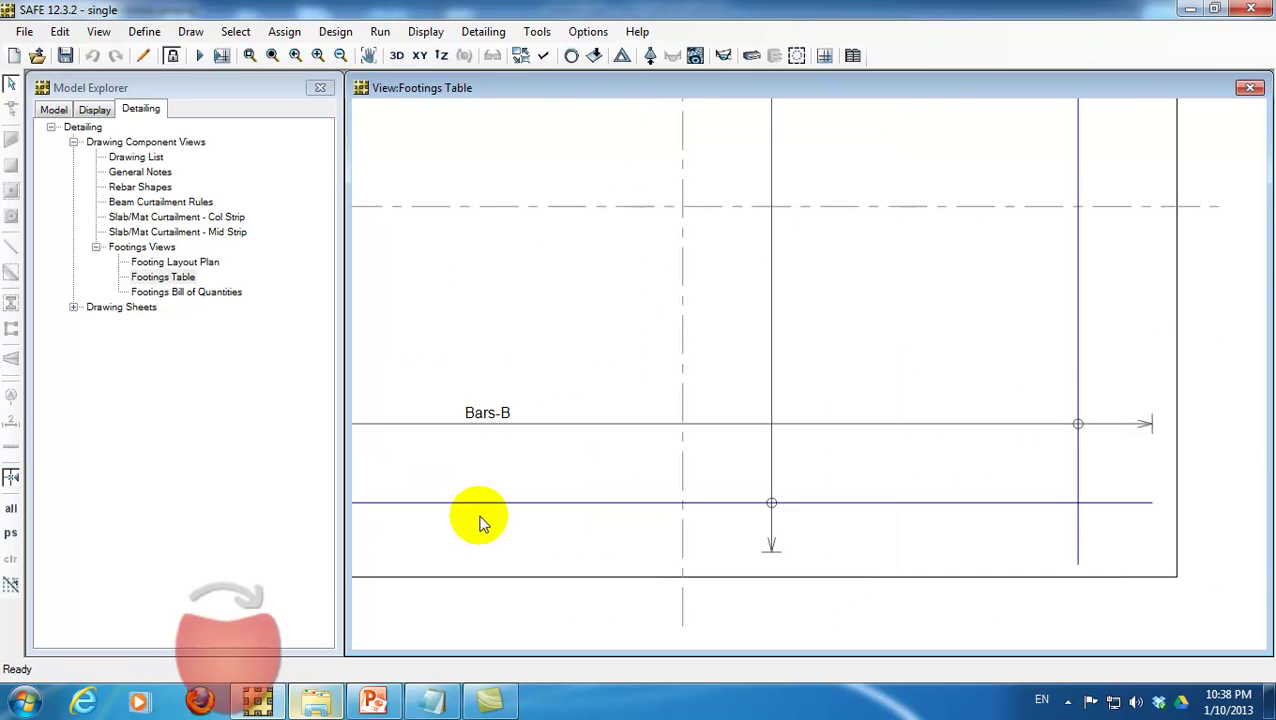
scroll(560, 521, "up", 1)
scroll(635, 518, "down", 1)
scroll(560, 448, "down", 1)
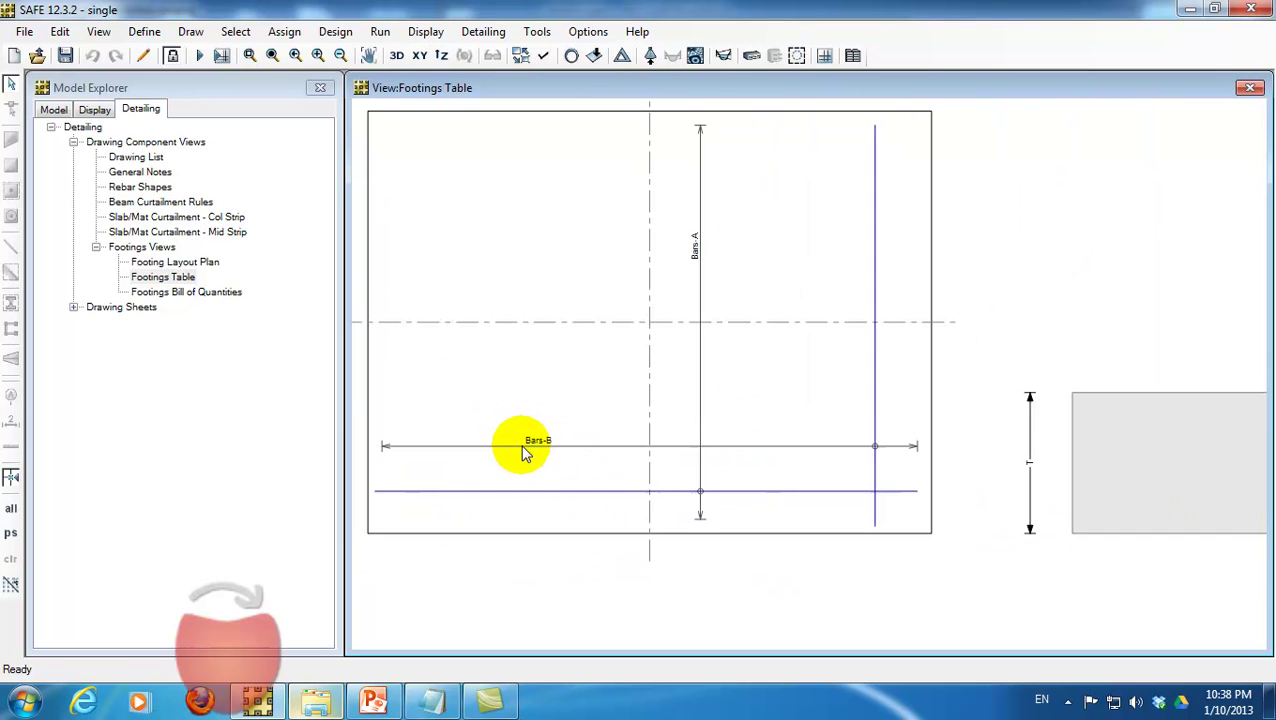
scroll(527, 447, "down", 1)
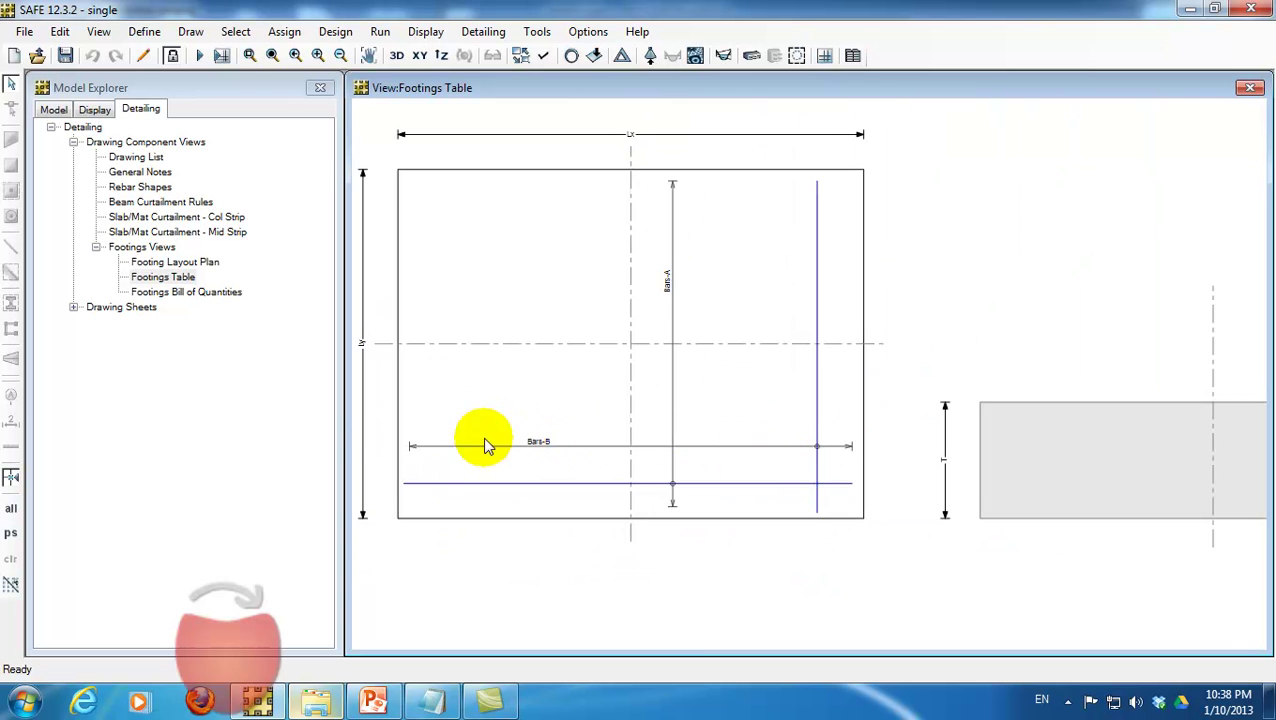
scroll(484, 443, "down", 1)
scroll(863, 276, "down", 1)
scroll(777, 307, "up", 2)
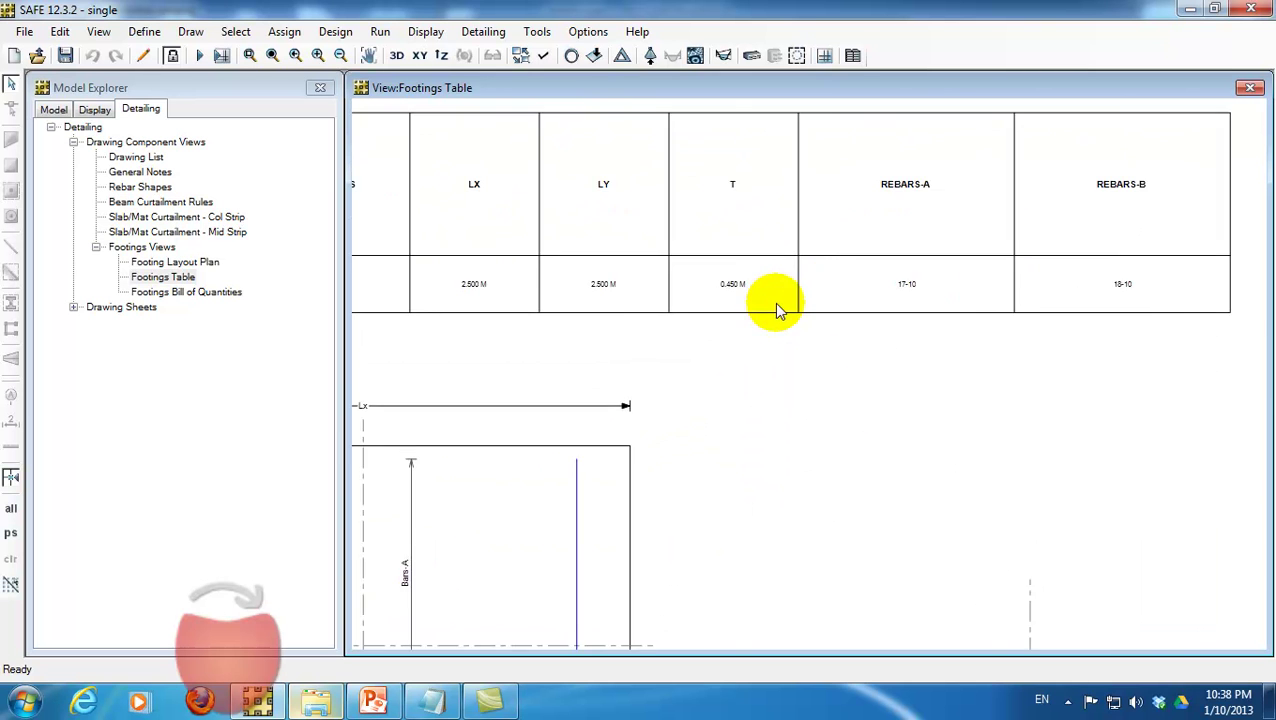
scroll(800, 306, "up", 1)
scroll(848, 303, "up", 1)
scroll(1000, 330, "up", 1)
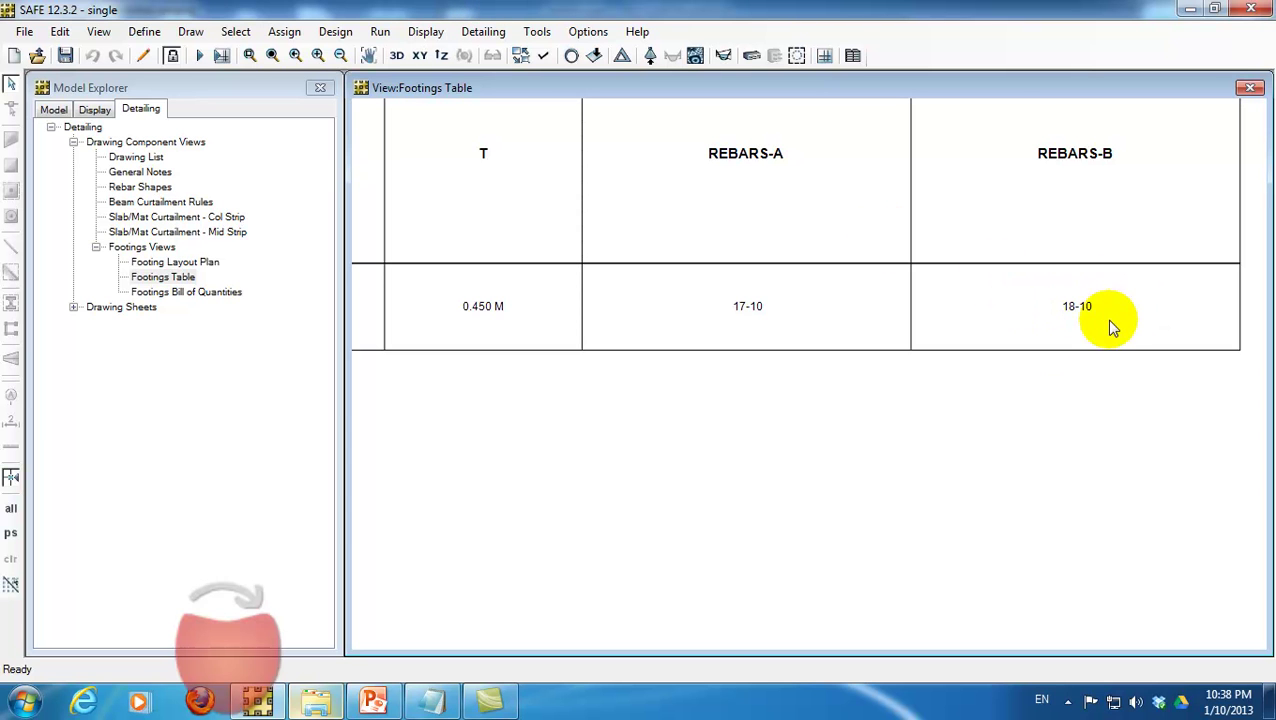
scroll(1055, 340, "down", 2)
scroll(1028, 365, "down", 2)
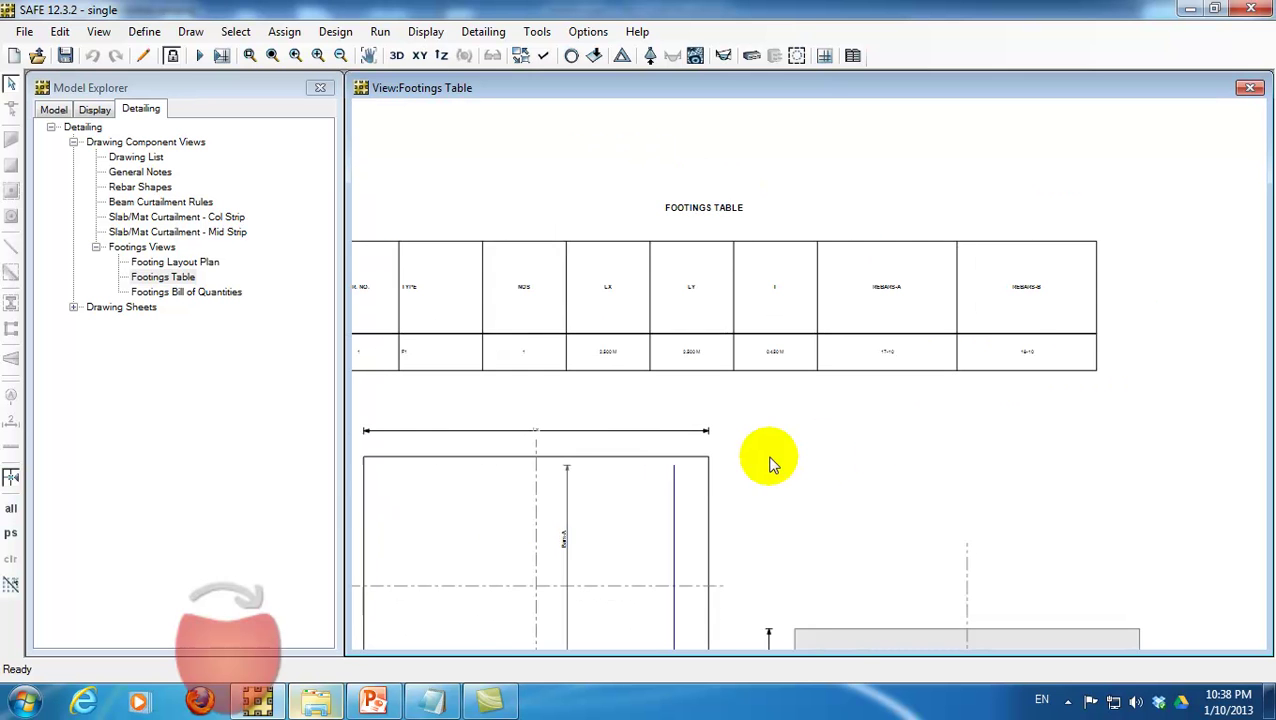
scroll(769, 461, "down", 2)
scroll(681, 382, "down", 1)
scroll(648, 425, "up", 2)
scroll(683, 418, "up", 1)
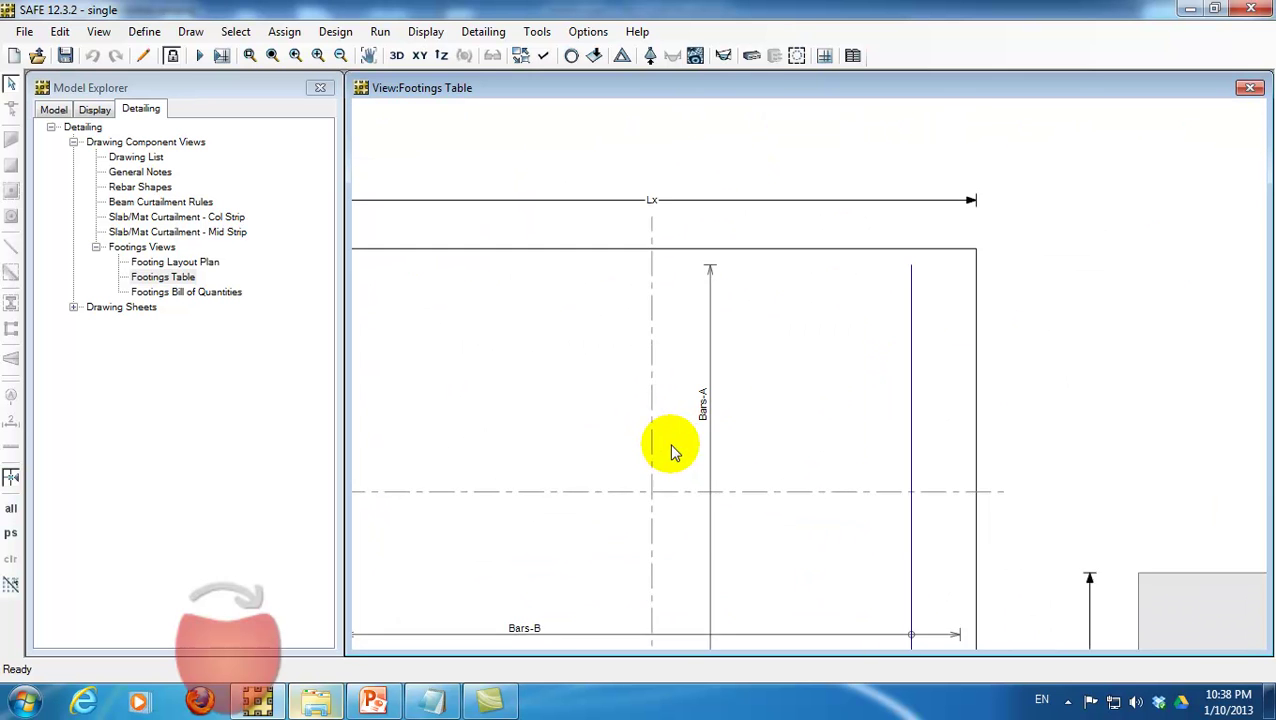
scroll(669, 447, "down", 1)
scroll(666, 455, "down", 1)
scroll(1139, 433, "down", 1)
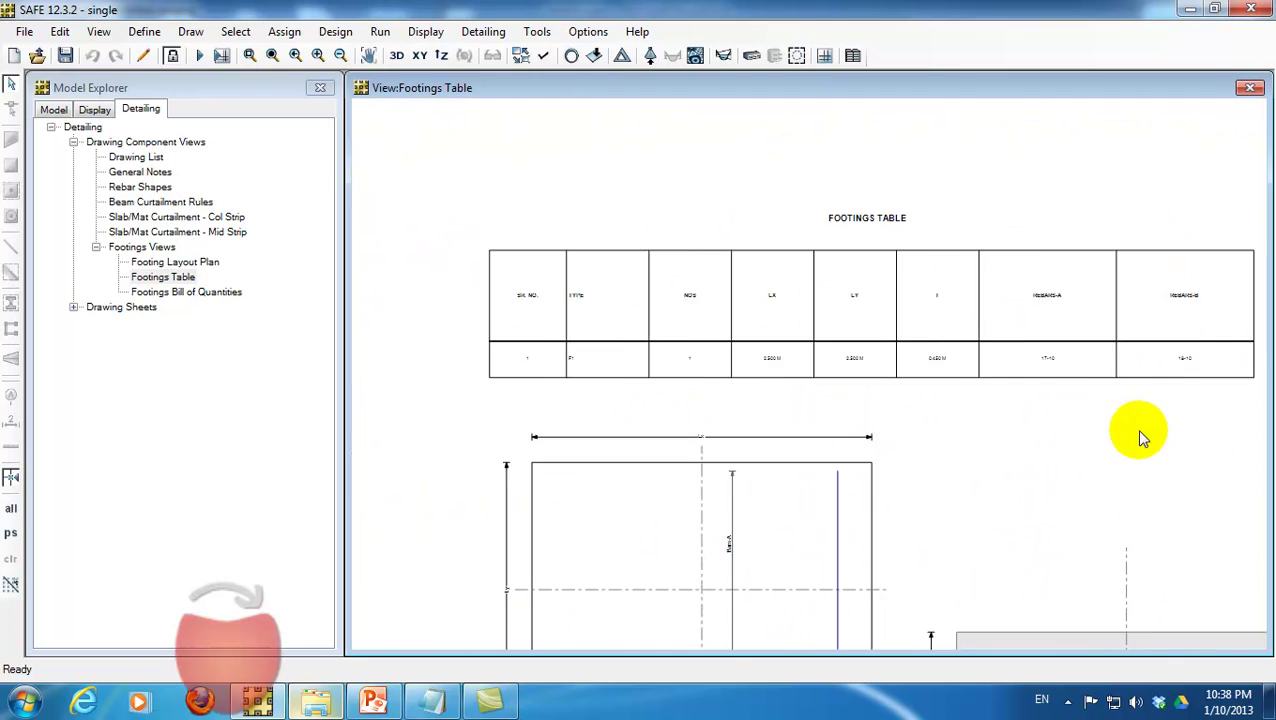
scroll(618, 421, "up", 1)
scroll(615, 427, "up", 1)
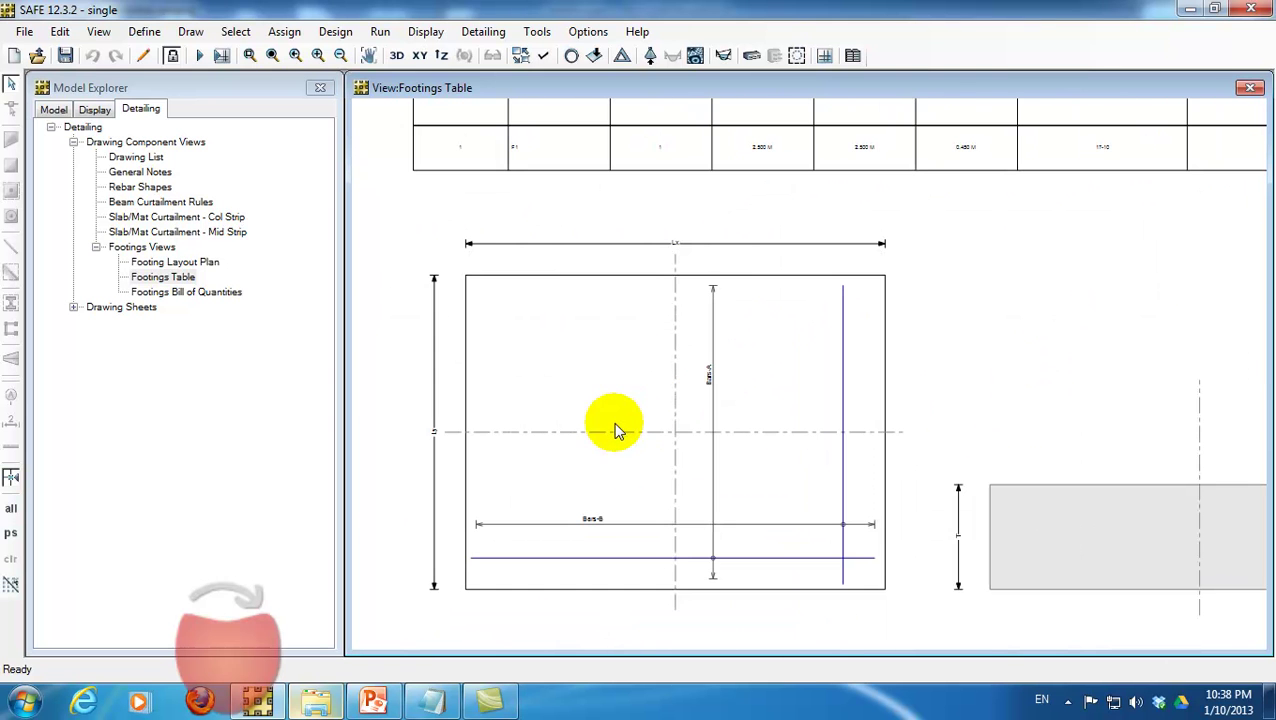
Open the footings bill of quantities and inspect the 53.91 kg of size-10 bars.
double_click(211, 297)
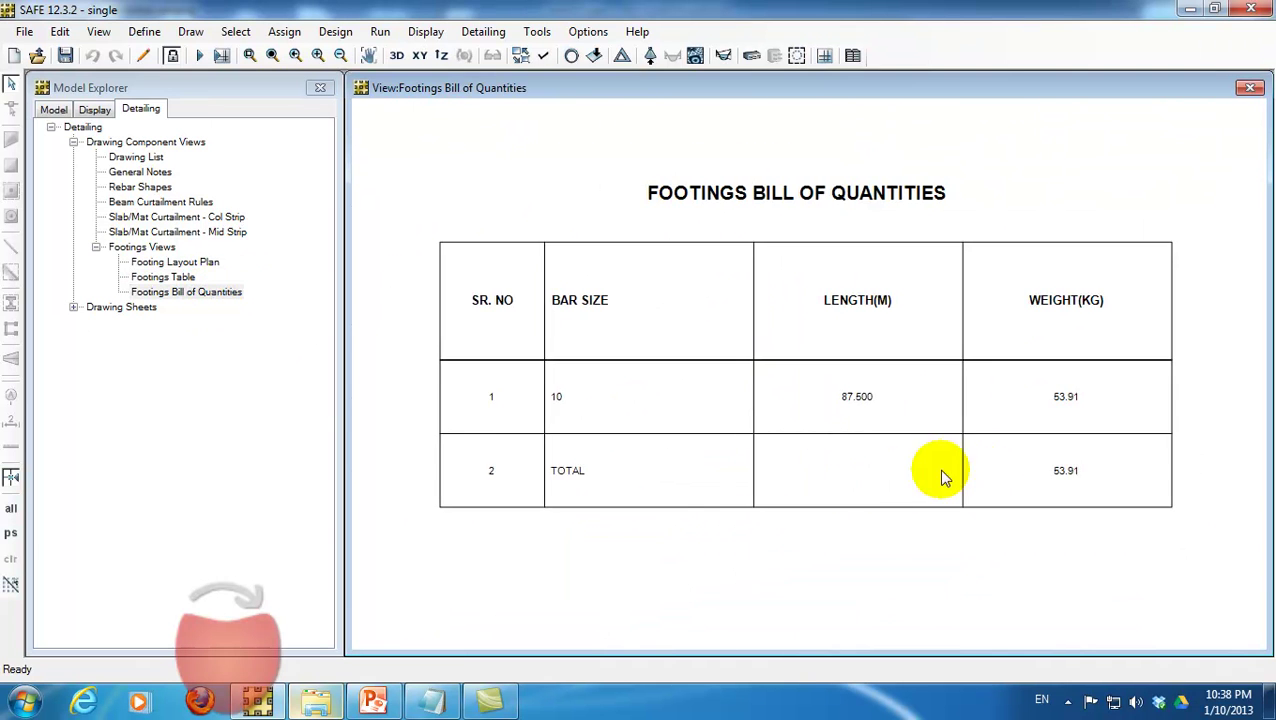
scroll(950, 450, "up", 2)
scroll(987, 394, "down", 1)
scroll(978, 400, "down", 1)
scroll(890, 395, "up", 1)
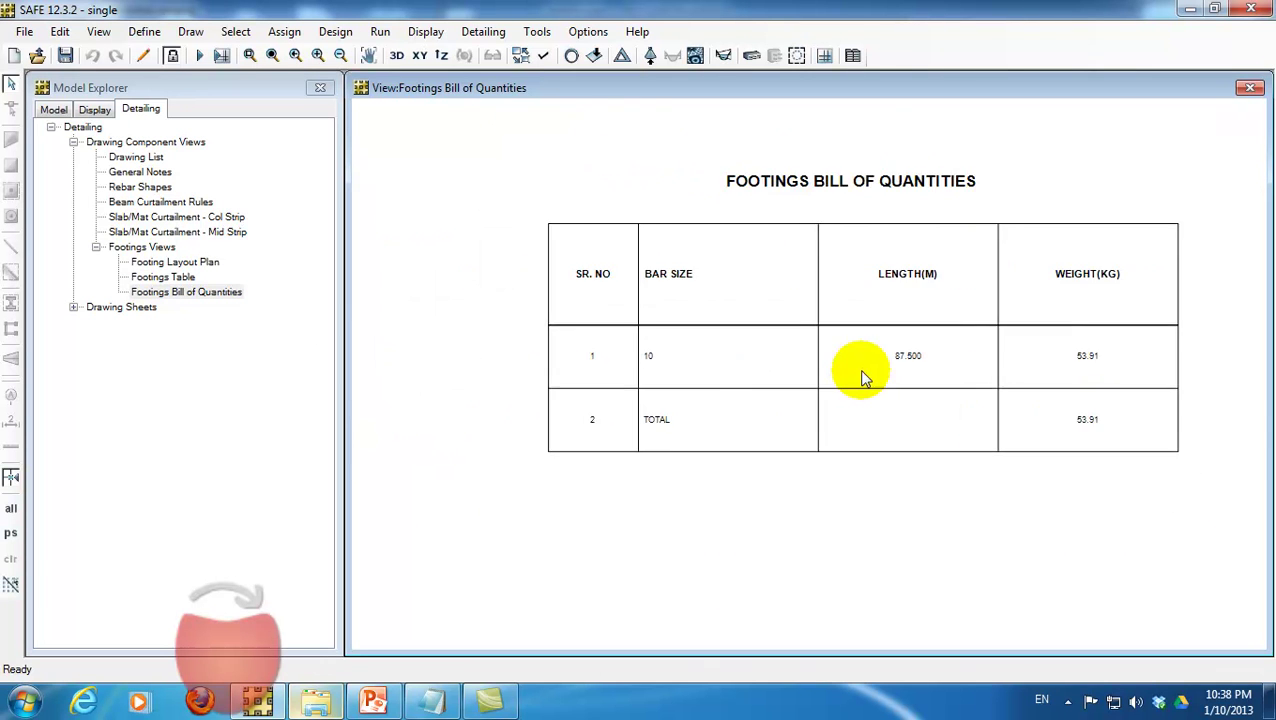
scroll(870, 375, "up", 2)
scroll(920, 365, "down", 1)
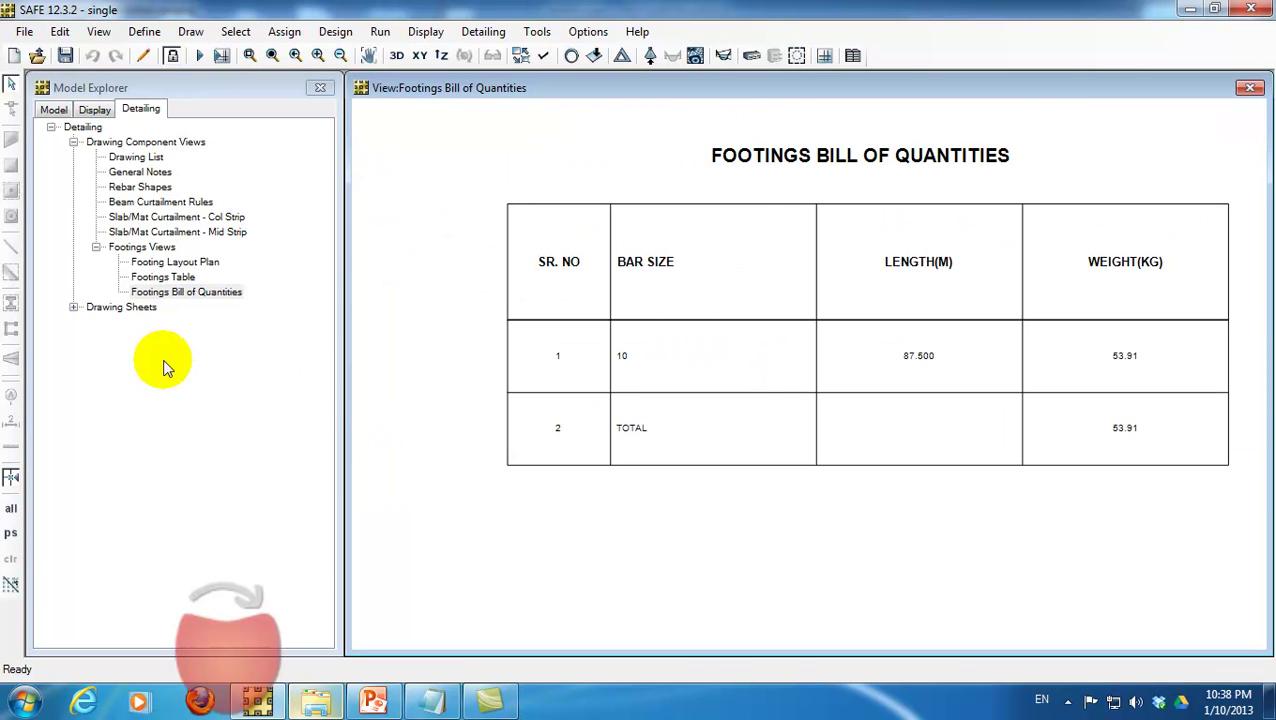
Collapse Footings Views and Drawing Component Views, then expand Drawing Sheets in Model Explorer.
left_click(96, 247)
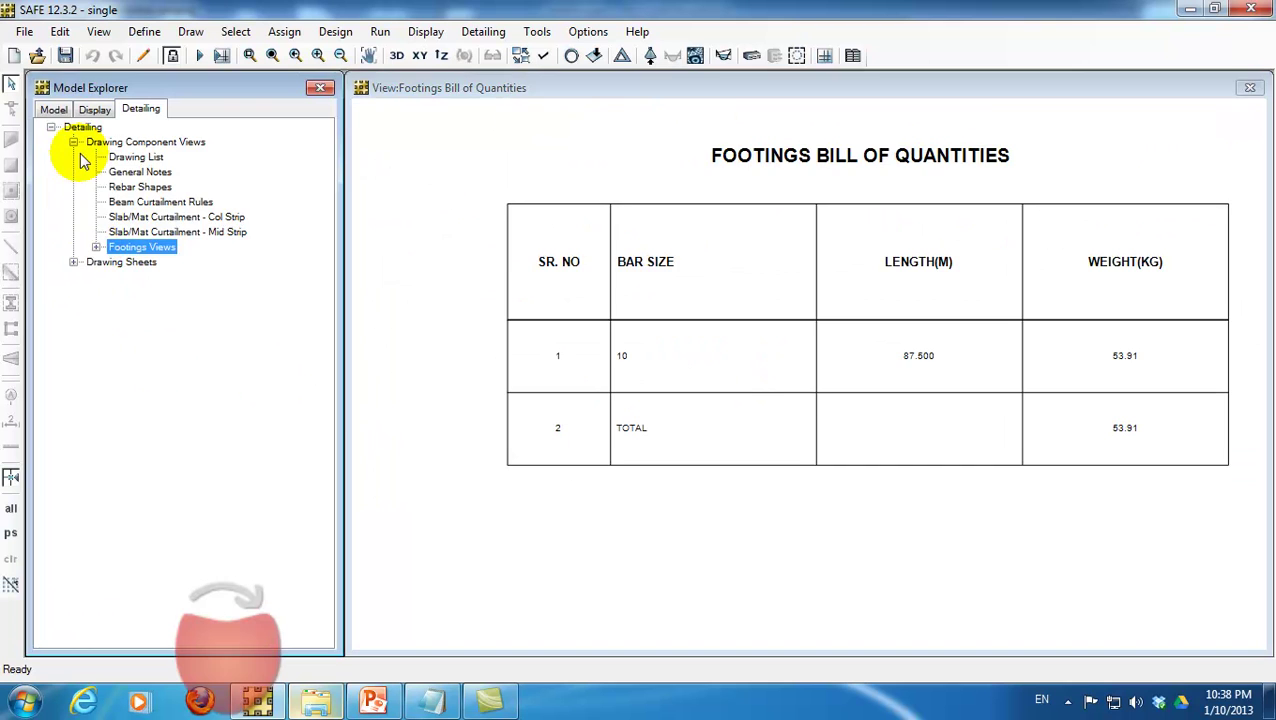
left_click(73, 142)
left_click(74, 158)
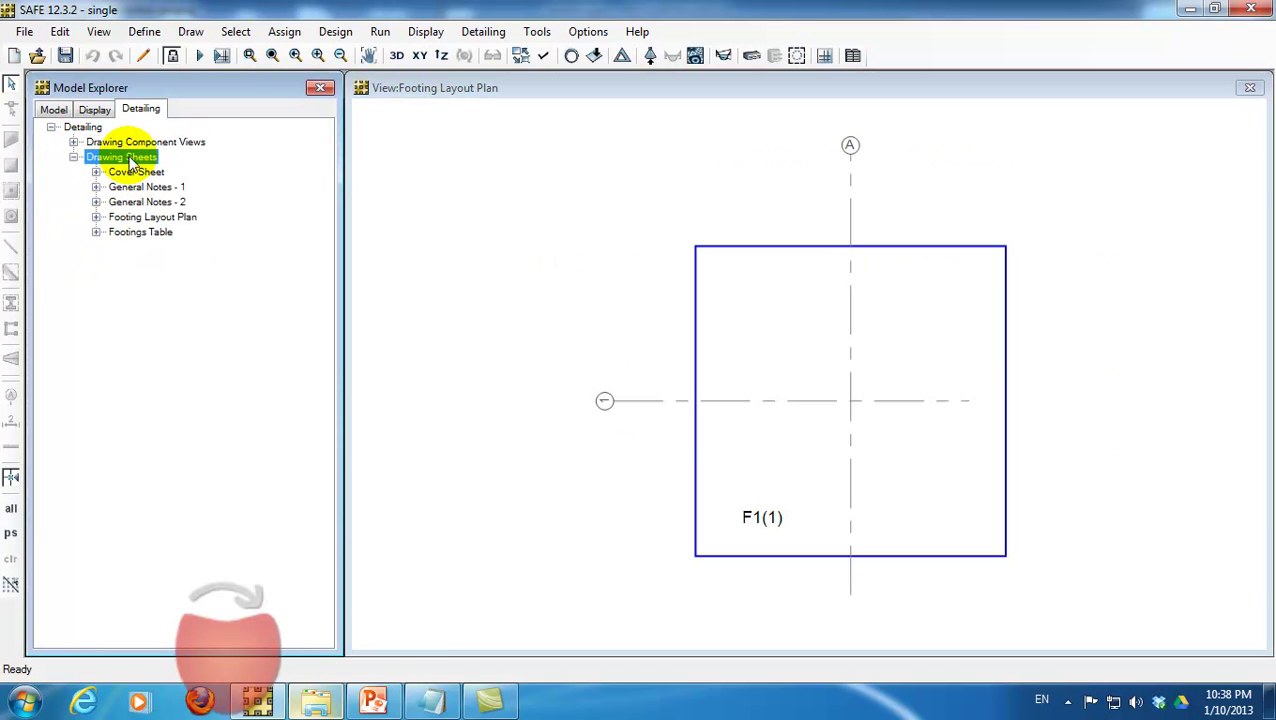
Open the Footings Table drawing sheet and zoom in to inspect it.
double_click(130, 232)
double_click(160, 247)
scroll(672, 421, "up", 2)
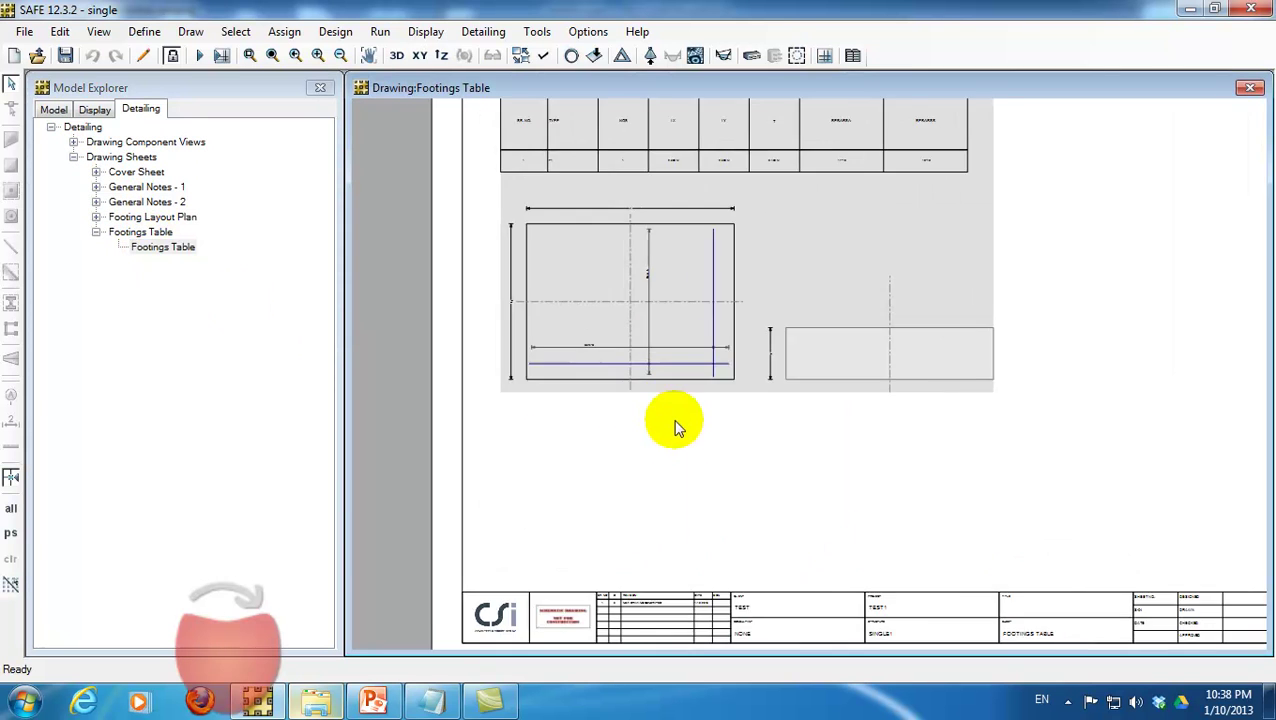
scroll(735, 302, "up", 1)
scroll(707, 370, "up", 2)
scroll(710, 370, "up", 2)
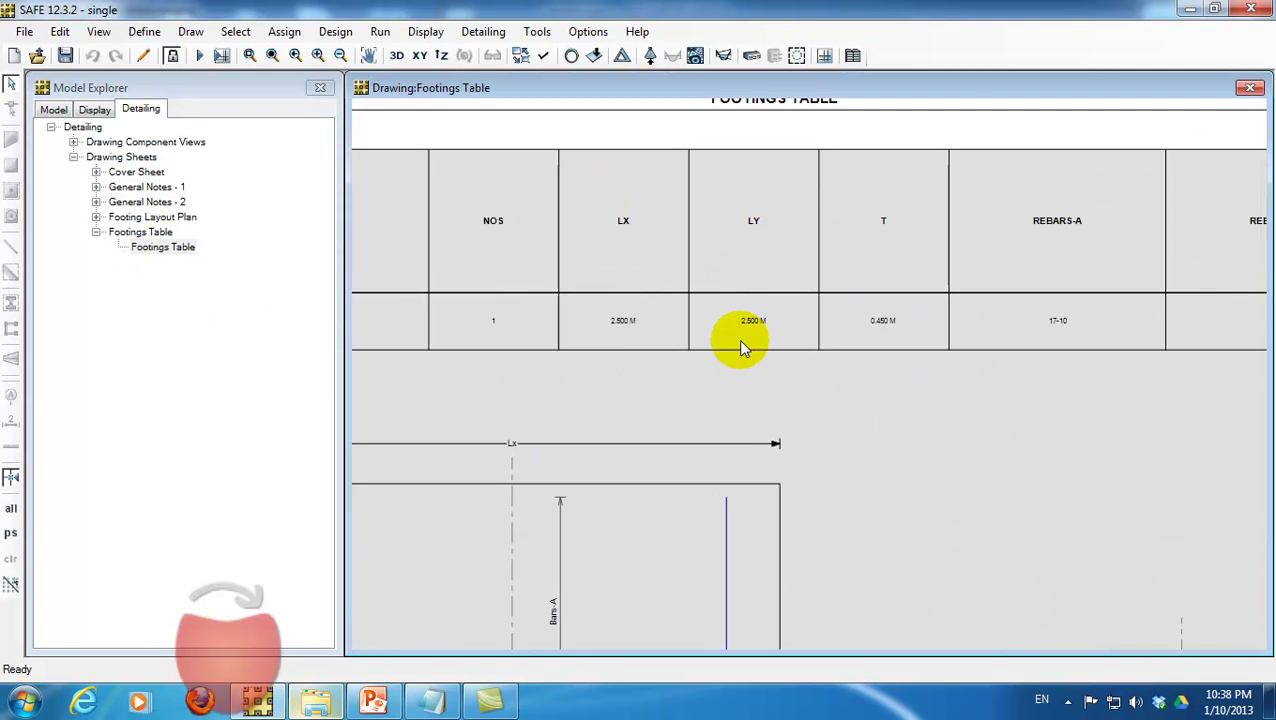
scroll(740, 345, "up", 1)
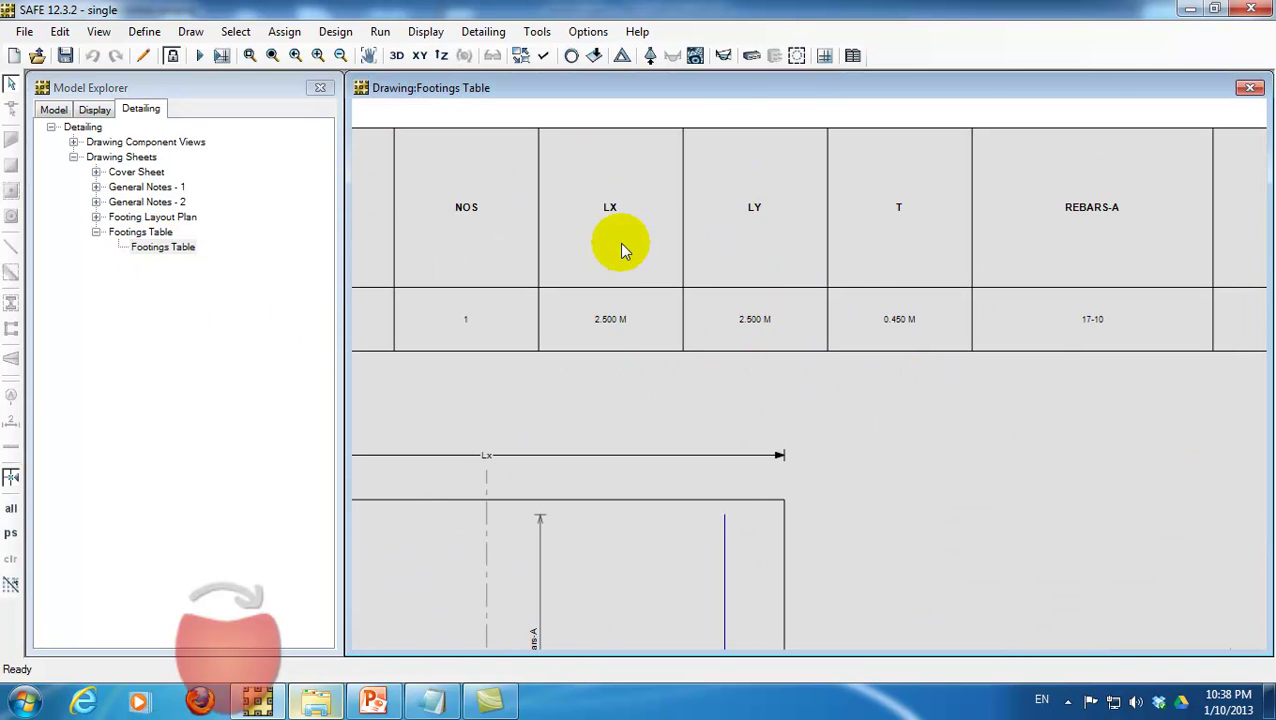
scroll(621, 584, "down", 2)
Pan over the footing detail and table header, then drag the table view across the sheet.
middle_click_drag(621, 584, 621, 362)
scroll(586, 513, "up", 2)
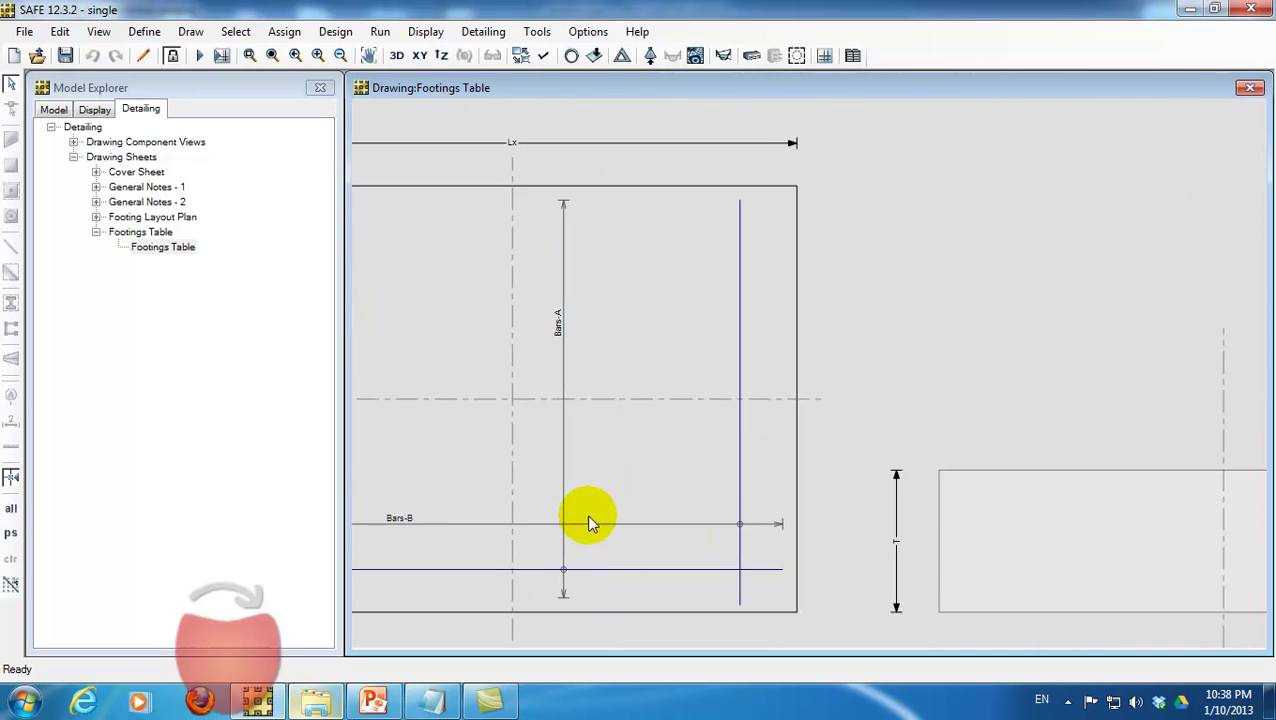
scroll(620, 528, "down", 2)
scroll(760, 552, "down", 1)
scroll(800, 580, "up", 1)
scroll(846, 537, "up", 1)
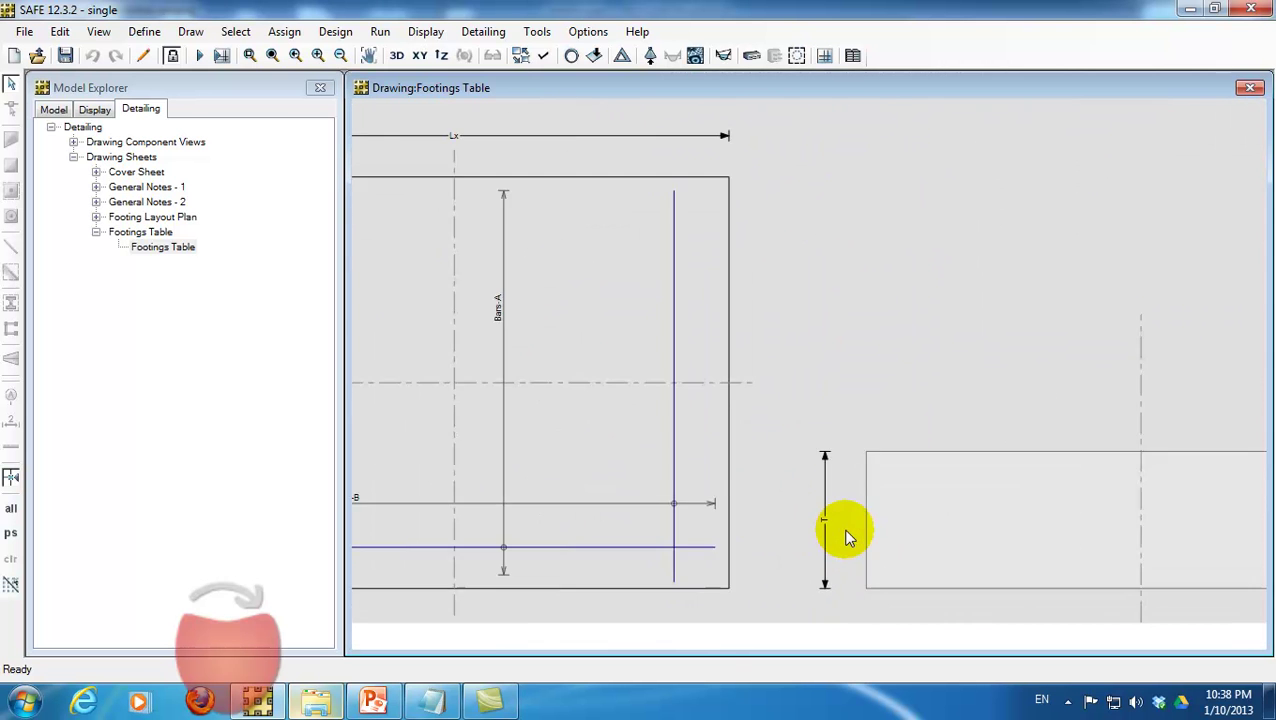
scroll(846, 537, "down", 1)
middle_click_drag(789, 293, 775, 393)
scroll(775, 393, "down", 1)
scroll(750, 413, "down", 1)
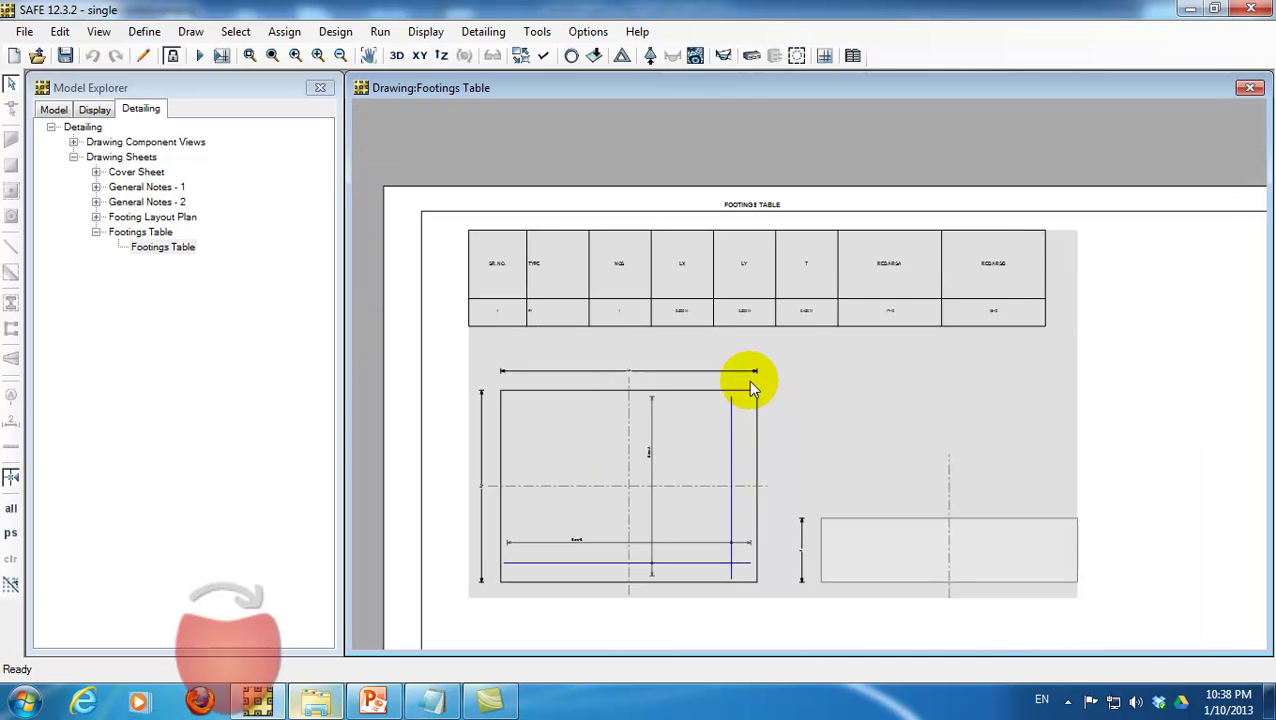
scroll(748, 380, "up", 1)
scroll(745, 370, "down", 1)
scroll(755, 390, "down", 1)
scroll(686, 345, "down", 1)
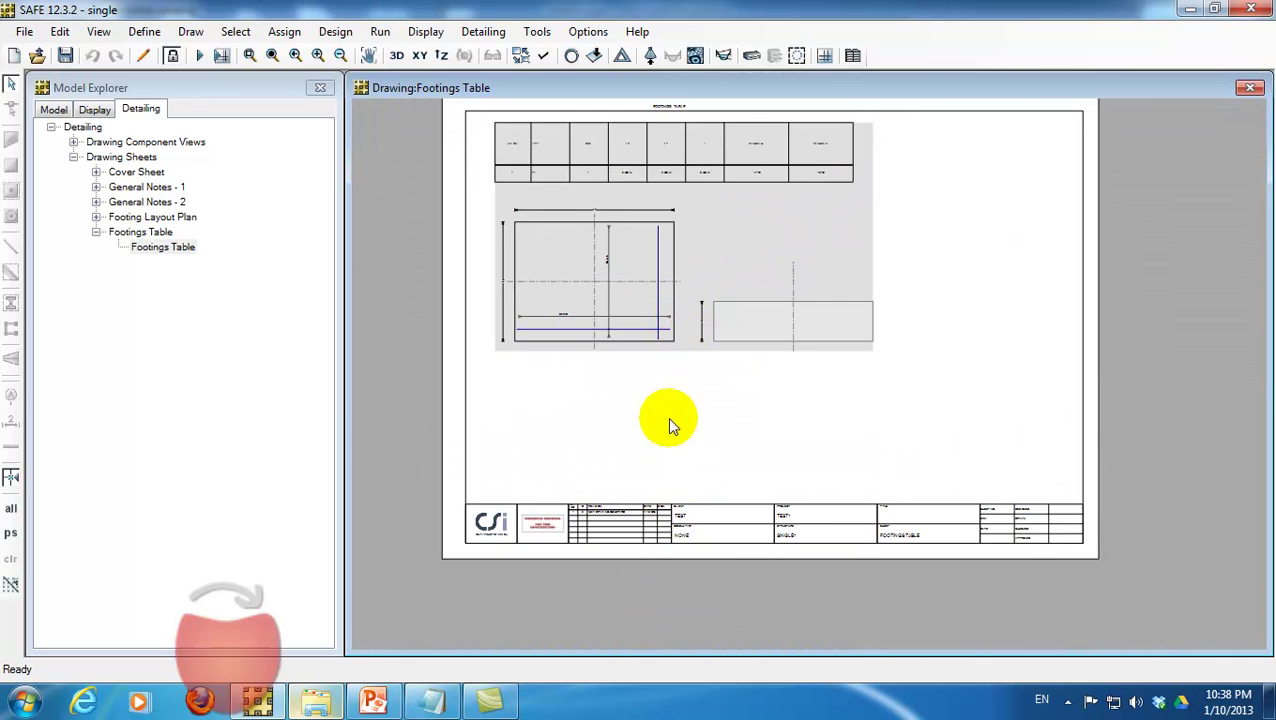
mouse_move(650, 265)
left_mouse_down()
mouse_move(747, 249)
mouse_move(649, 238)
left_mouse_up()
Rescale the Footings Table view to 1:150, then to 1:5 so it reads large.
right_click(650, 240)
key("Escape")
right_click(736, 240)
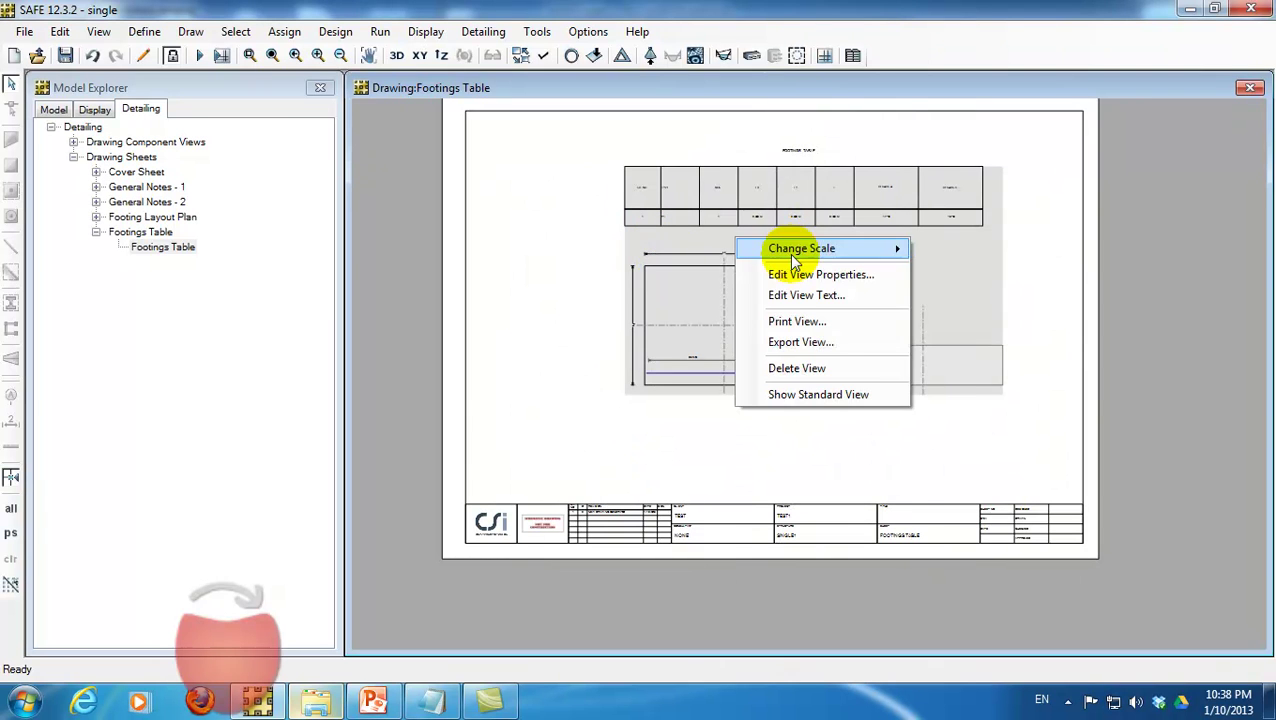
left_click(982, 474)
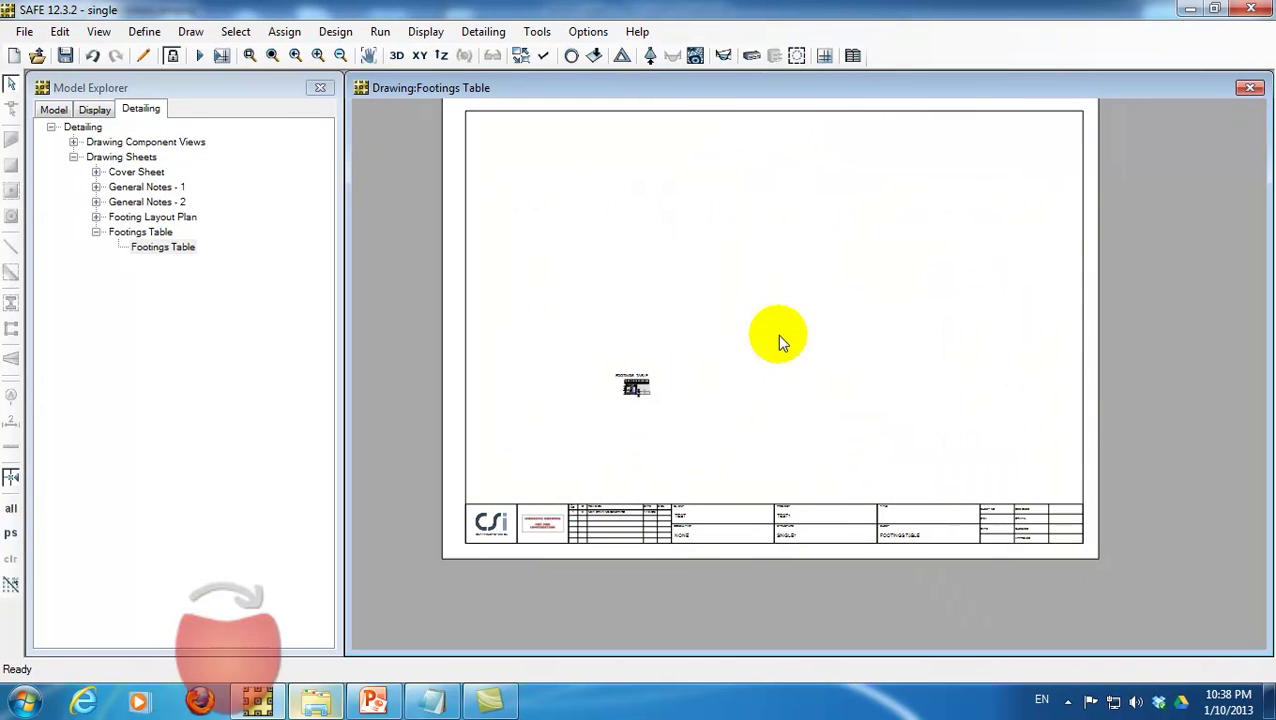
right_click(624, 391)
mouse_move(692, 398)
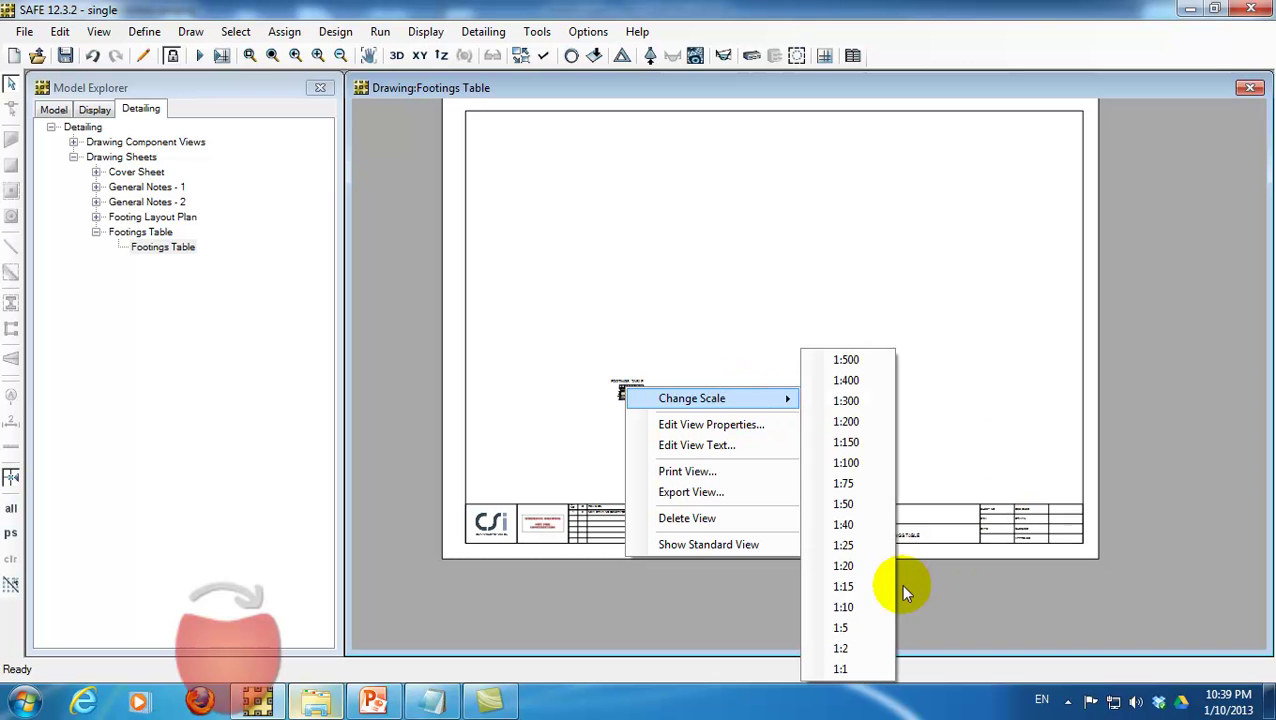
left_click(874, 447)
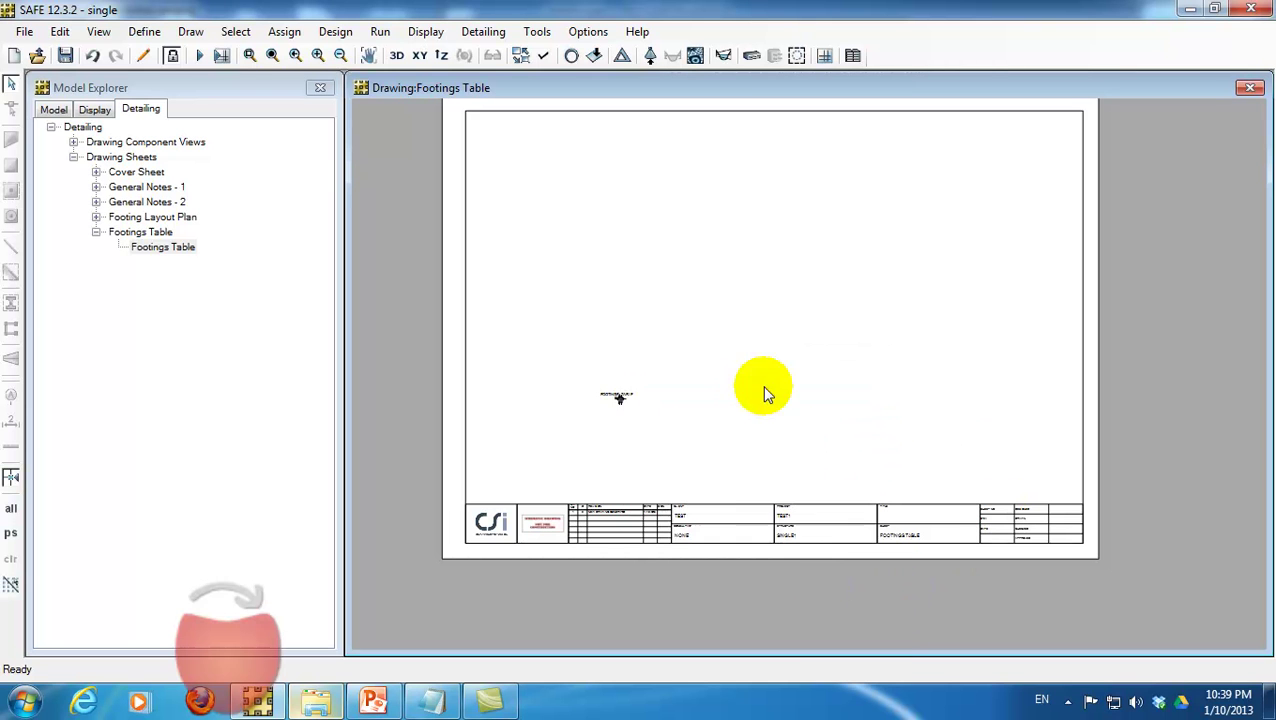
right_click(623, 397)
mouse_move(689, 411)
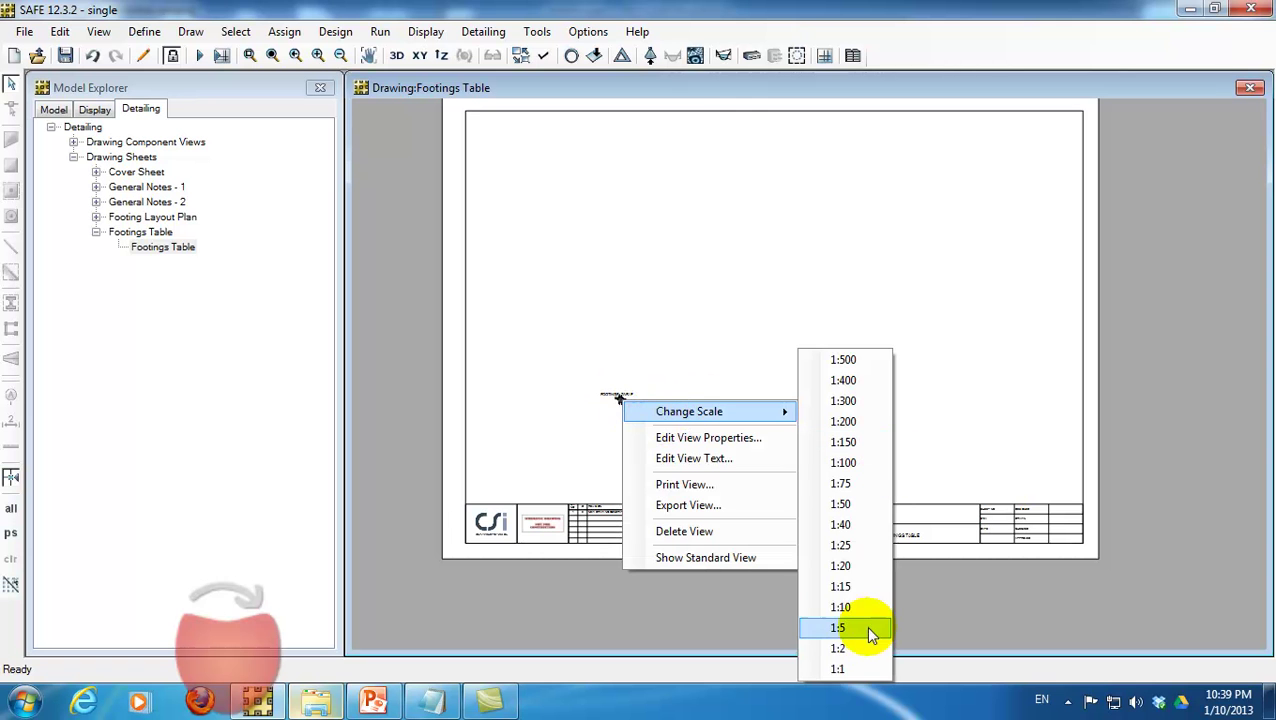
left_click(849, 667)
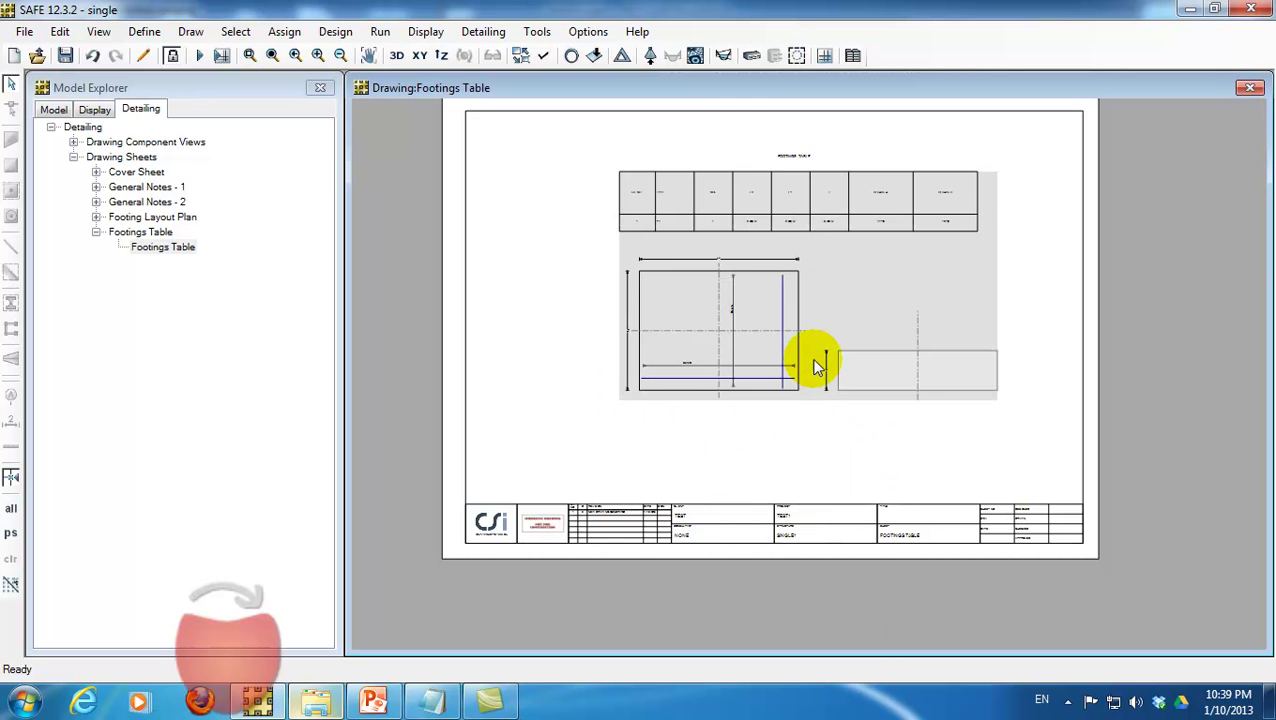
scroll(510, 538, "up", 2)
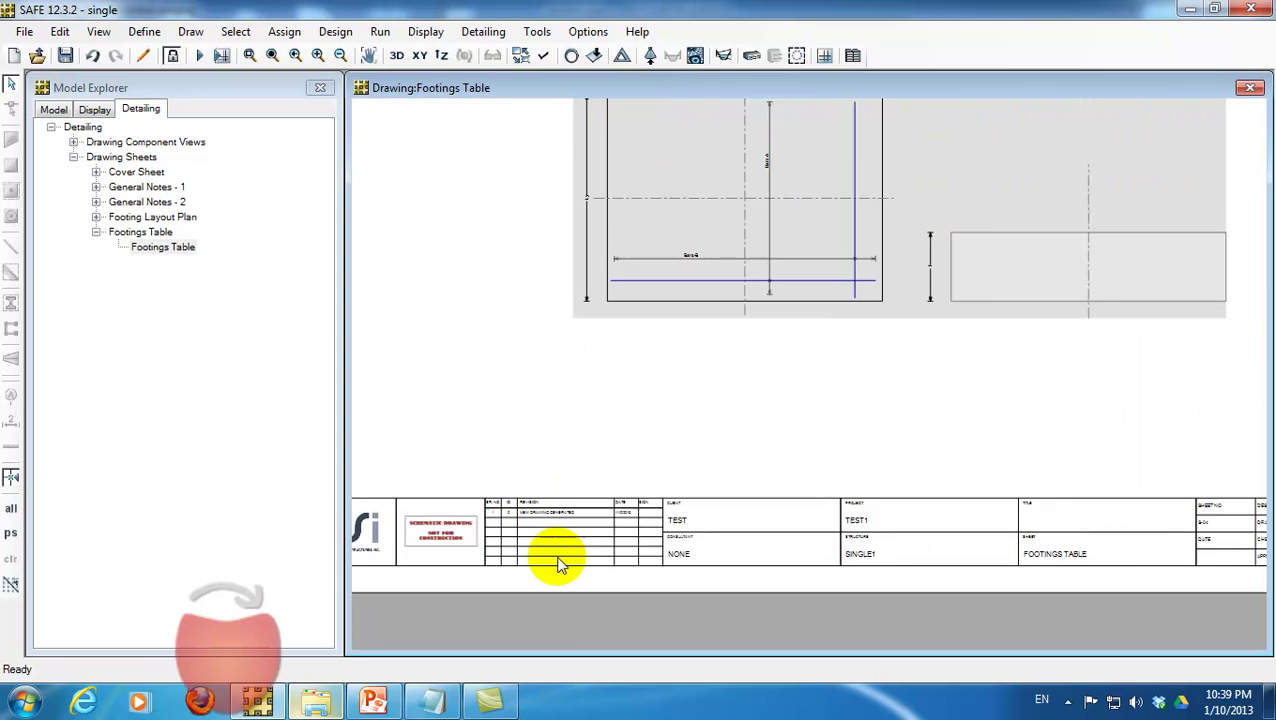
scroll(576, 555, "down", 1)
scroll(802, 386, "down", 1)
scroll(663, 419, "down", 1)
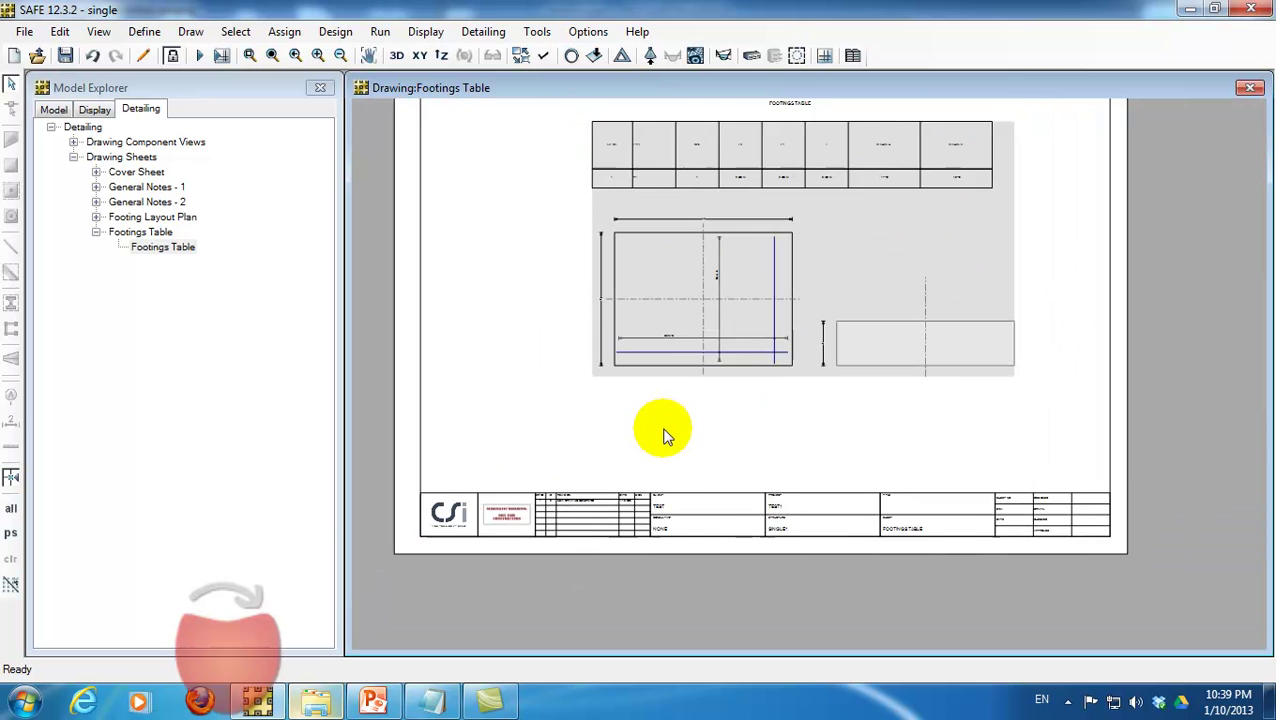
scroll(665, 430, "up", 1)
scroll(757, 179, "up", 1)
scroll(757, 179, "up", 1)
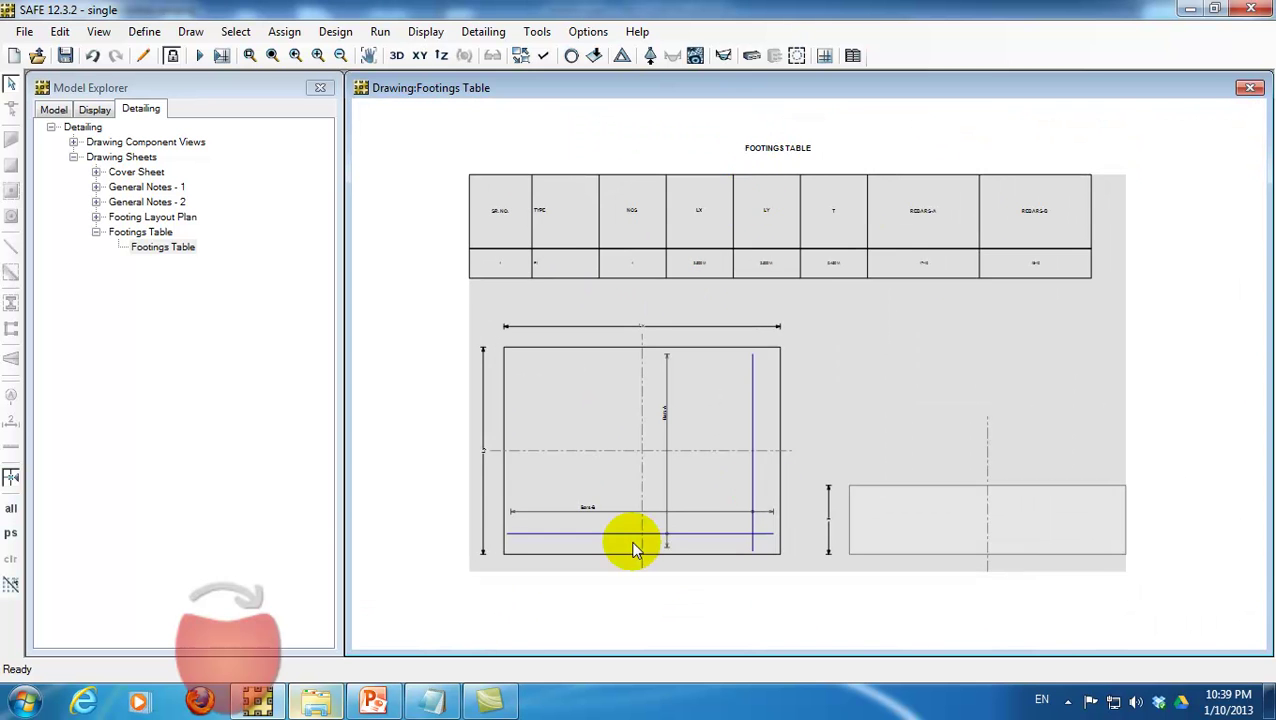
scroll(632, 548, "down", 1)
middle_click_drag(670, 385, 541, 336)
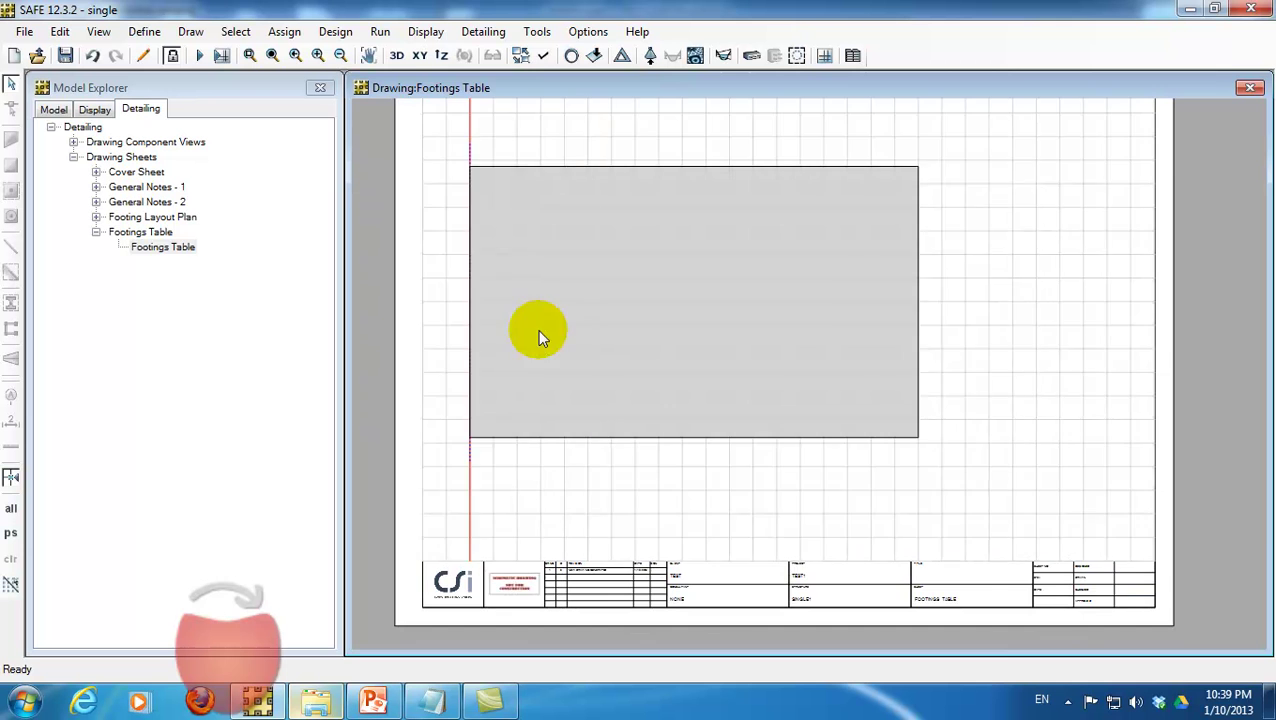
scroll(815, 622, "up", 1)
scroll(815, 622, "up", 1)
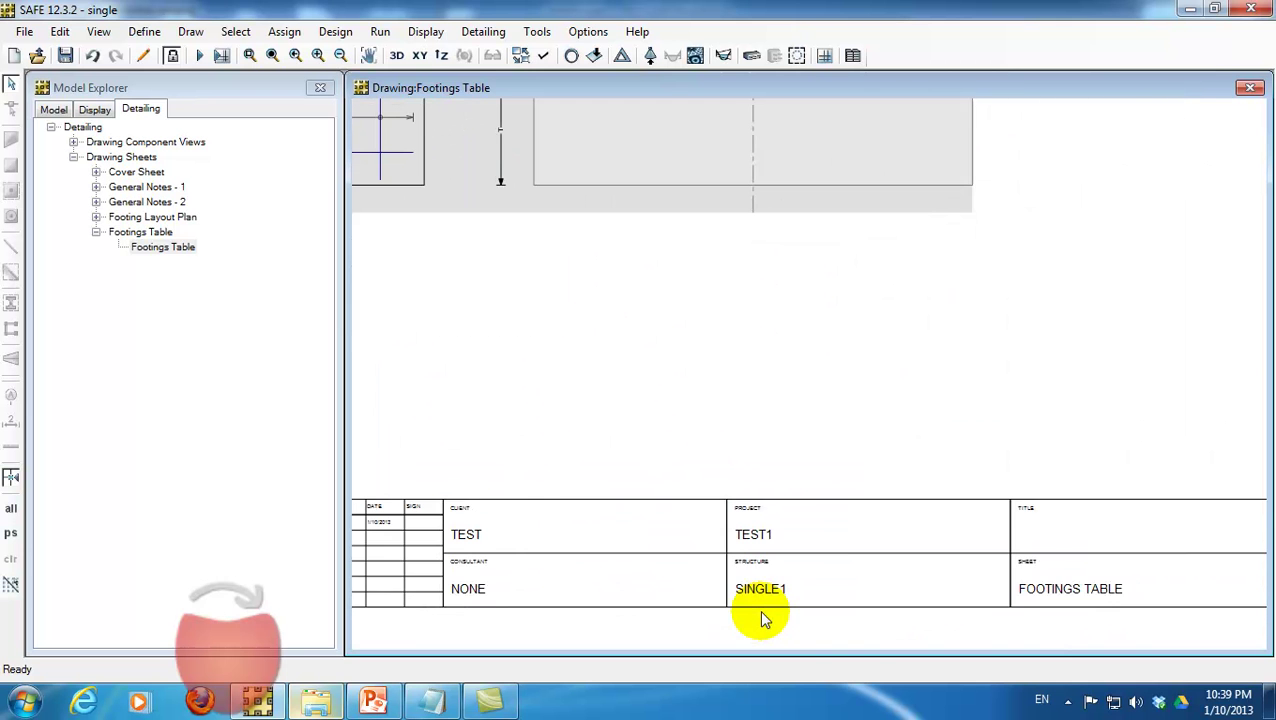
scroll(957, 523, "down", 1)
scroll(957, 523, "up", 1)
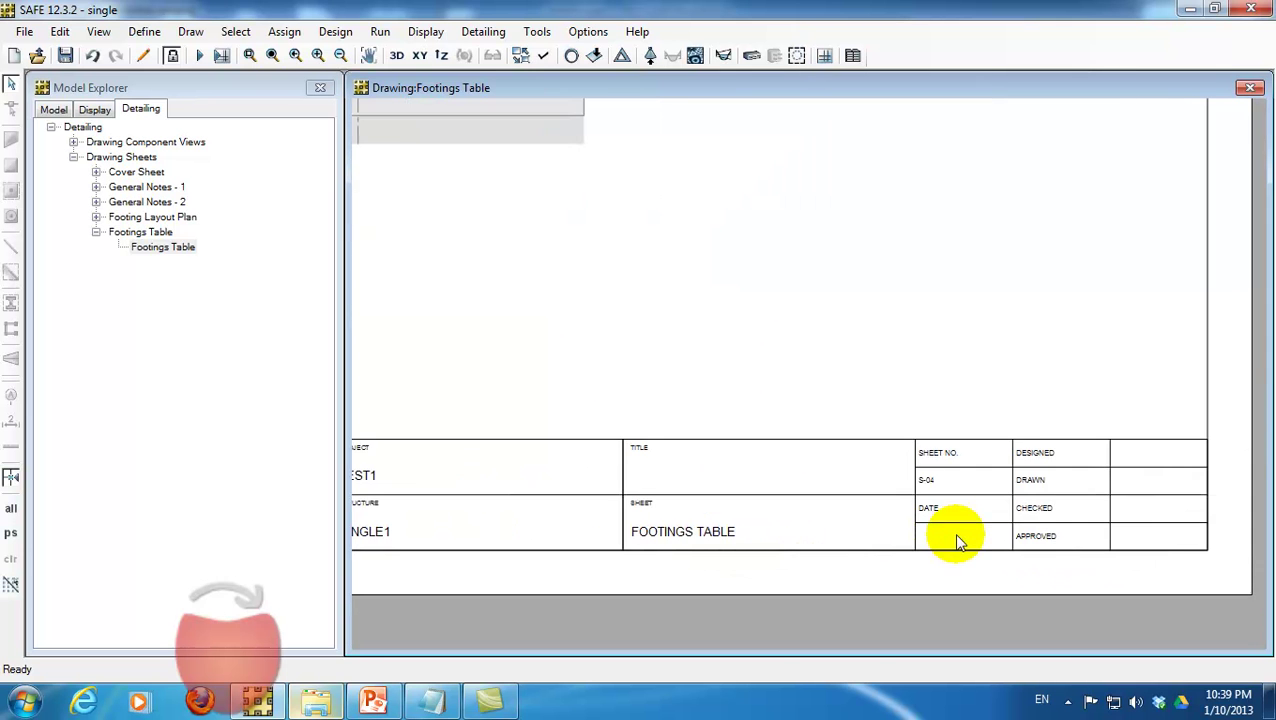
scroll(512, 536, "down", 1)
scroll(480, 494, "up", 1)
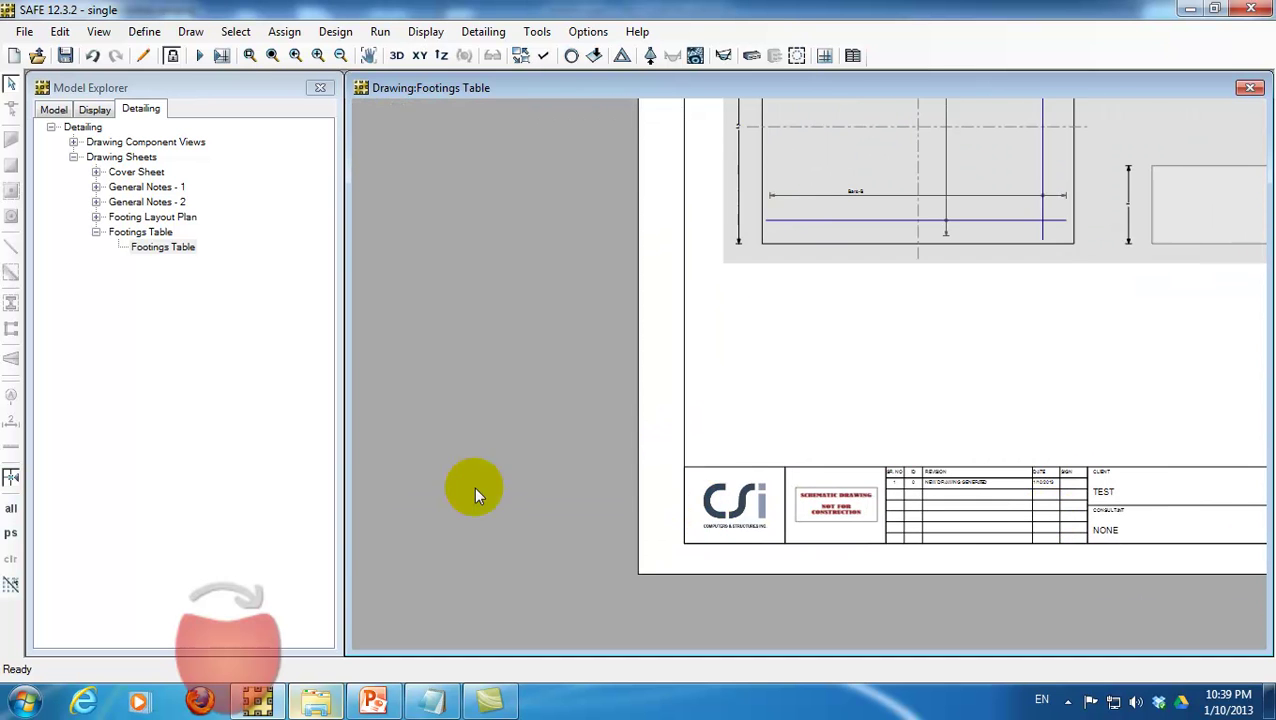
scroll(830, 490, "up", 1)
scroll(897, 500, "up", 1)
scroll(955, 410, "down", 1)
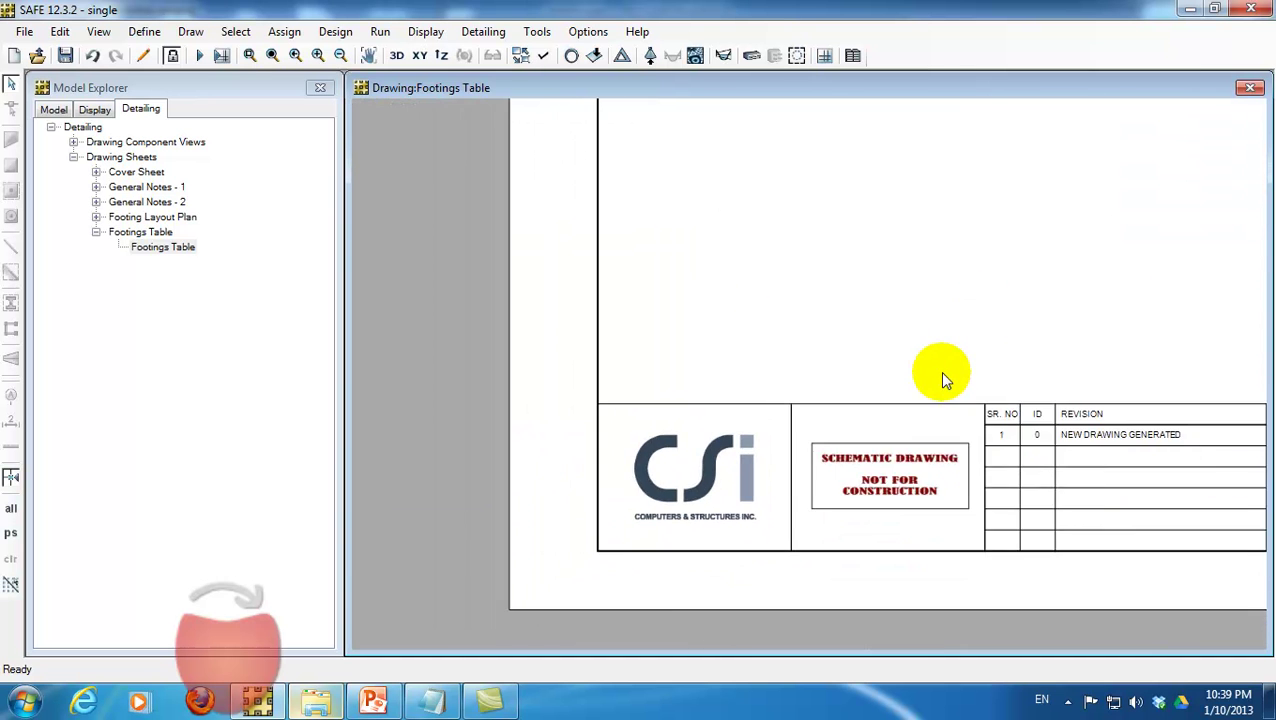
scroll(940, 371, "down", 1)
scroll(846, 427, "down", 1)
Open the Footing Layout Plan sheet and set its layout view scale to 1:2.
double_click(150, 217)
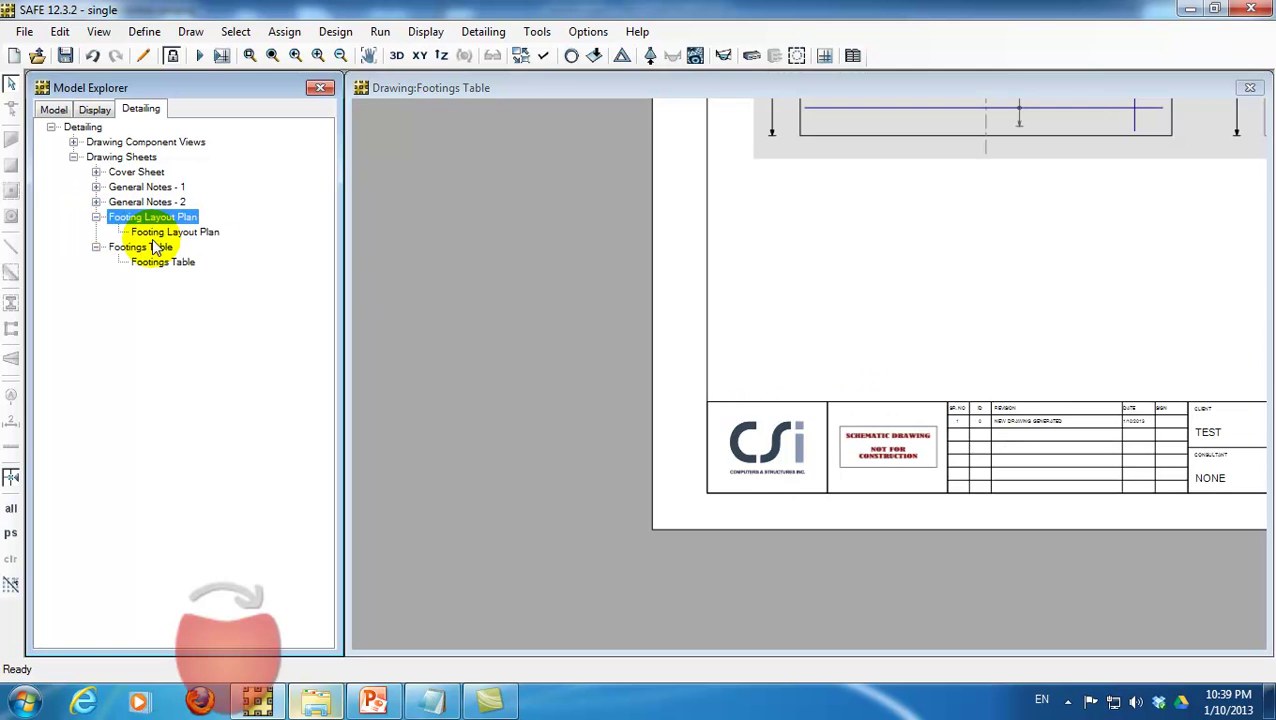
scroll(570, 278, "up", 1)
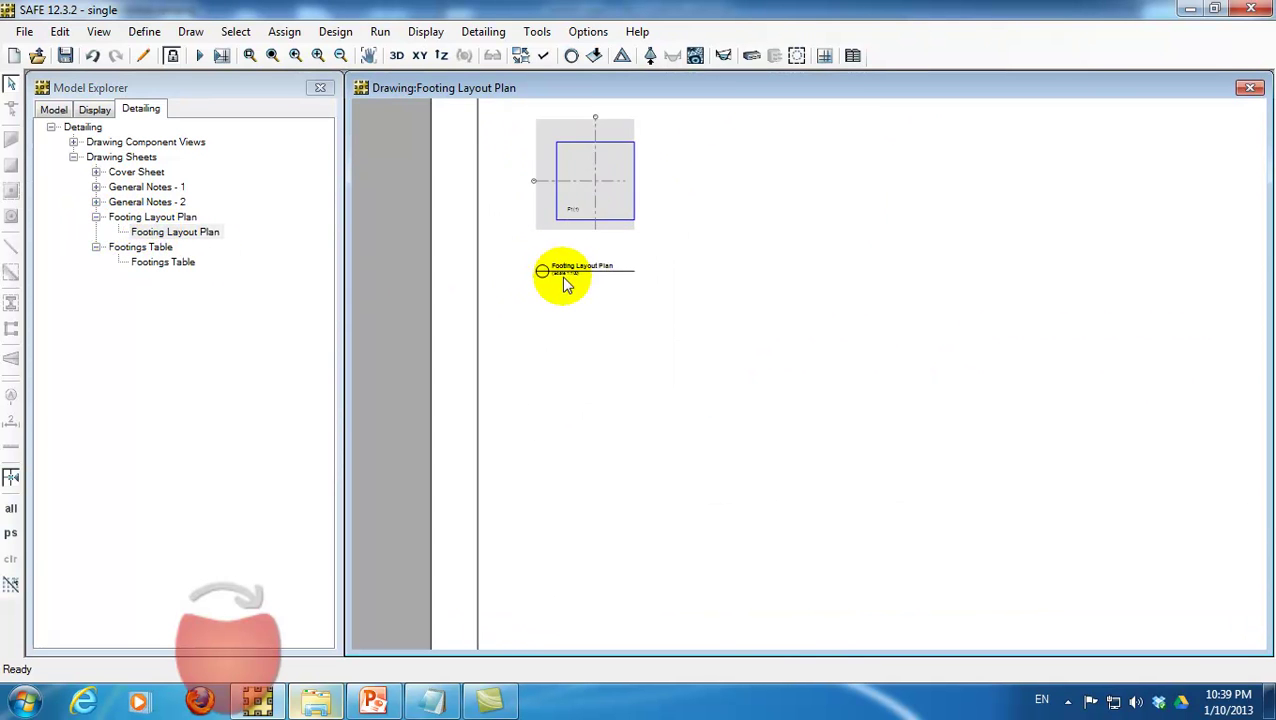
scroll(630, 295, "up", 1)
scroll(665, 330, "up", 2)
scroll(684, 338, "up", 1)
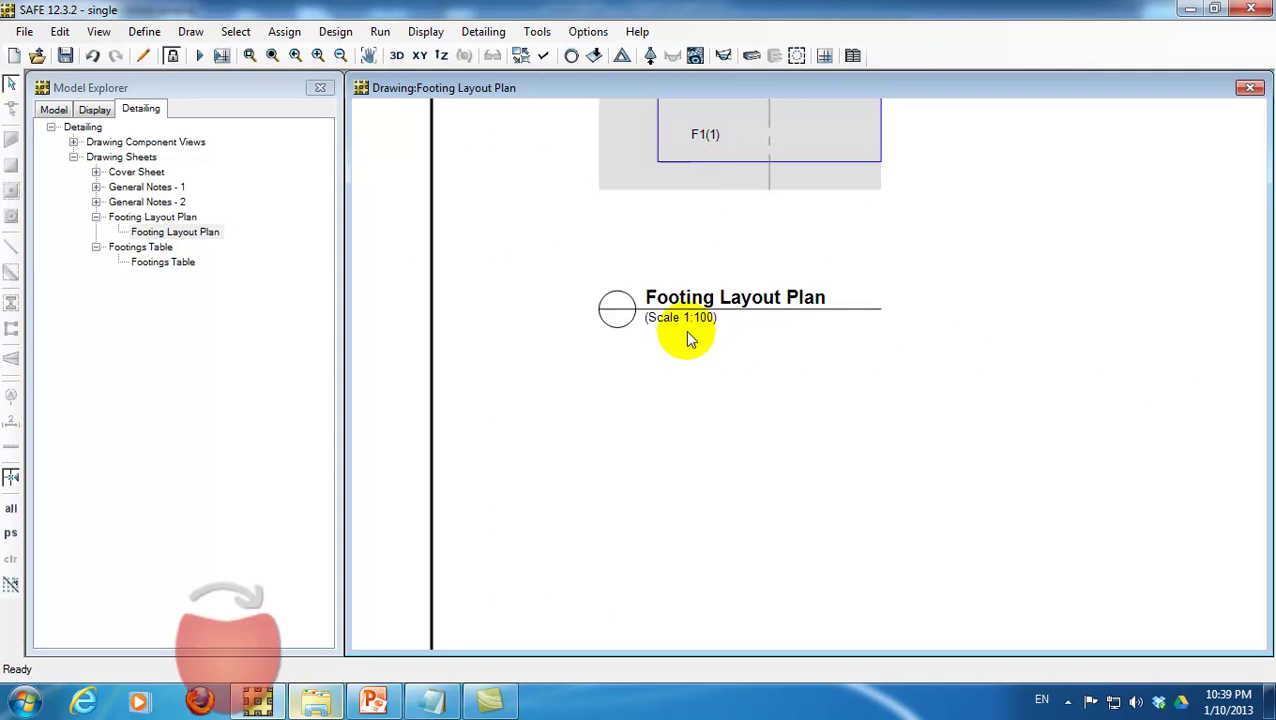
right_click(707, 163)
left_click(946, 468)
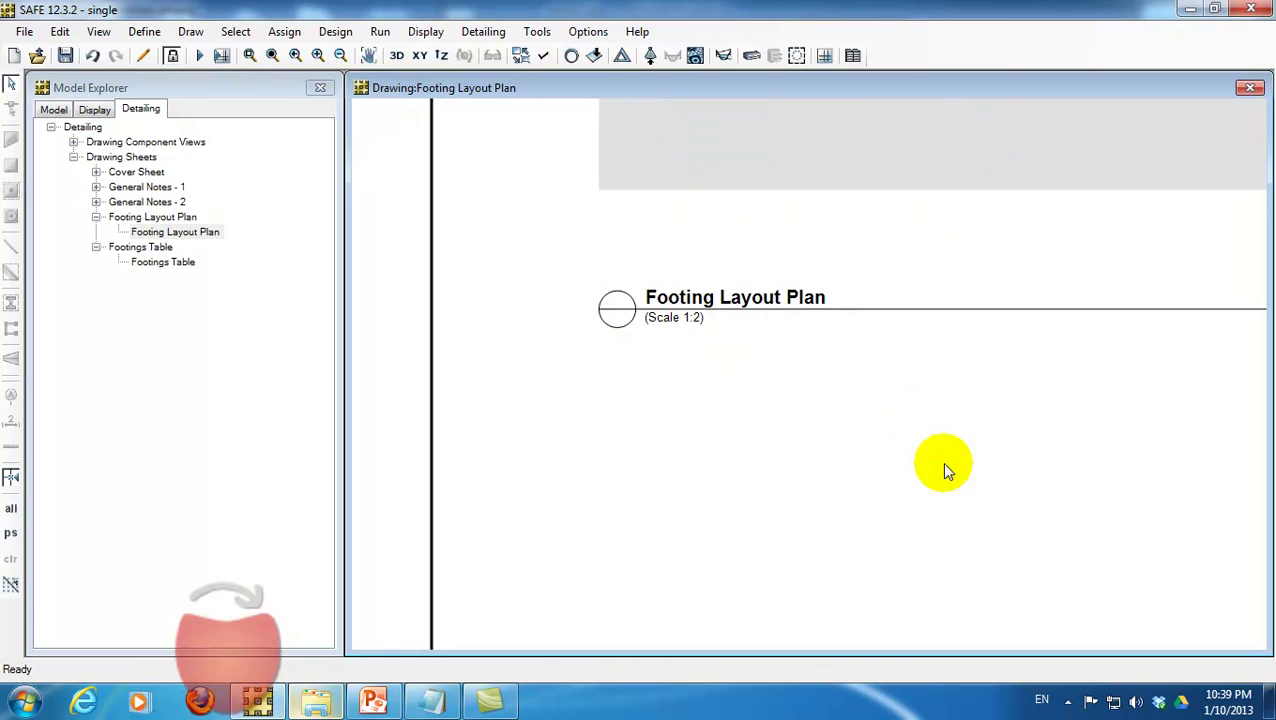
Zoom out over the enlarged layout view and bring up its scale options again.
scroll(680, 320, "down", 1)
scroll(688, 334, "down", 1)
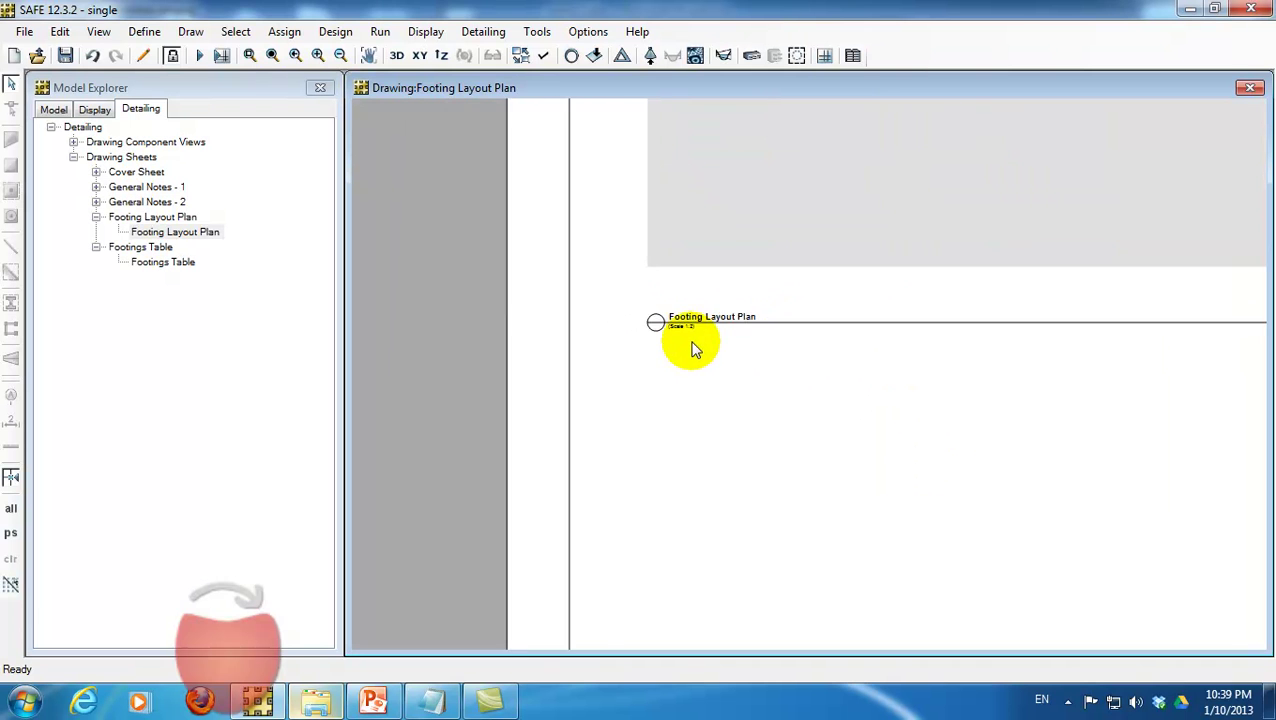
scroll(692, 345, "down", 1)
scroll(720, 390, "down", 1)
scroll(750, 415, "down", 1)
scroll(725, 440, "down", 1)
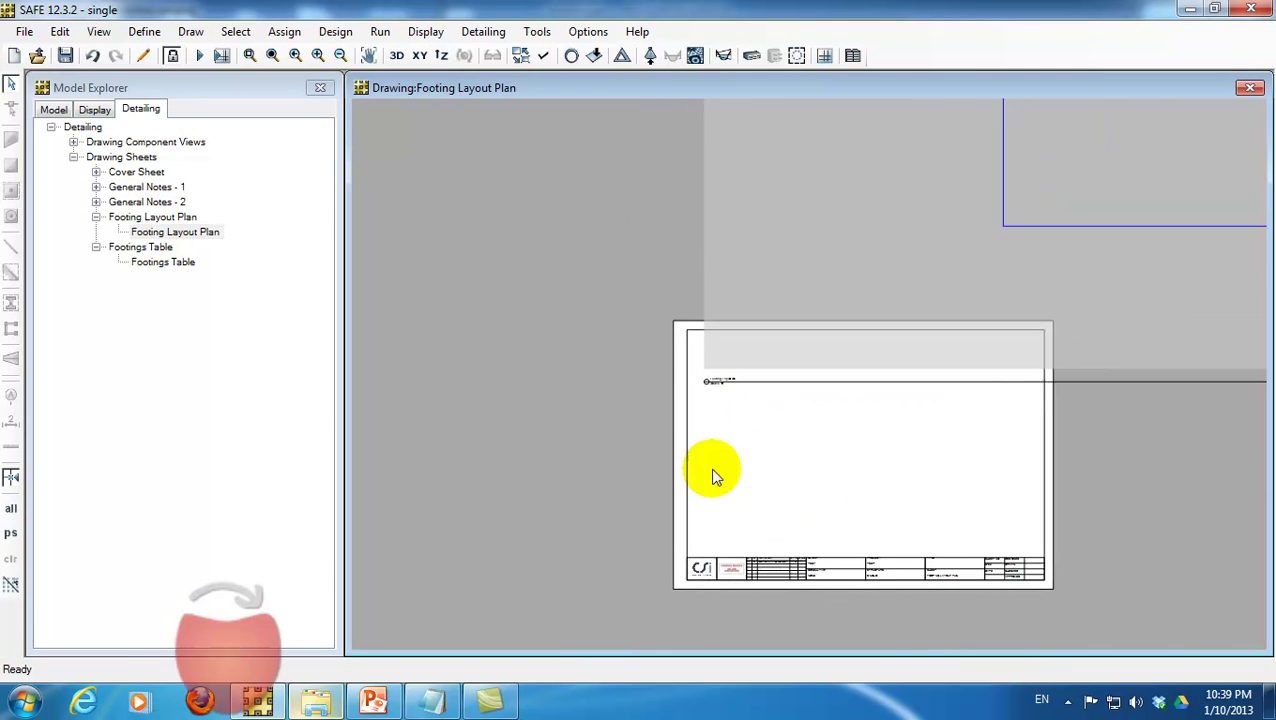
right_click(674, 323)
mouse_move(760, 332)
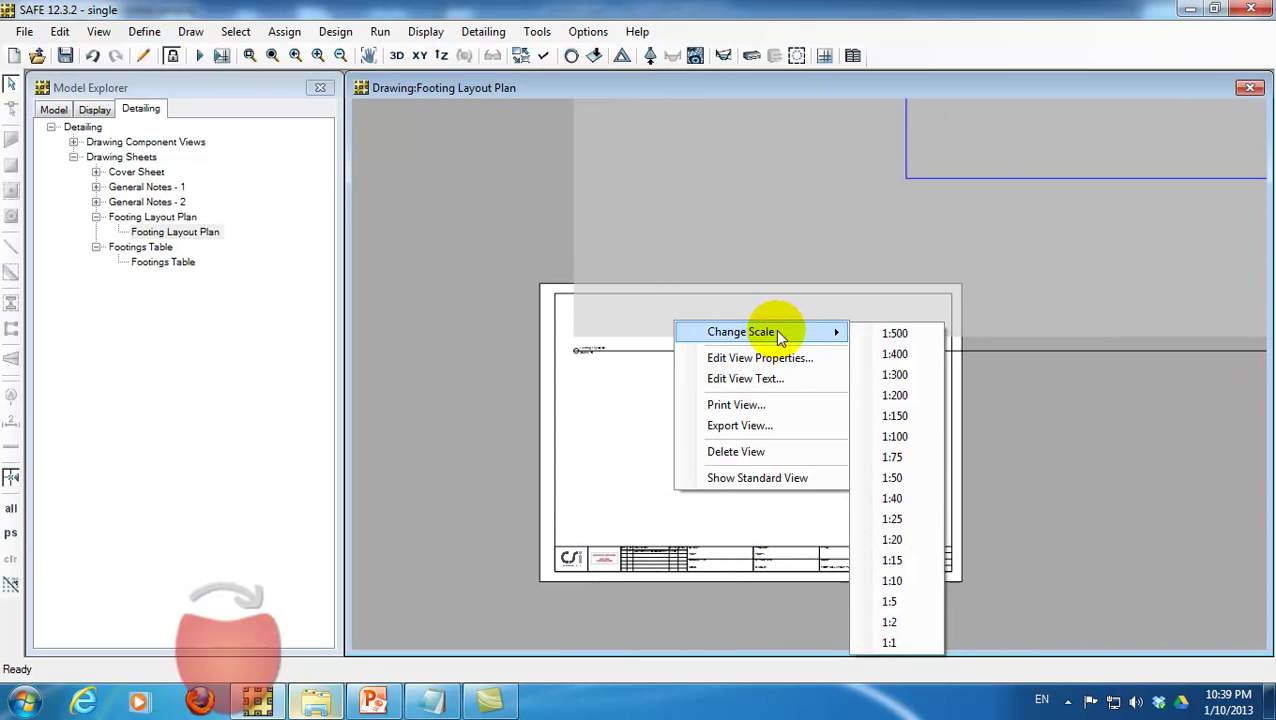
Return the layout view to 1:100 and collapse the Footing Layout Plan entry.
left_click(912, 440)
scroll(586, 362, "up", 1)
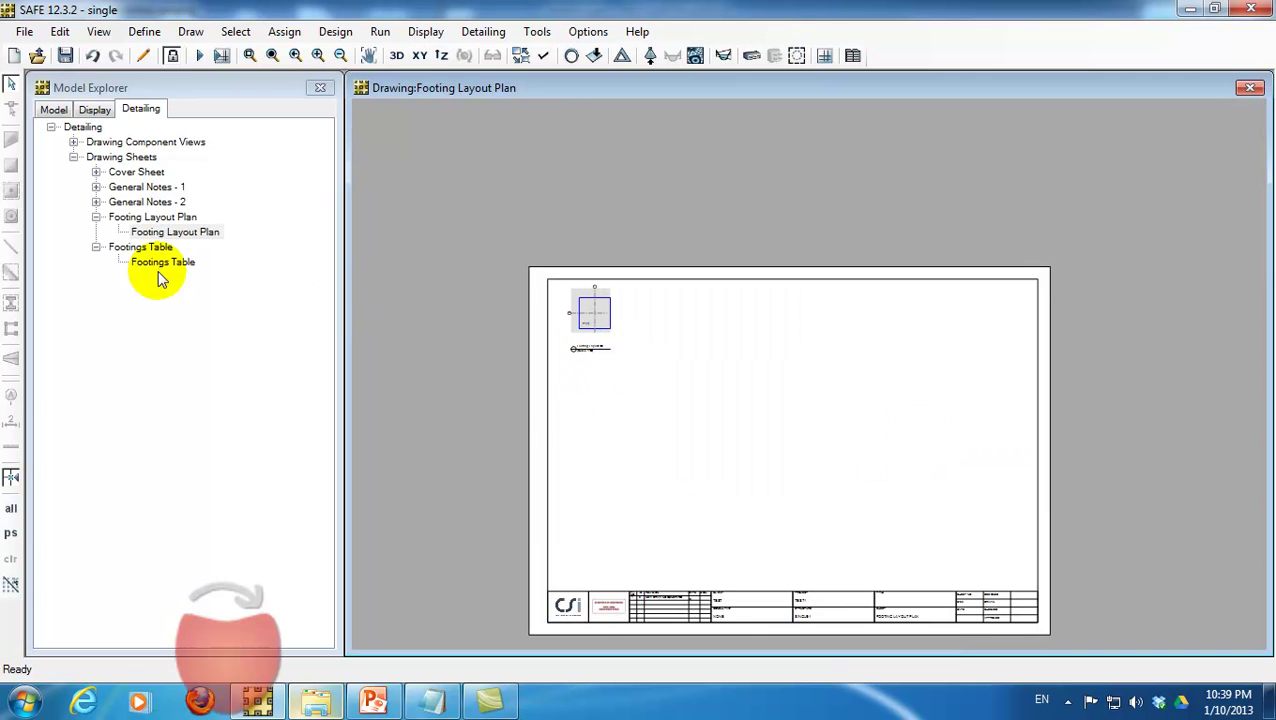
left_click(96, 218)
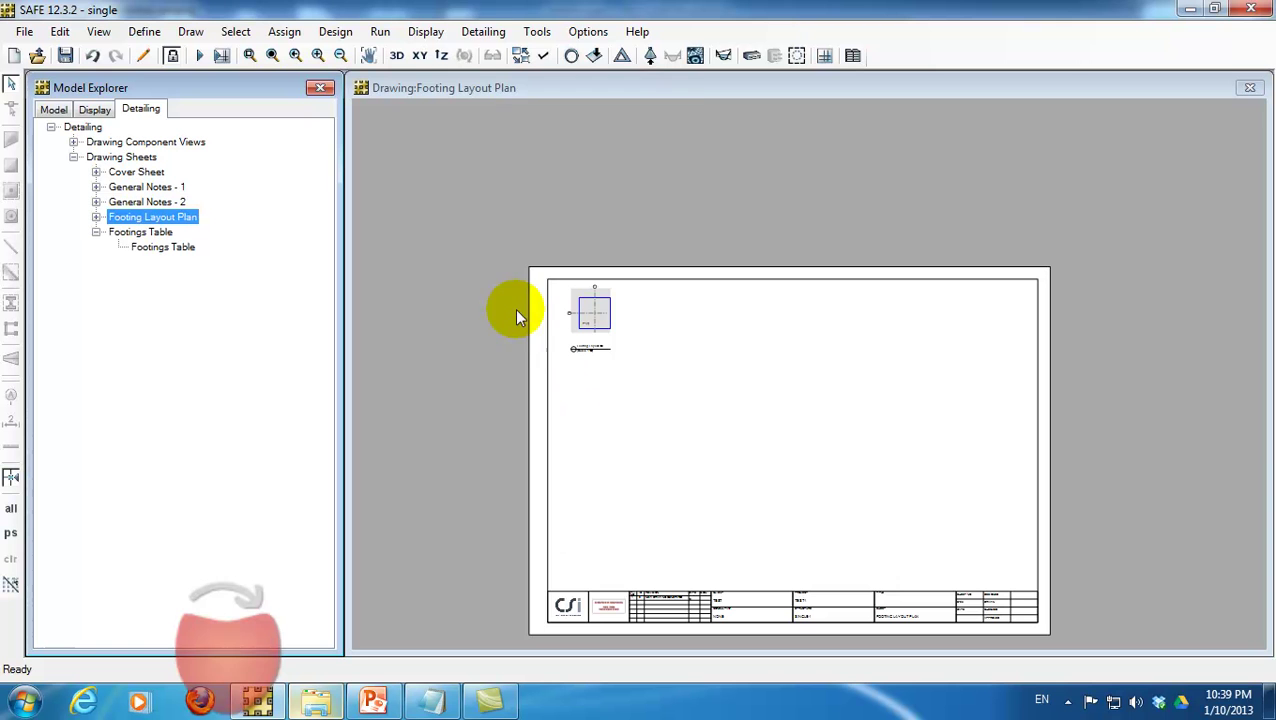
left_click(483, 31)
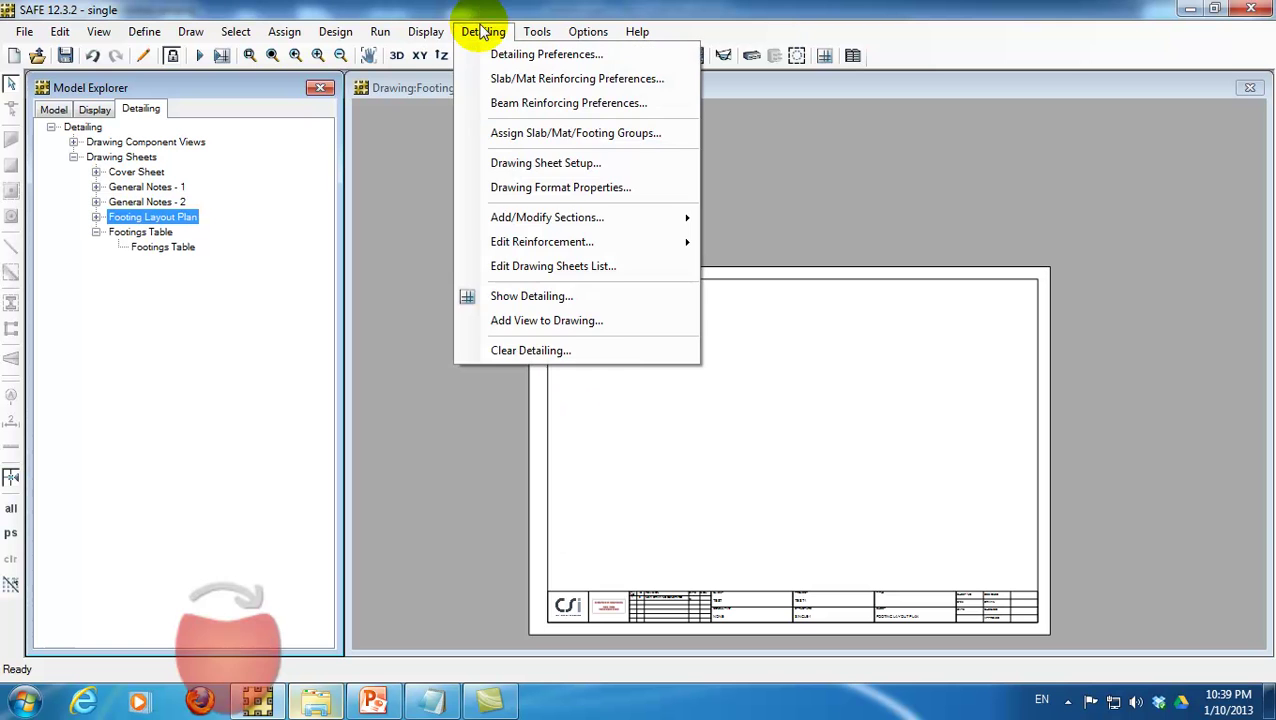
Clear the existing detailing and open Reinforcing Bar Sizes via Modify/Show on bar 6.
left_click(595, 351)
left_click(680, 414)
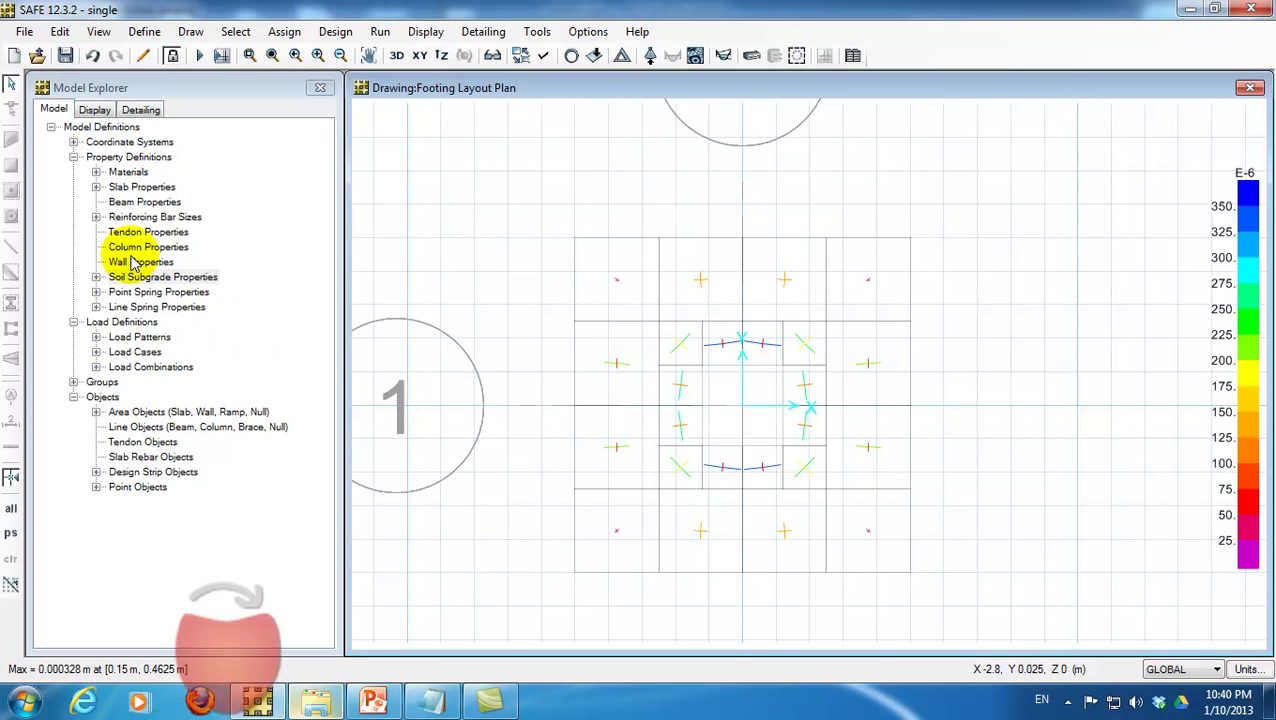
left_click(96, 217)
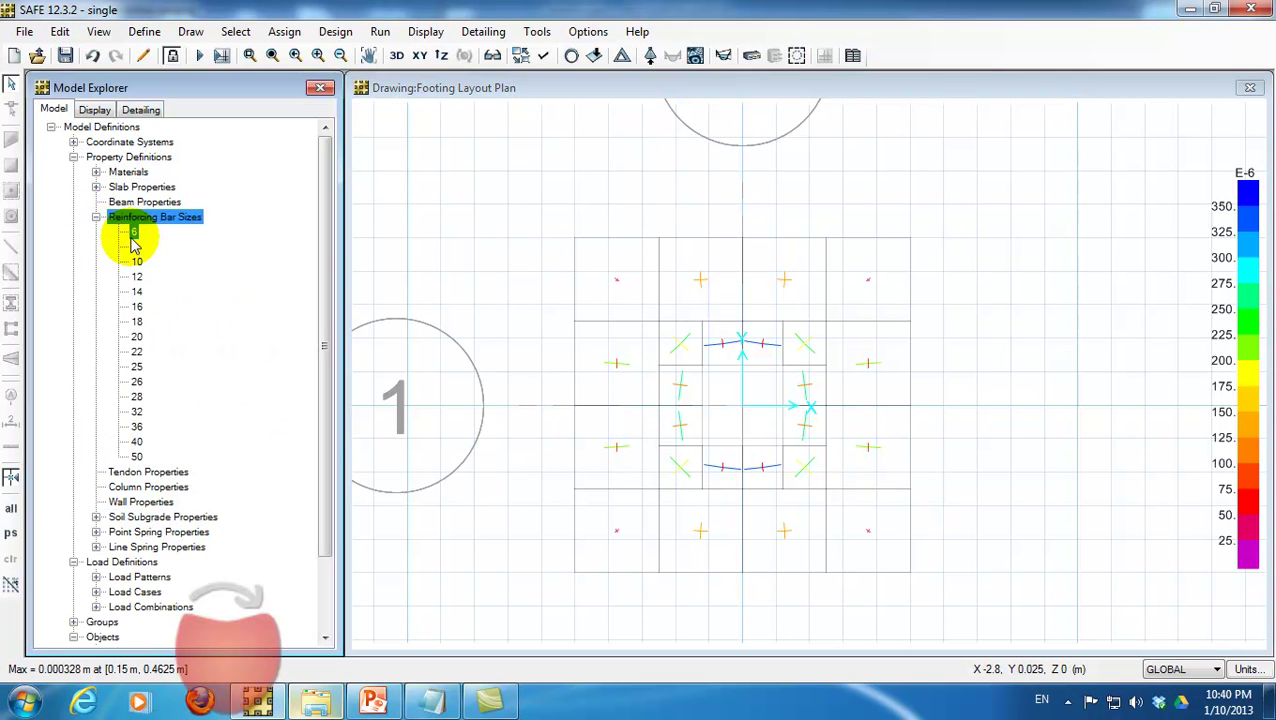
right_click(133, 232)
left_click(160, 248)
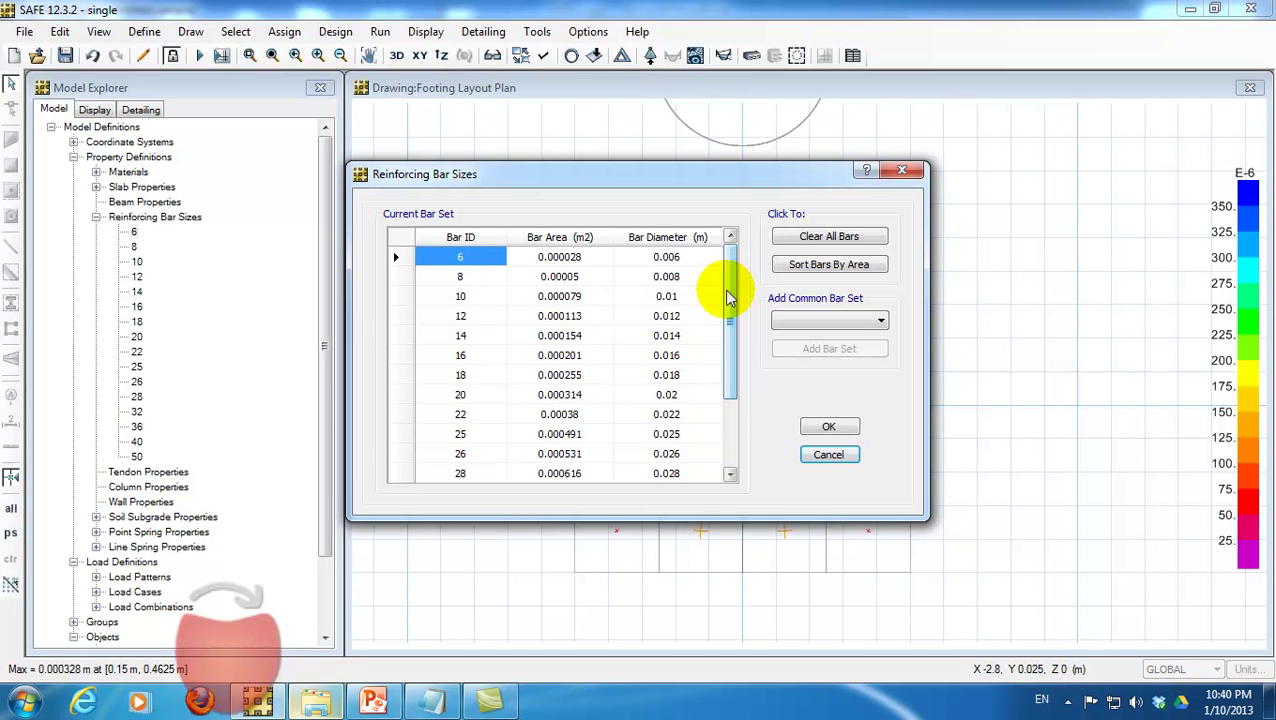
Review the 10, 12, 14, 16, 18 and 20 mm rows in the bar sizes list.
left_click(430, 337)
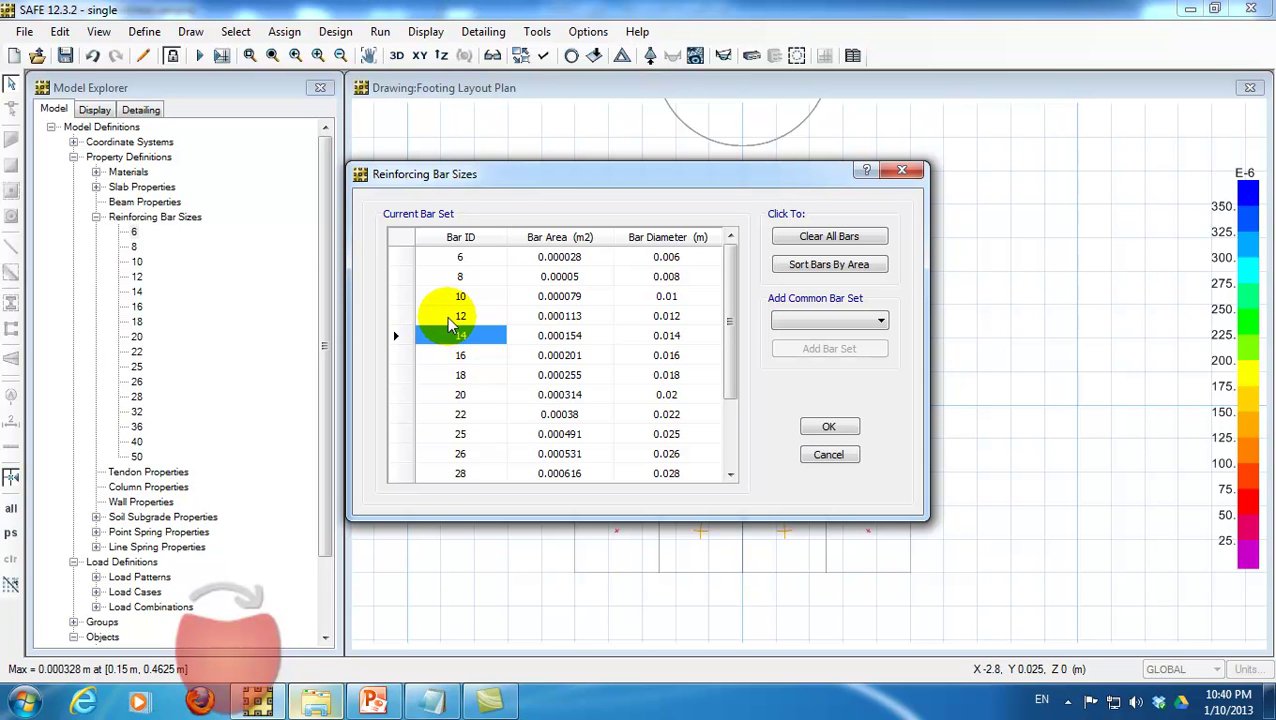
left_click(451, 318)
left_click(448, 299)
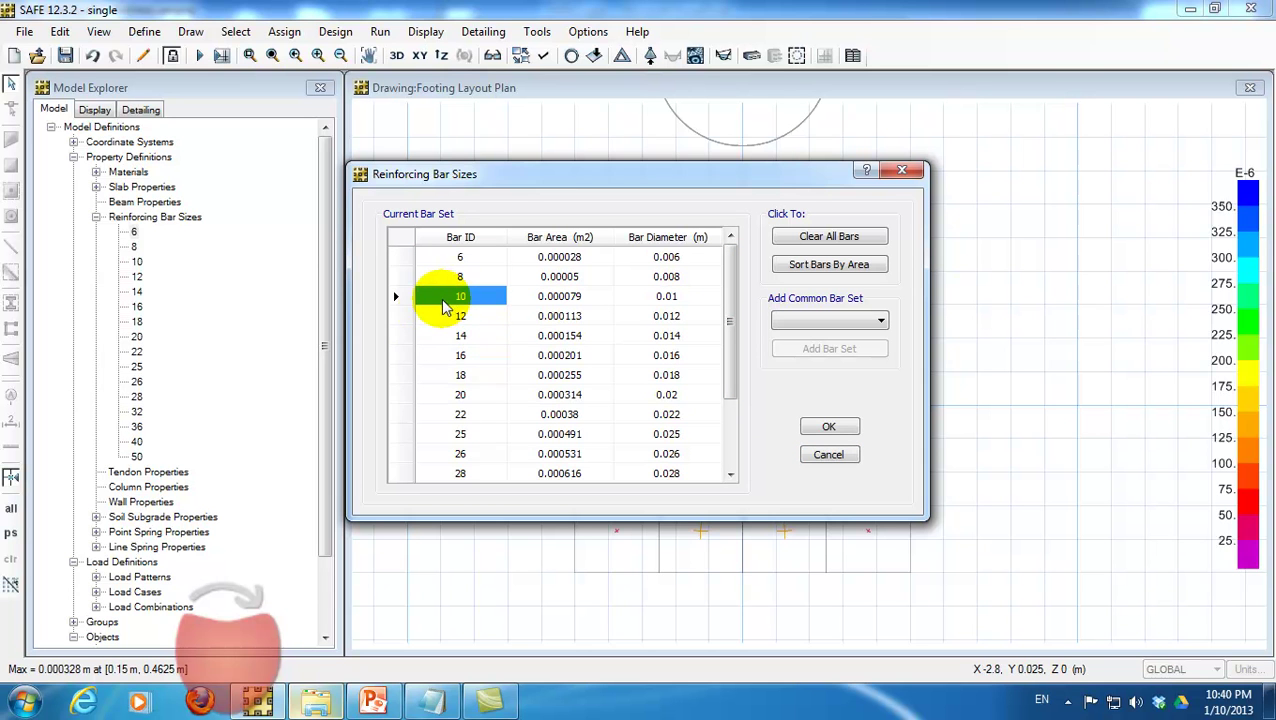
left_click(430, 337)
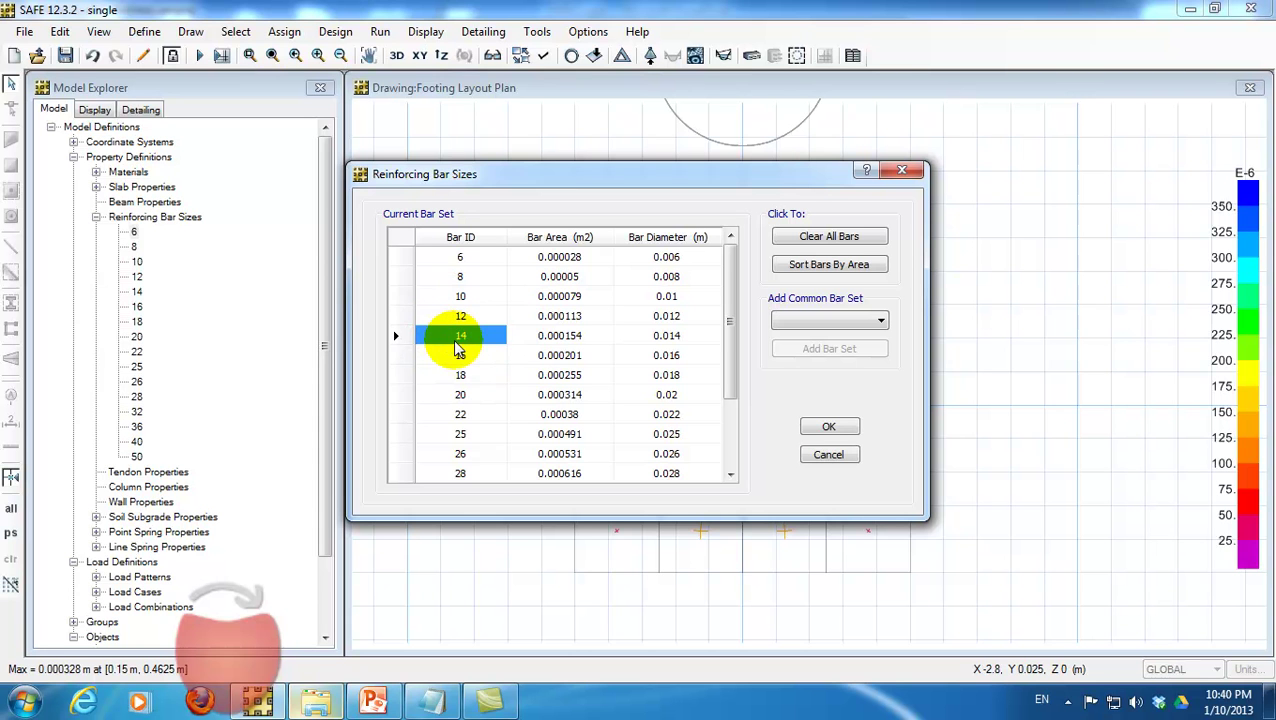
left_click(448, 399)
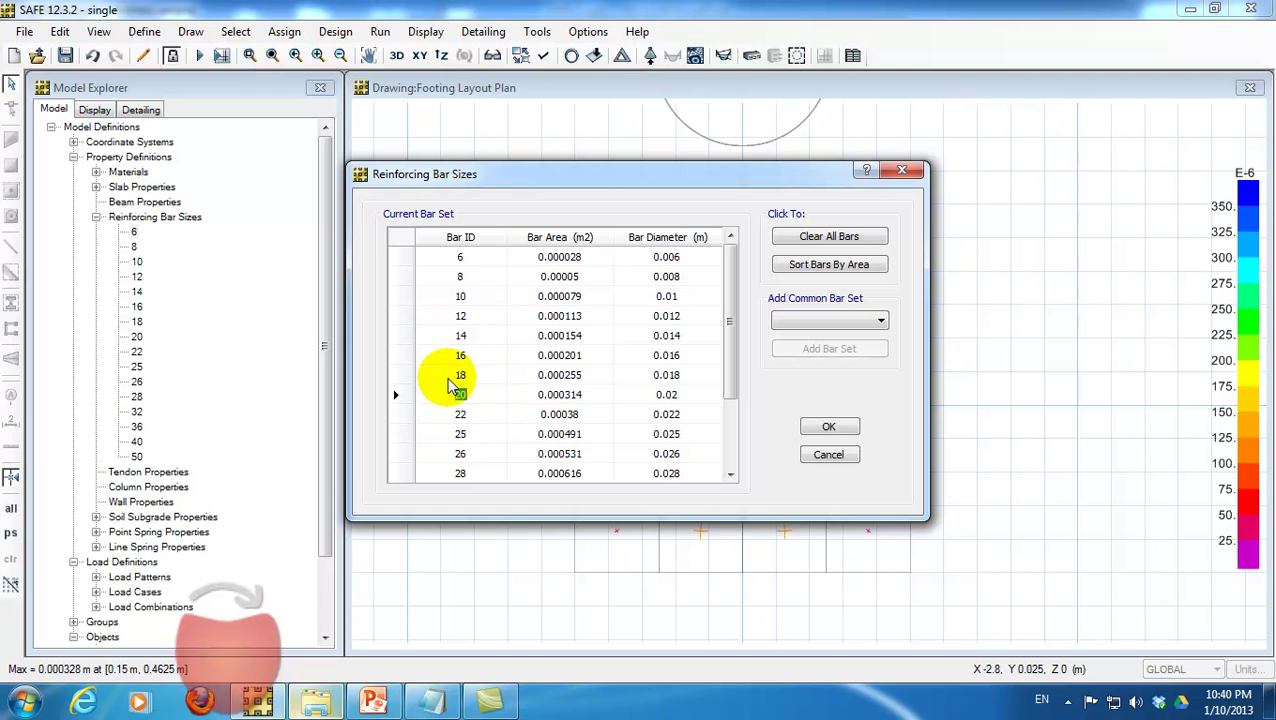
left_click(450, 378)
left_click(448, 355)
left_click(443, 400)
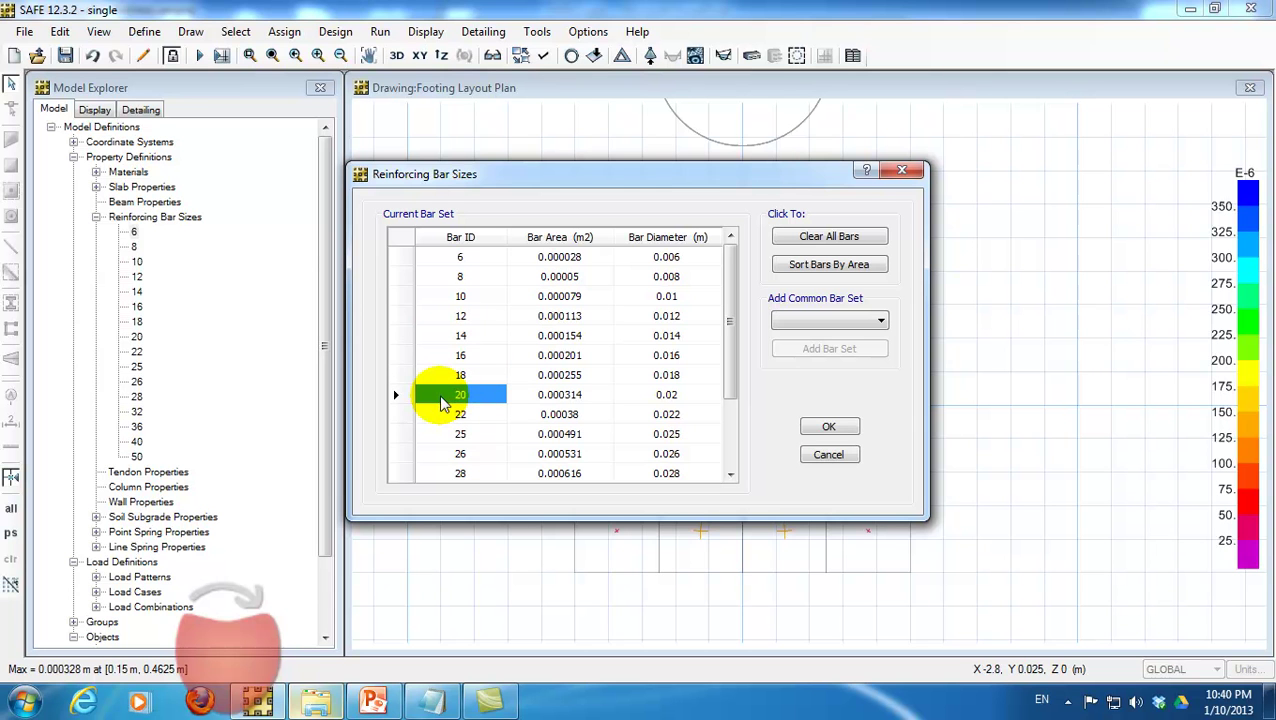
Delete the 6, 8, 16, 18, 20, 22 and 25 mm bars from the set.
left_click(399, 258)
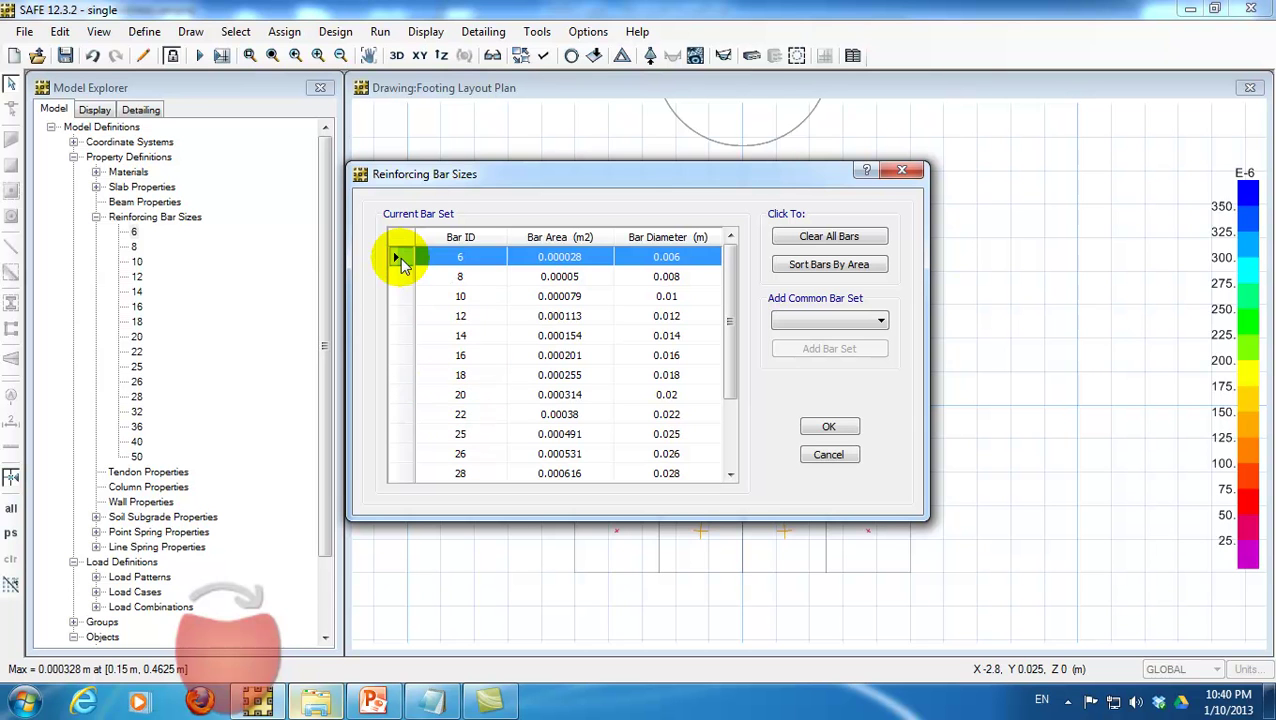
key("Delete")
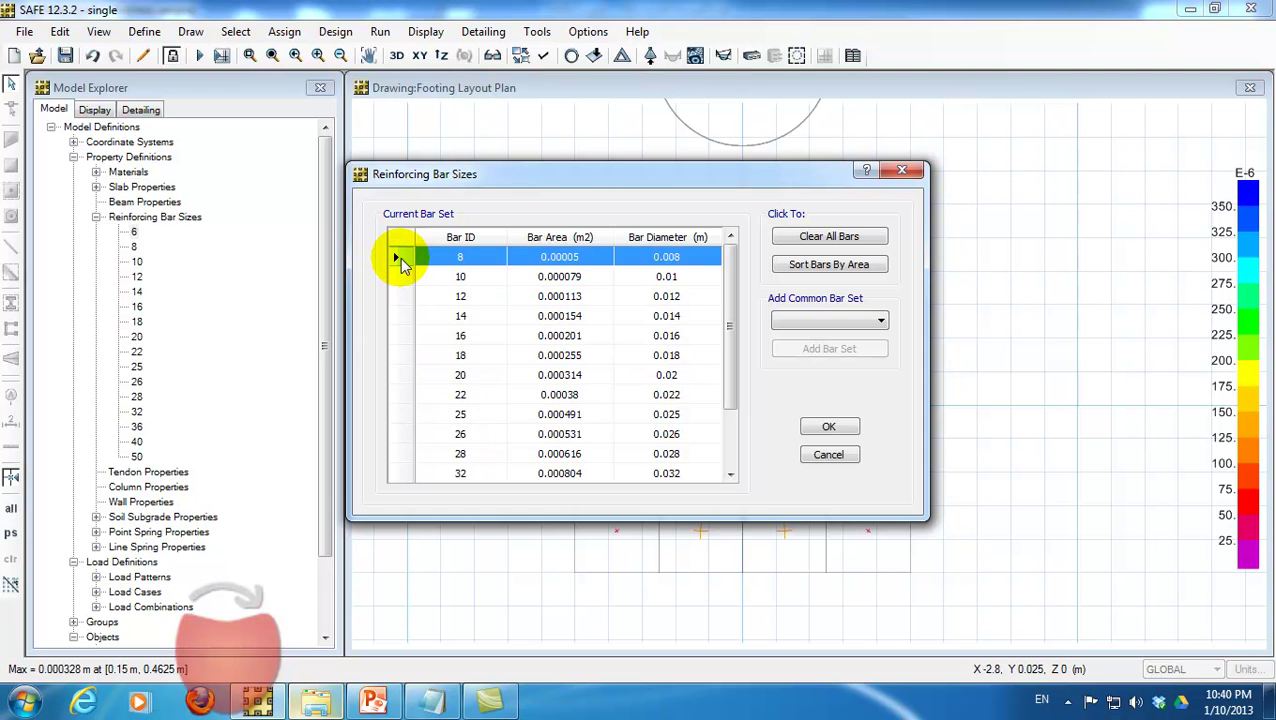
key("Delete")
left_click(400, 316)
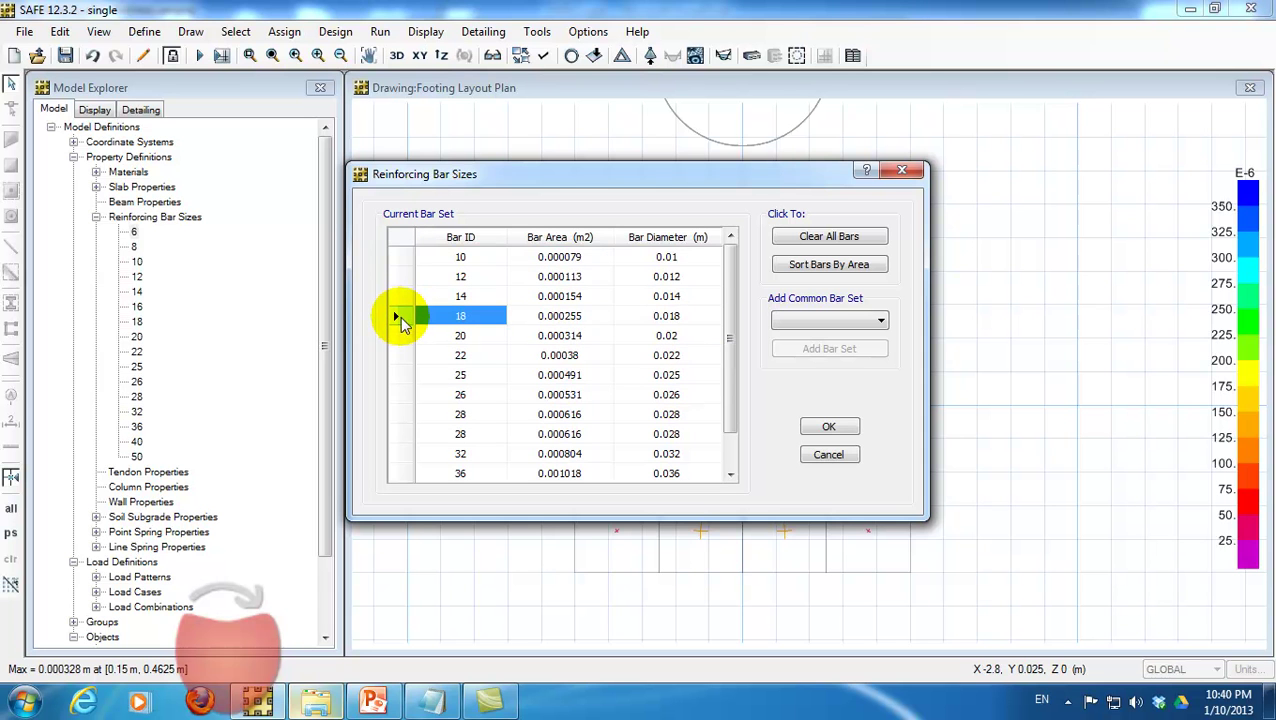
left_click(400, 317)
key("Delete")
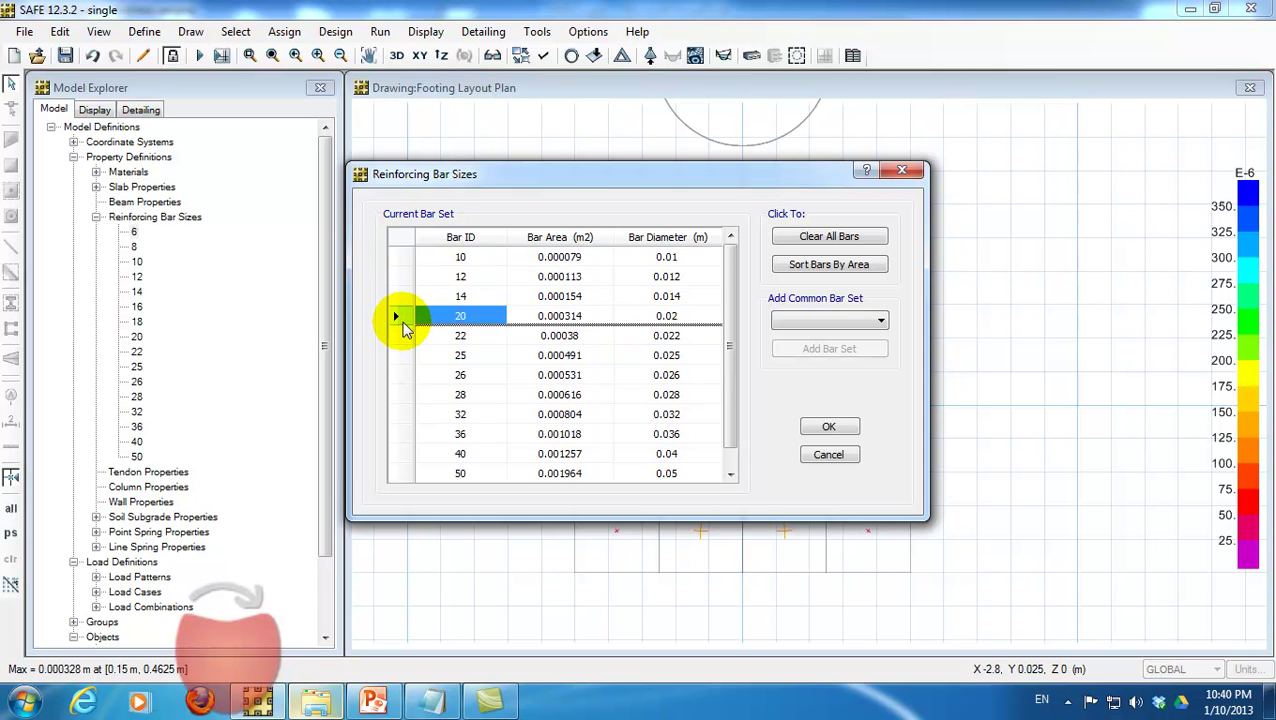
left_click(403, 320)
key("Delete")
left_click(400, 317)
key("Delete")
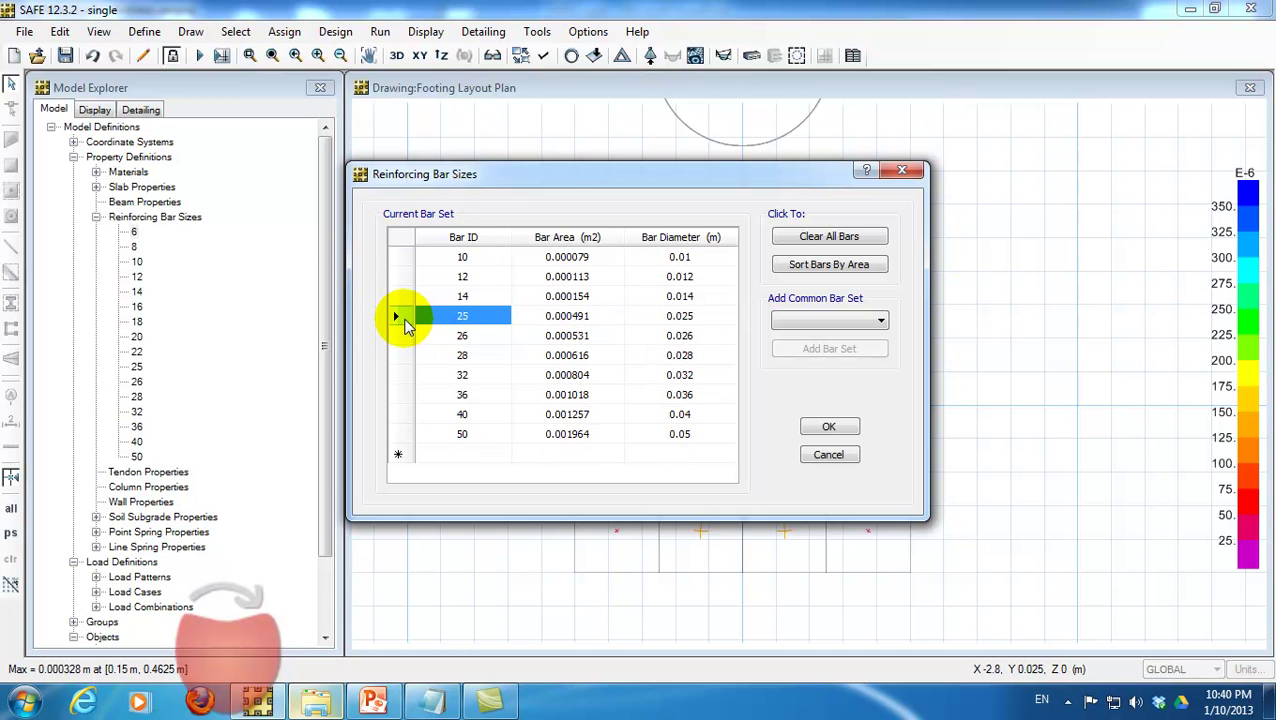
left_click(400, 317)
key("Delete")
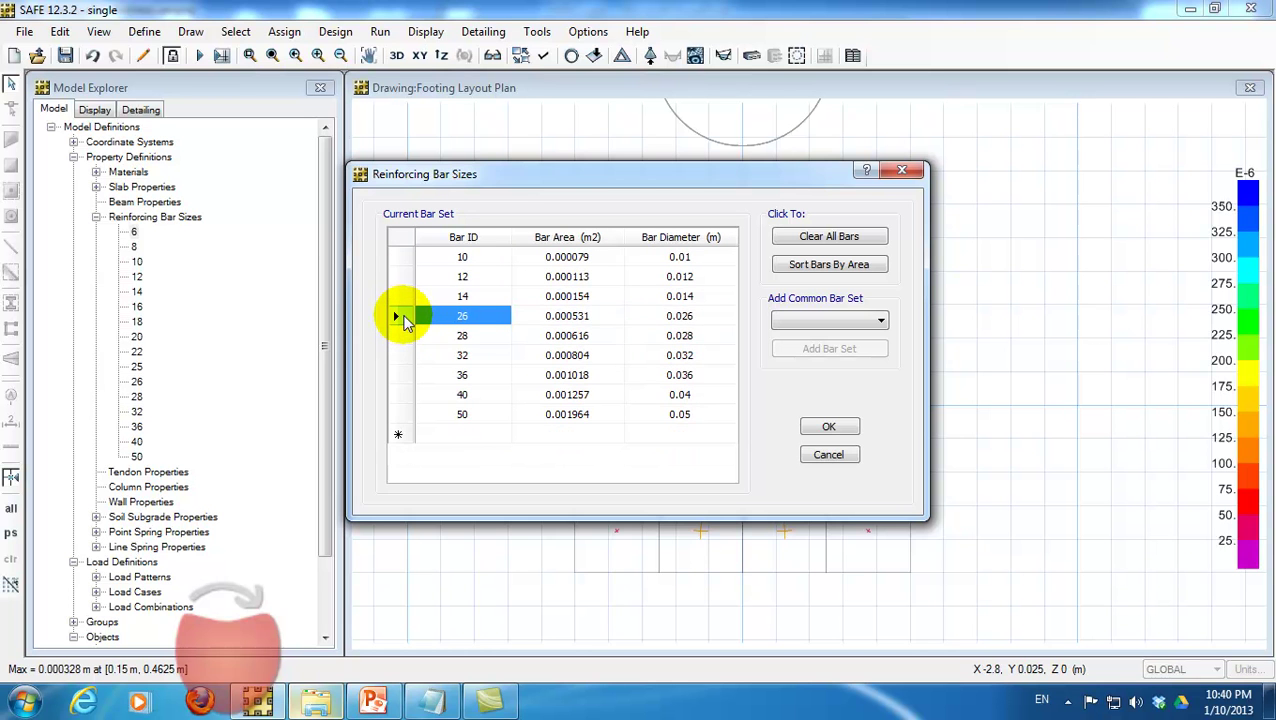
Delete the remaining 26, 28, 32, 36 and 40 mm bars.
left_click(401, 316)
key("Delete")
key("Delete")
left_click(401, 316)
key("Delete")
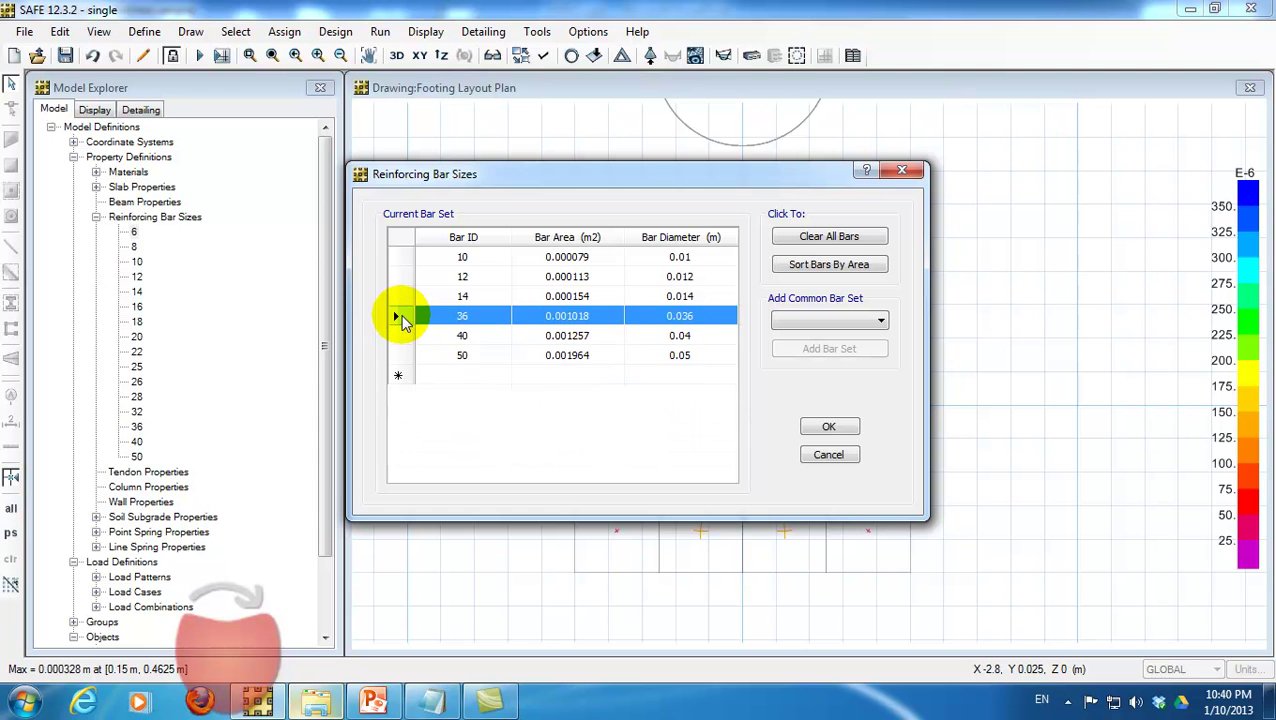
key("Delete")
left_click(401, 314)
key("Delete")
left_click(401, 314)
key("Delete")
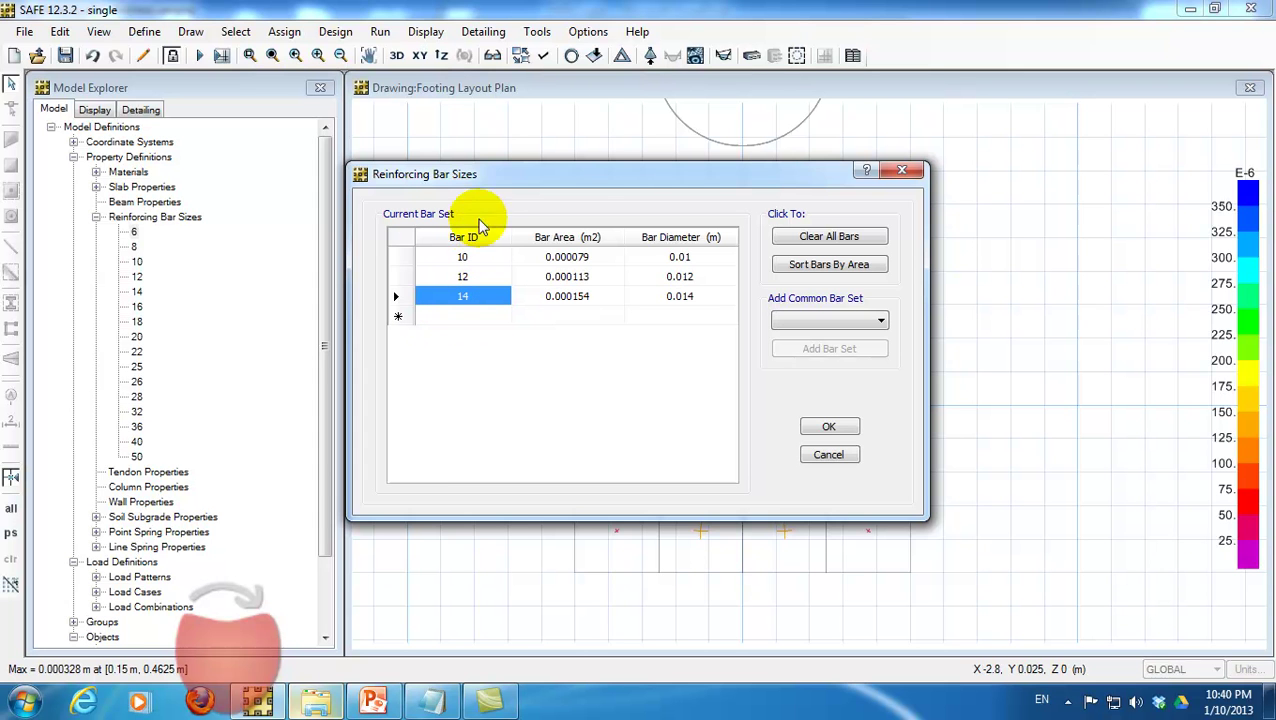
Accept the reduced bar set, discard the old results, and rerun the detailing.
left_click(845, 428)
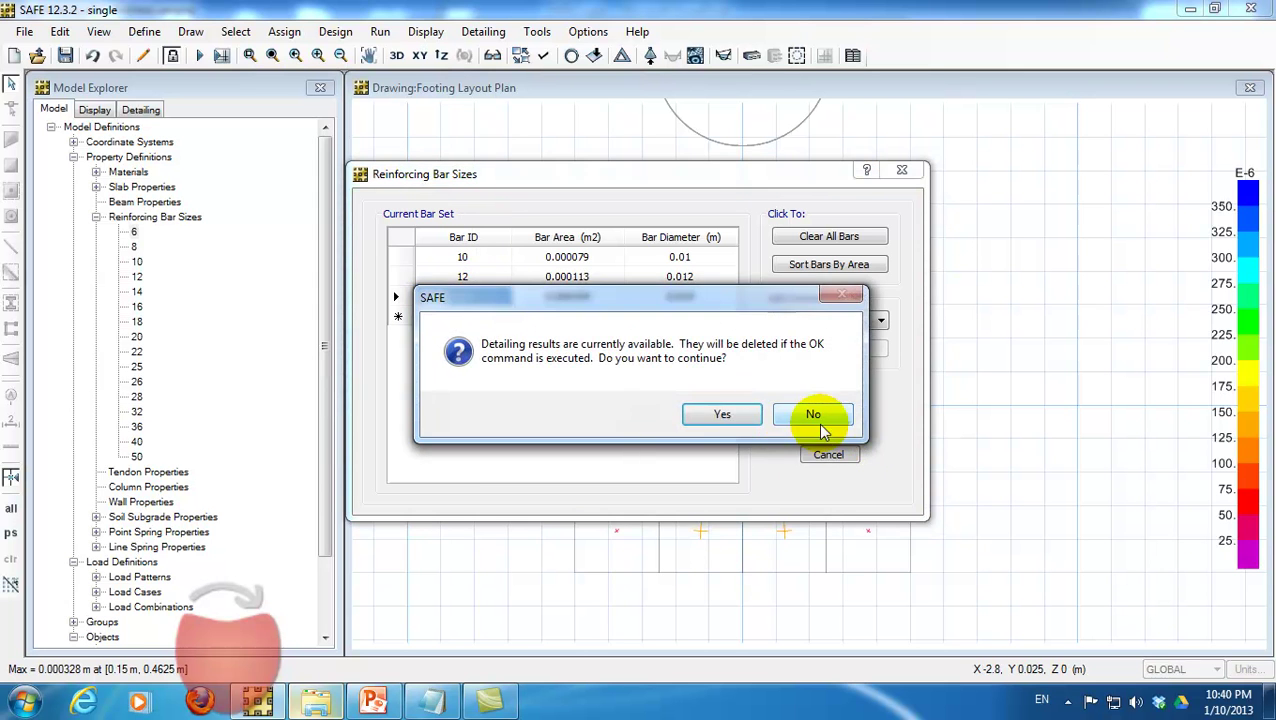
left_click(662, 419)
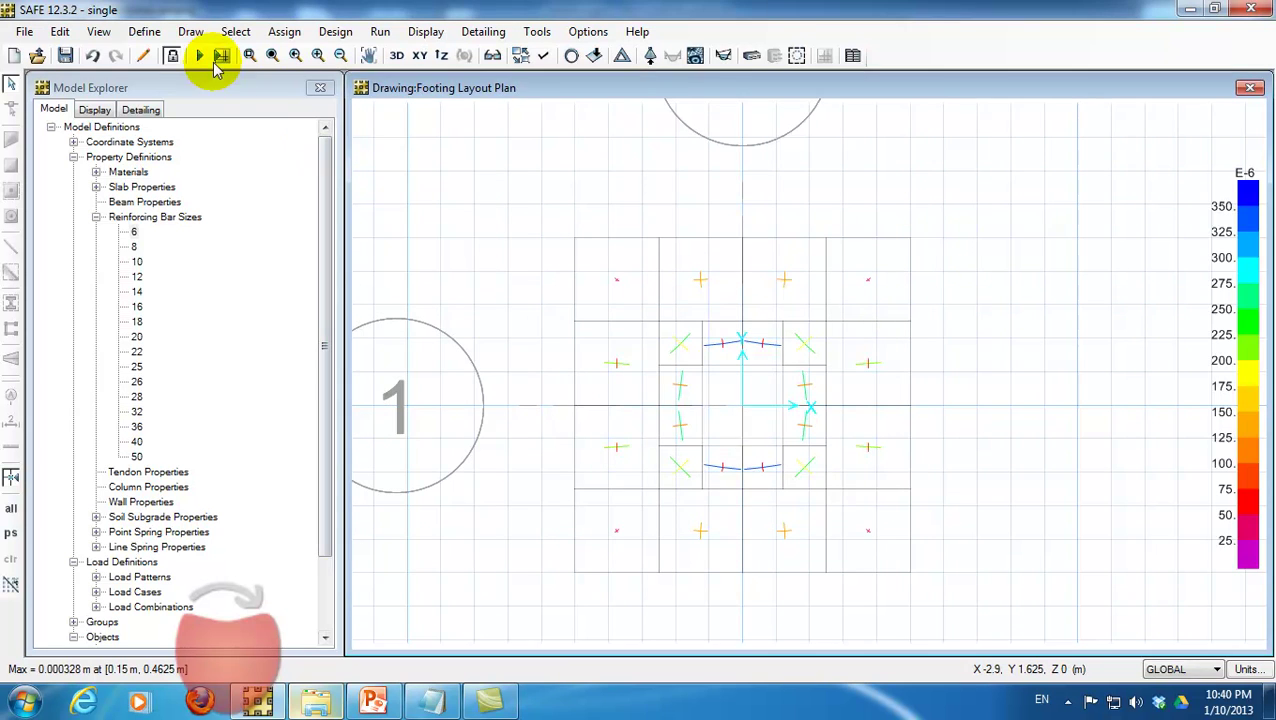
left_click(221, 55)
left_click(593, 450)
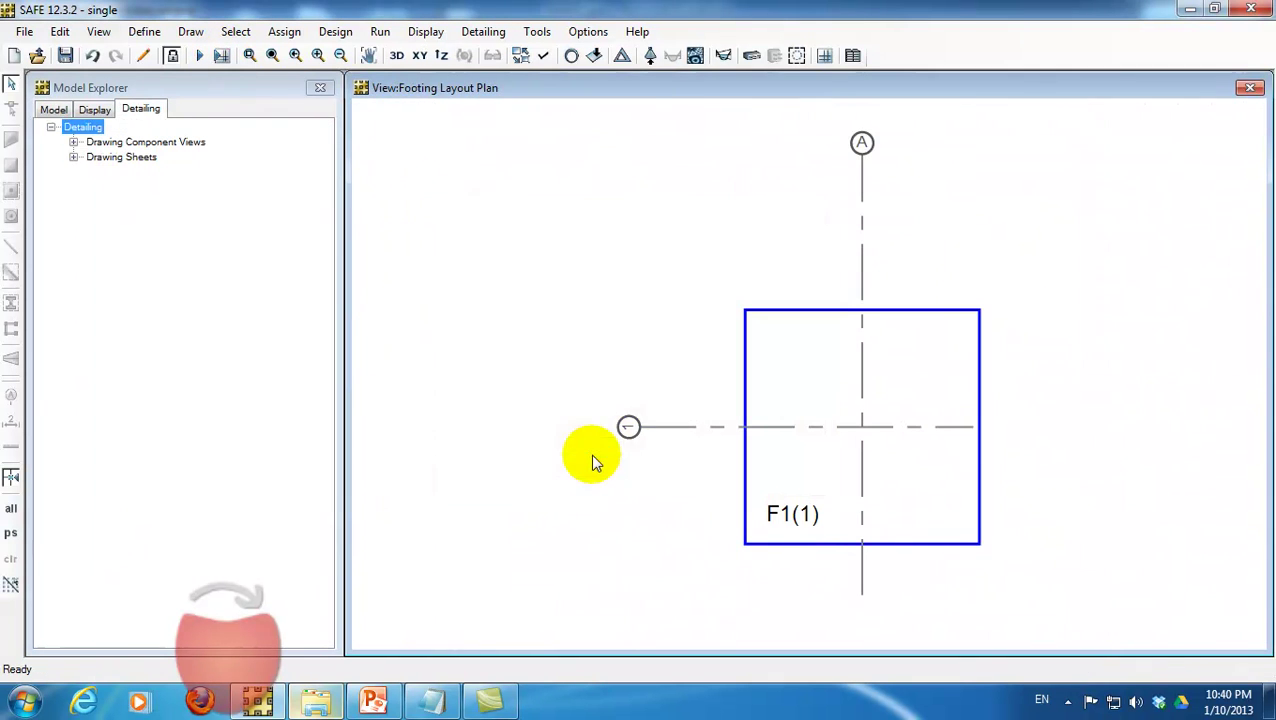
Open the Footings Table drawing sheet under Drawing Sheets.
left_click(73, 157)
double_click(124, 217)
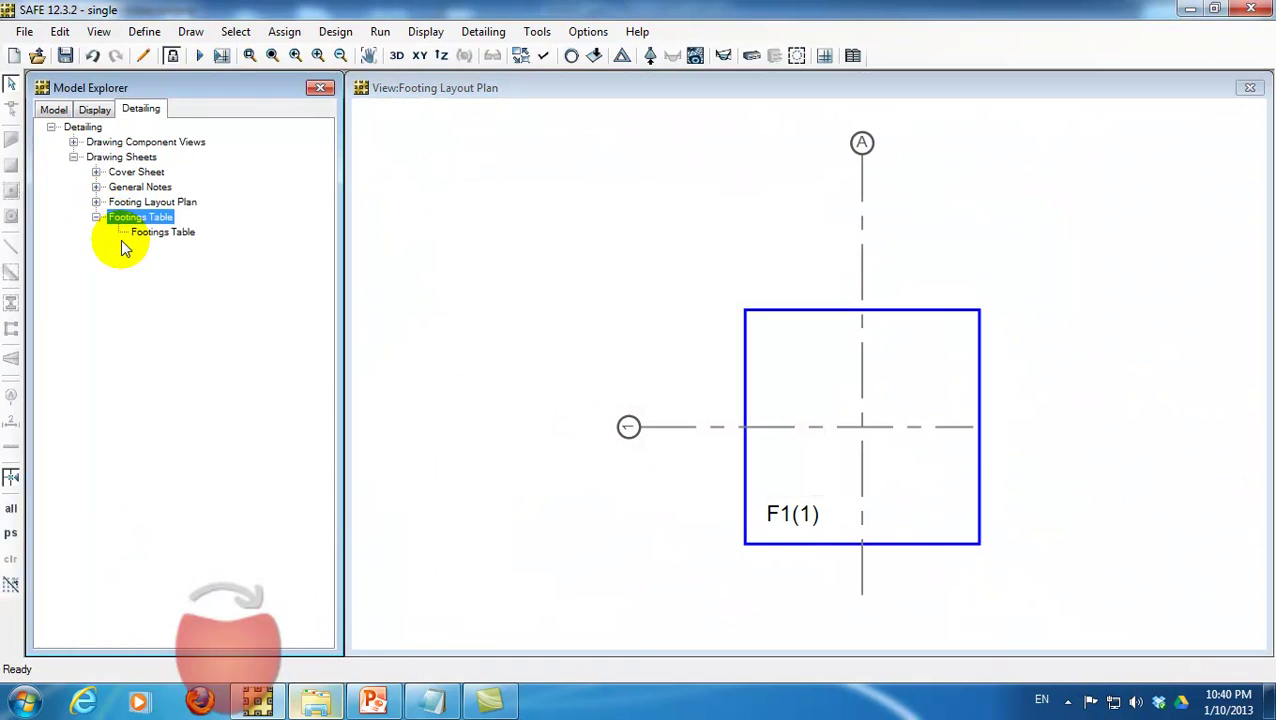
double_click(140, 232)
Zoom around the Footings Table REBARS columns to confirm 9-14 bars both ways.
scroll(656, 243, "up", 1)
scroll(656, 243, "up", 1)
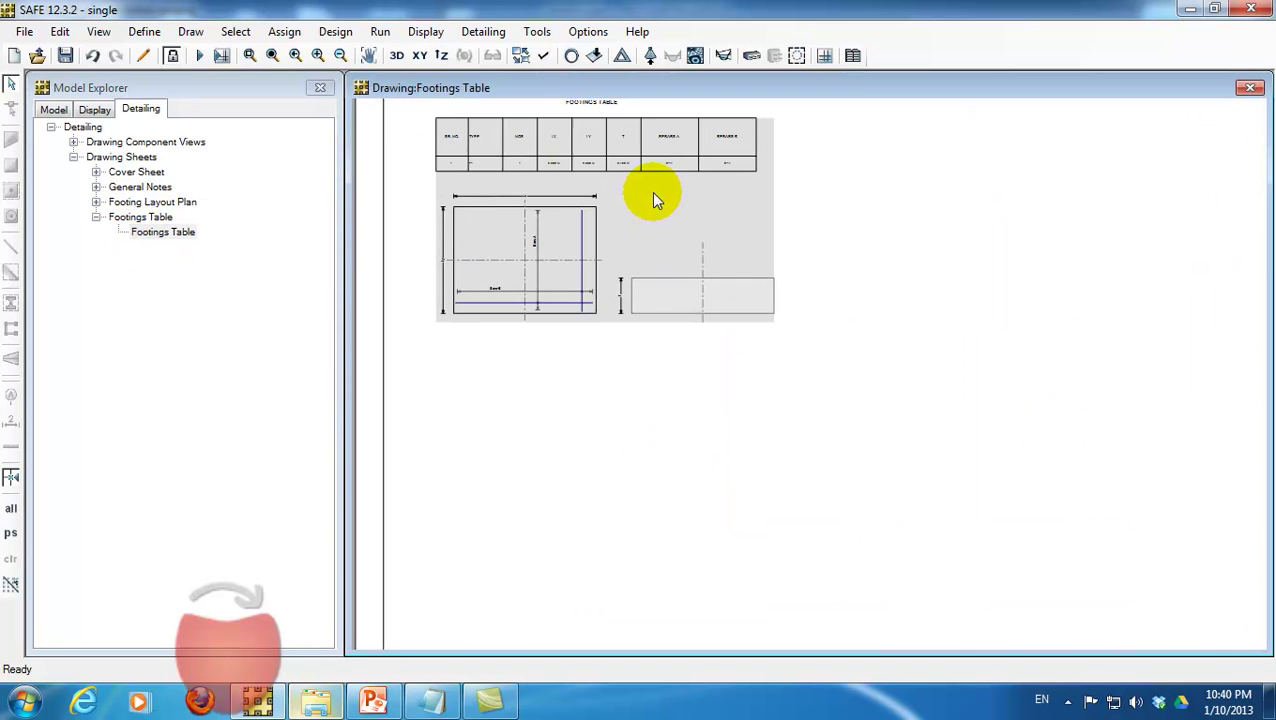
scroll(651, 191, "up", 1)
scroll(735, 305, "up", 1)
scroll(755, 307, "up", 1)
scroll(762, 312, "up", 1)
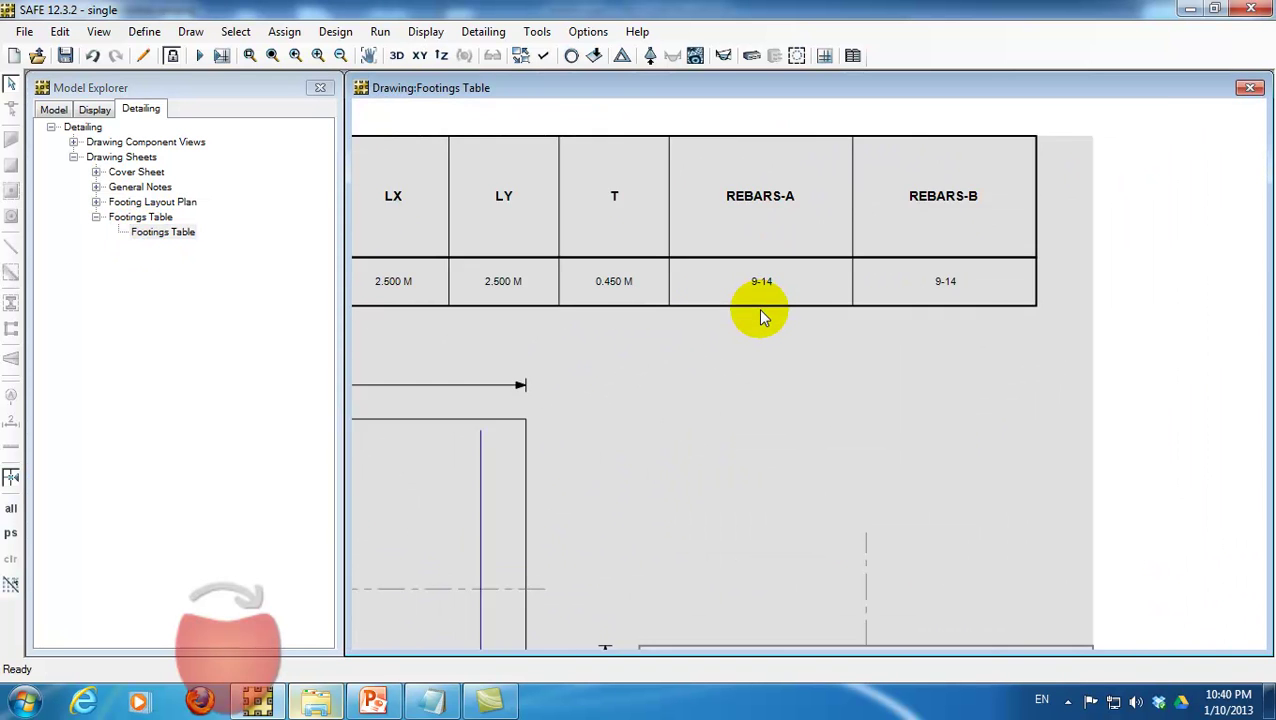
scroll(760, 314, "up", 1)
scroll(760, 310, "down", 1)
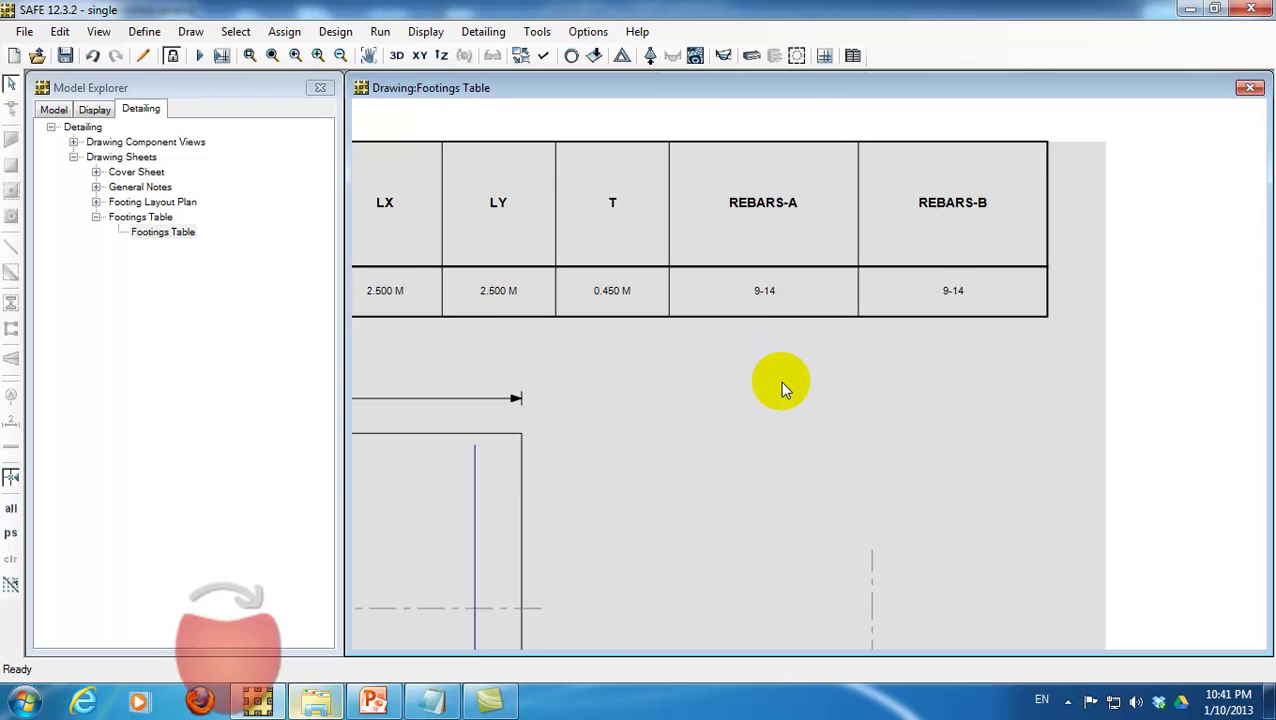
scroll(778, 370, "down", 1)
scroll(771, 321, "up", 1)
scroll(775, 315, "up", 1)
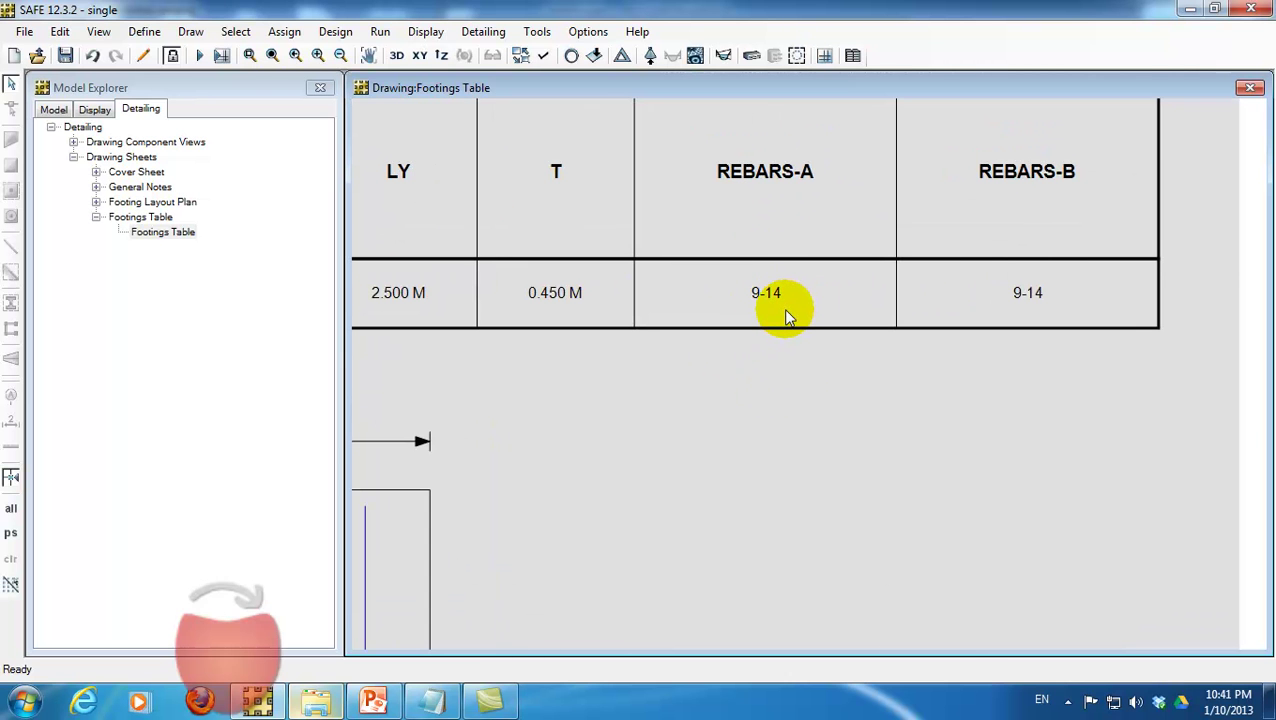
scroll(775, 299, "up", 1)
scroll(775, 297, "down", 1)
scroll(805, 450, "down", 1)
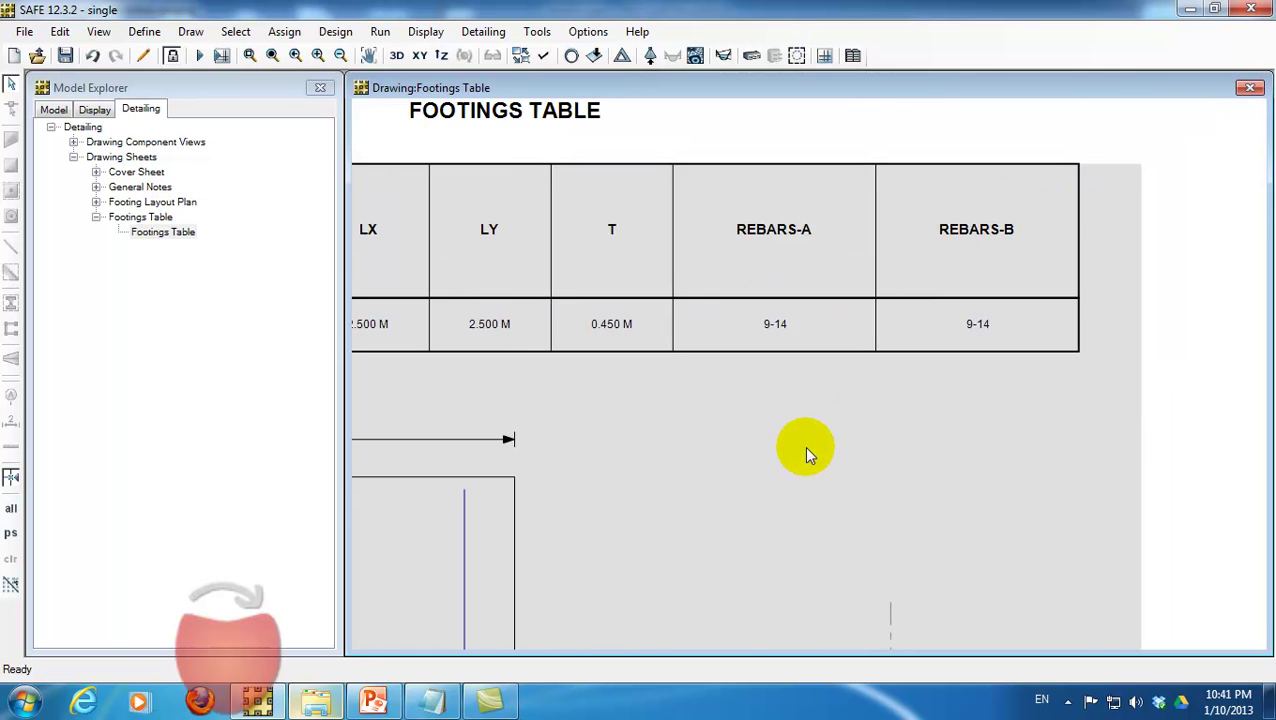
scroll(760, 480, "down", 1)
scroll(732, 421, "down", 1)
scroll(735, 416, "down", 1)
scroll(829, 383, "down", 1)
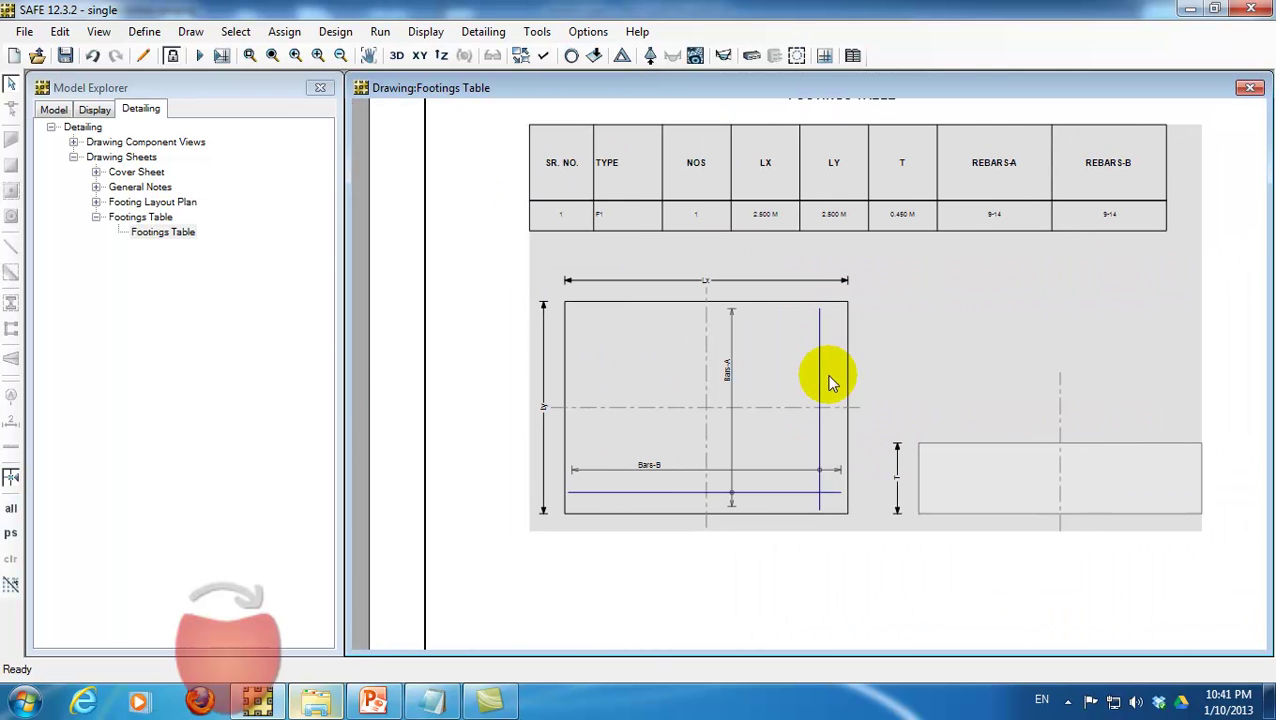
Expand Footing Layout Plan, General Notes and Drawing Component Views to show the F1(1) layout.
left_click(96, 202)
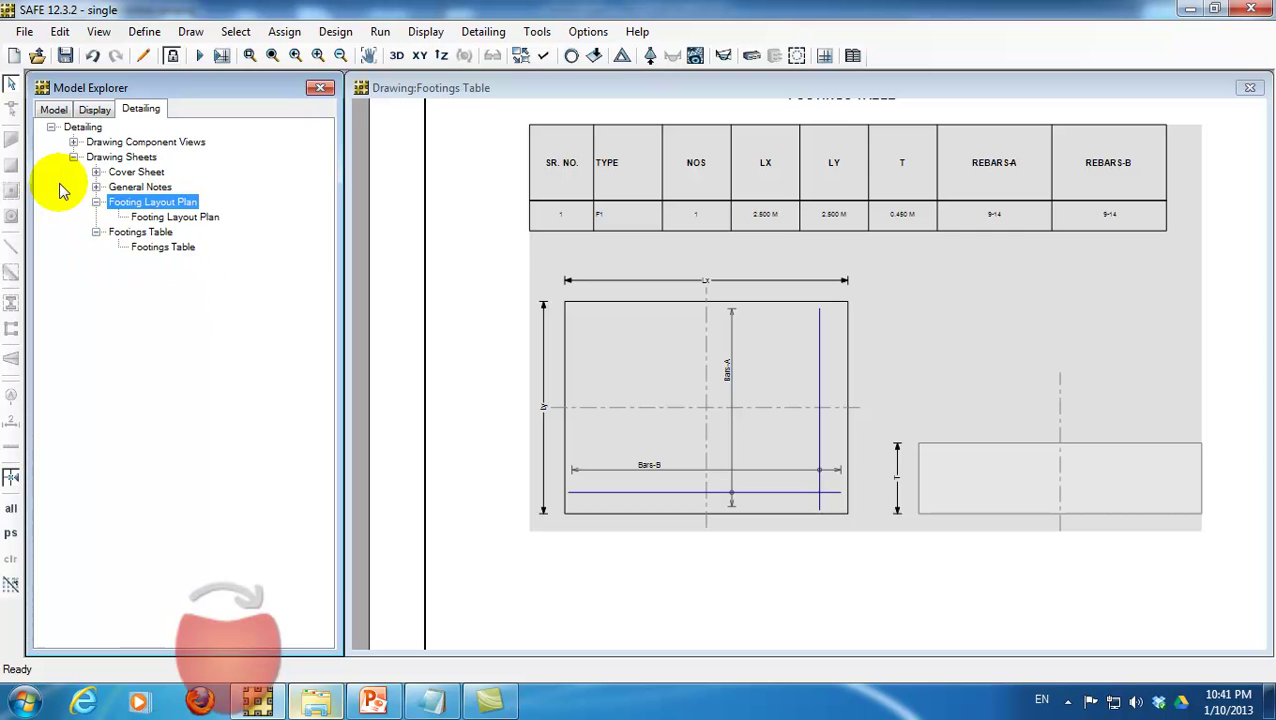
left_click(96, 187)
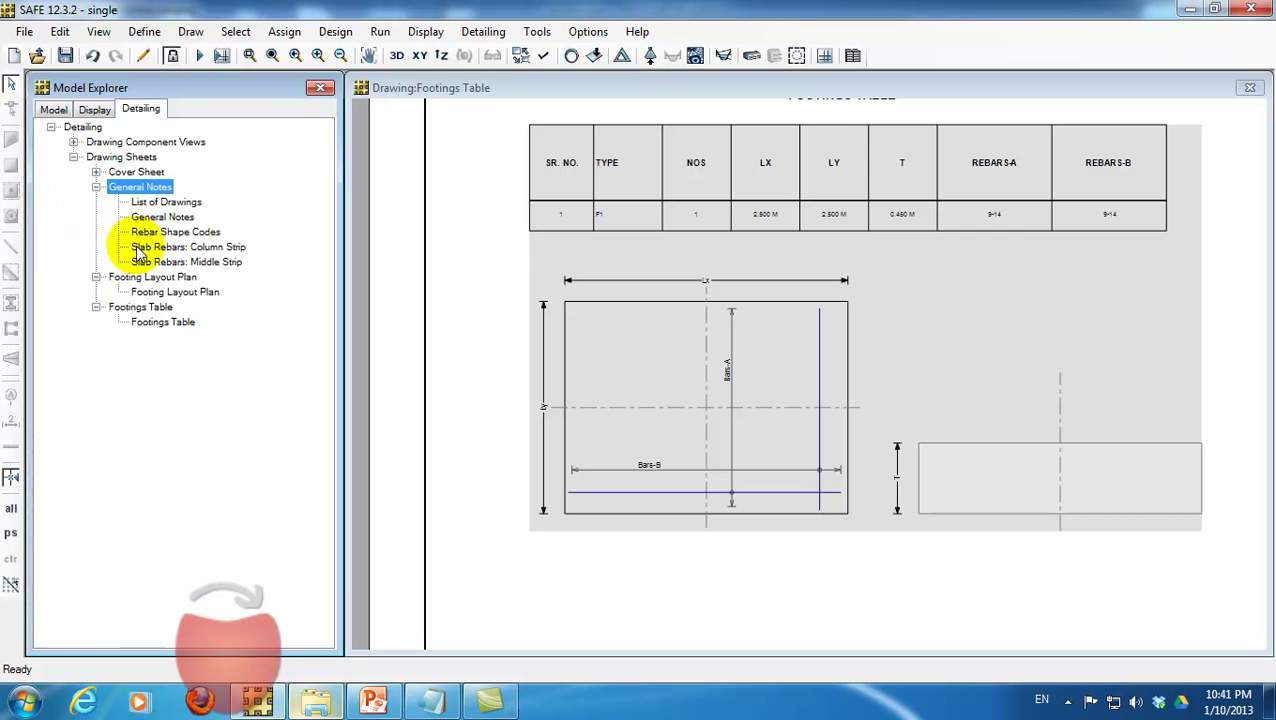
left_click(73, 142)
Open the Footings Bill of Quantities view from Footings Views.
left_click(192, 234)
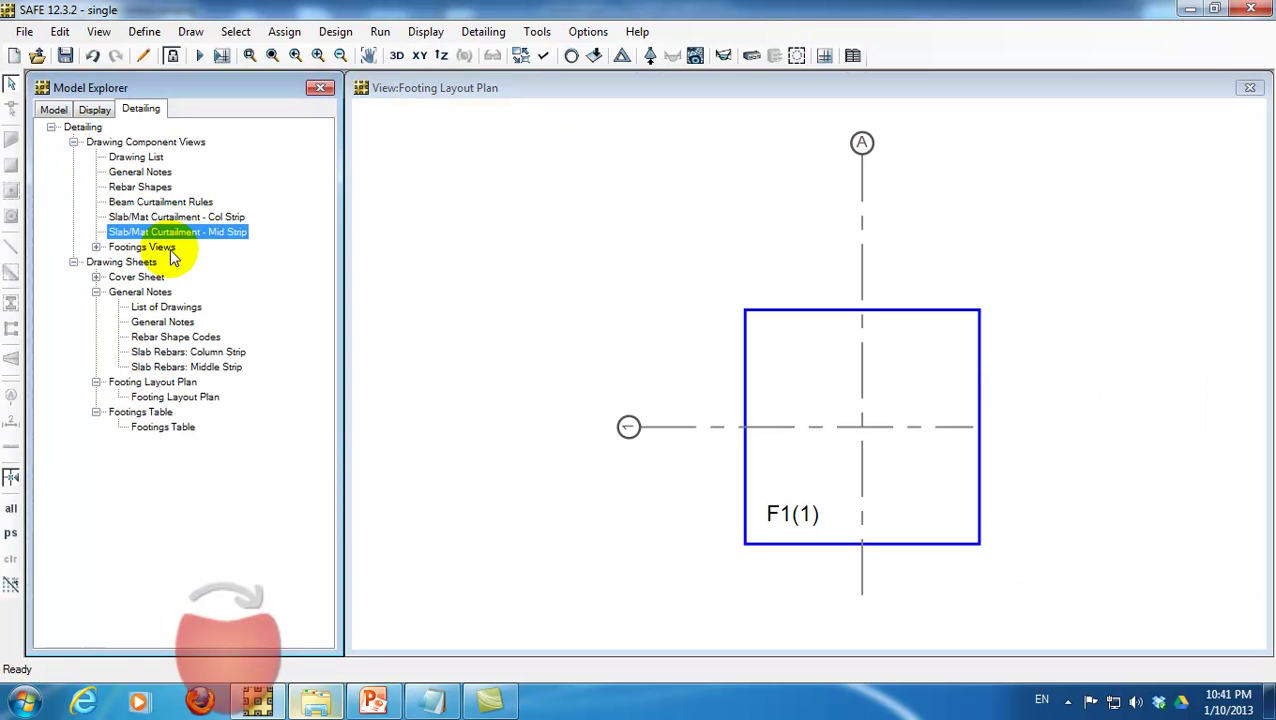
left_click(96, 247)
left_click(188, 292)
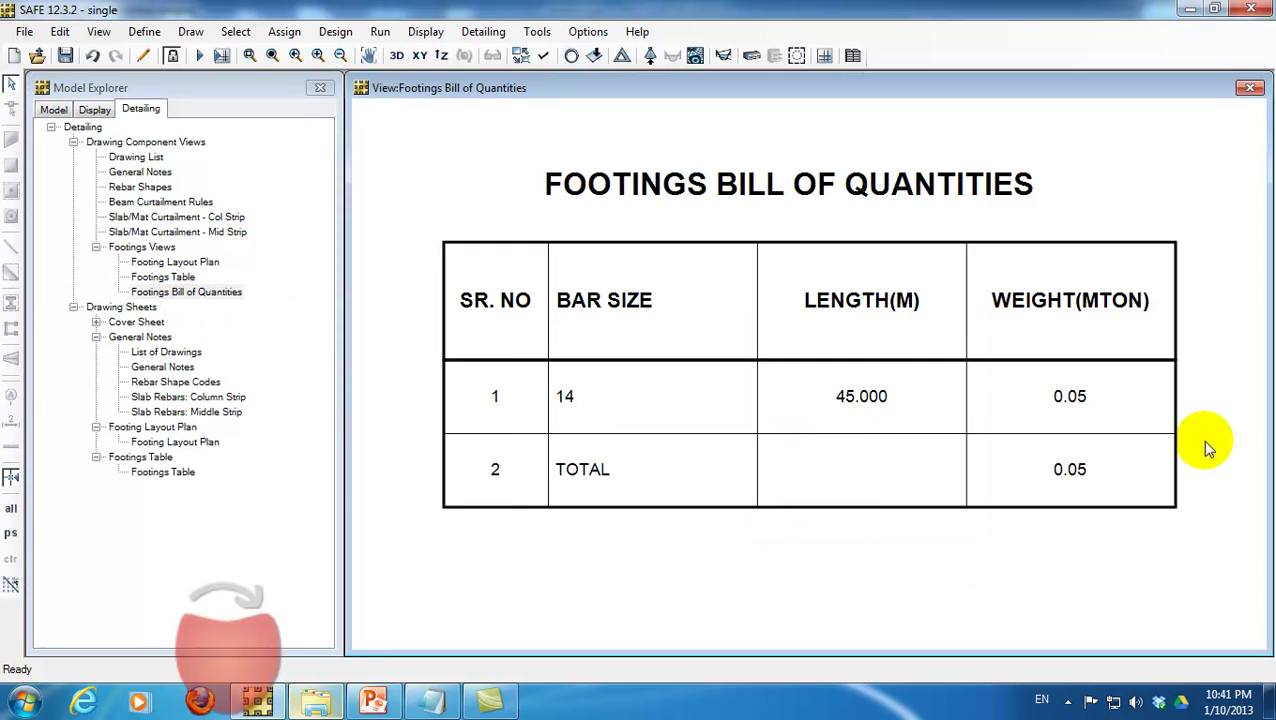
scroll(570, 416, "up", 1)
scroll(560, 410, "up", 2)
scroll(560, 410, "down", 1)
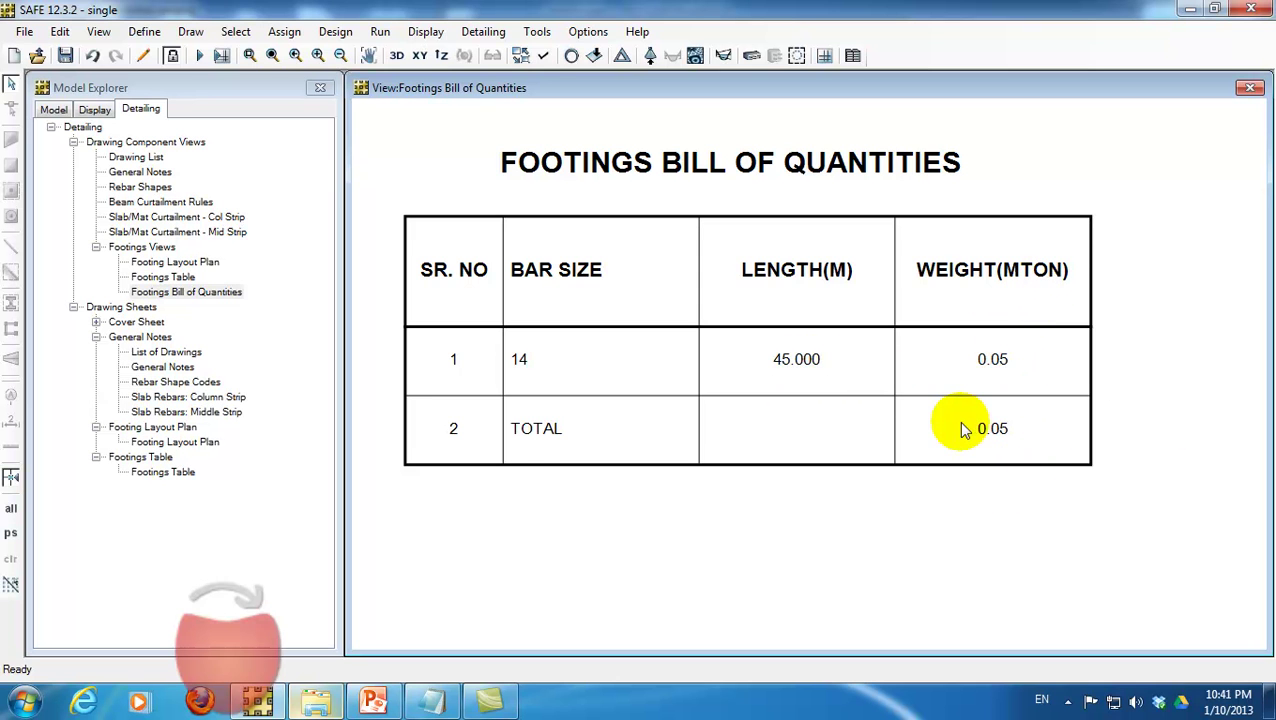
Check the 45 m of 14 mm bars at 0.05 t, then return to PowerPoint.
scroll(915, 450, "down", 1)
scroll(890, 460, "down", 3)
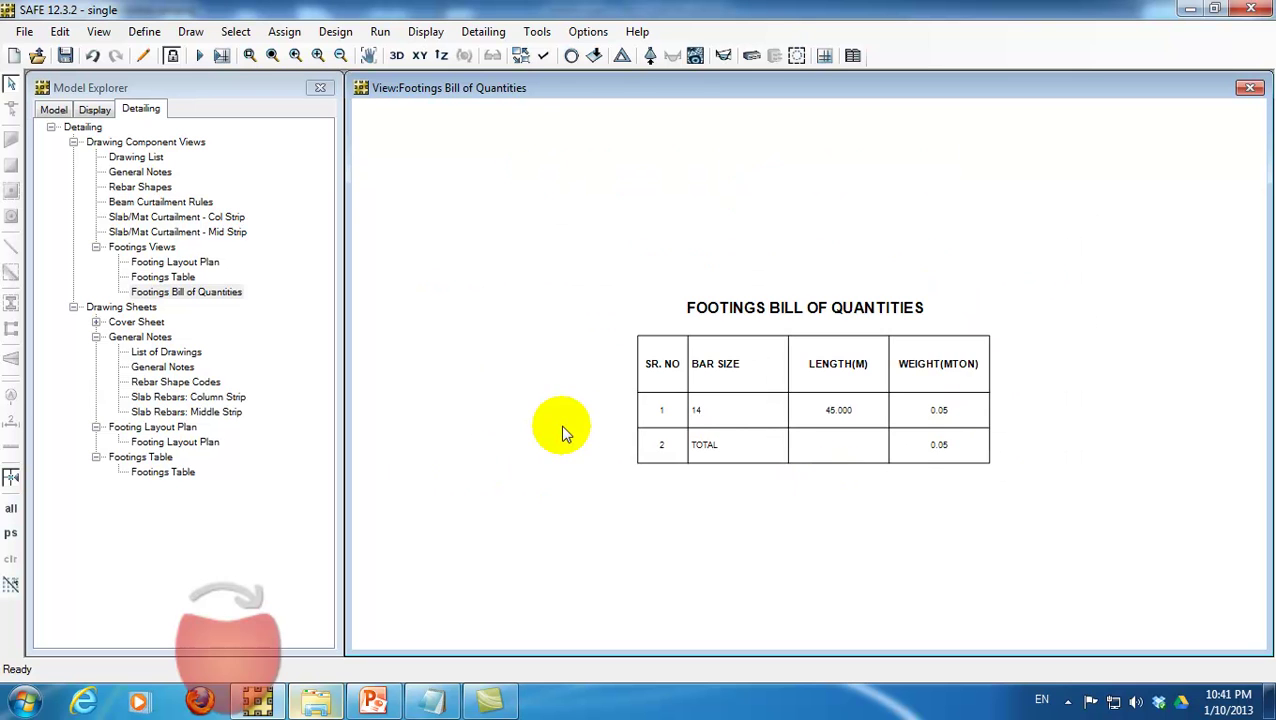
scroll(755, 441, "up", 2)
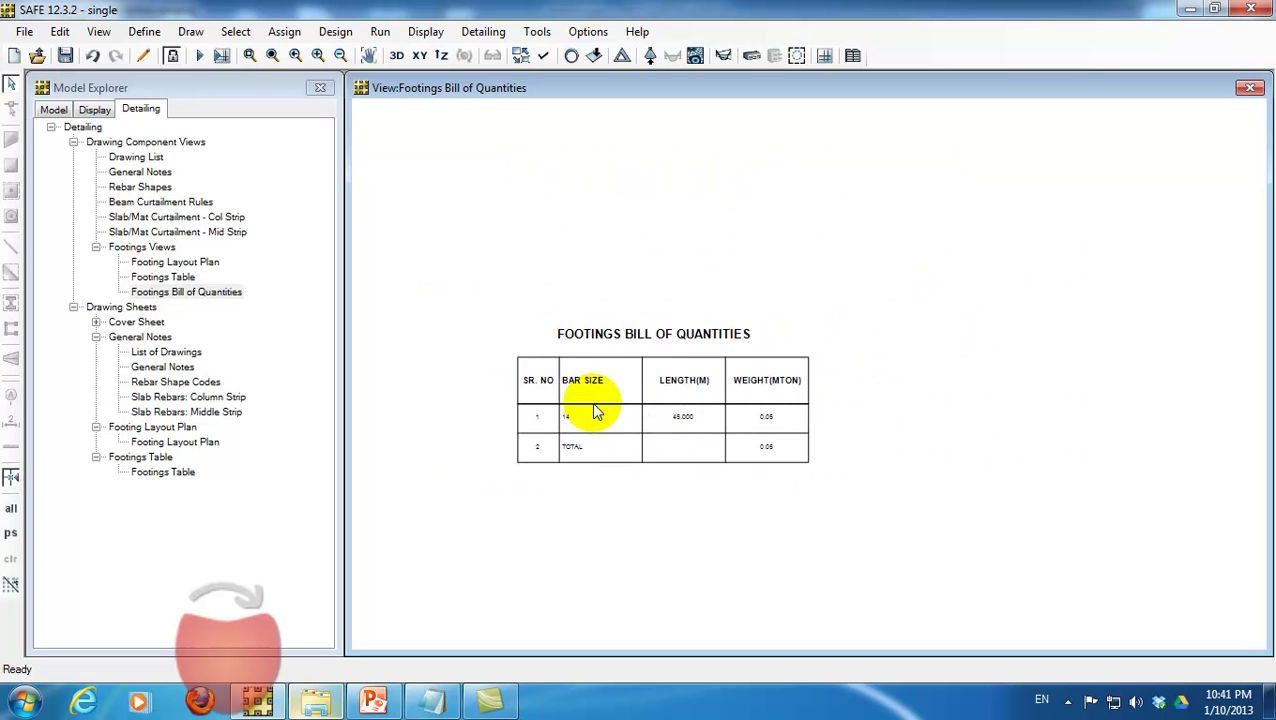
scroll(692, 419, "down", 1)
scroll(641, 362, "up", 1)
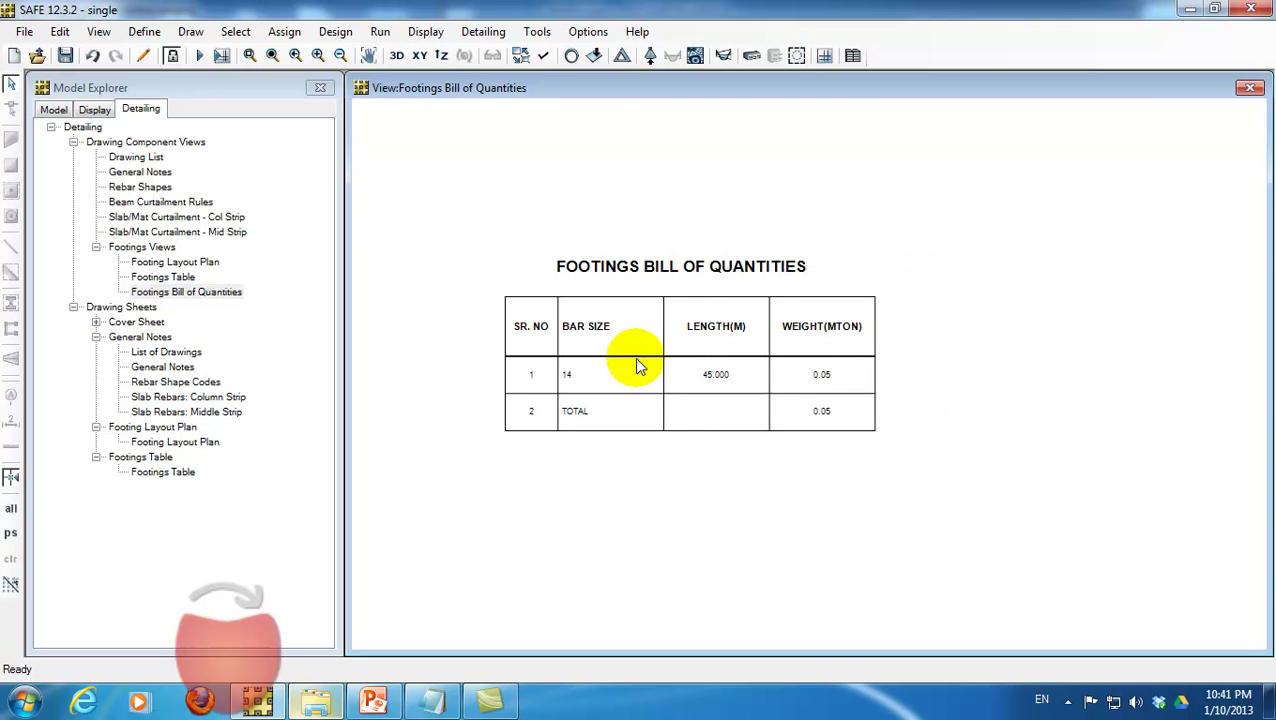
left_click(373, 701)
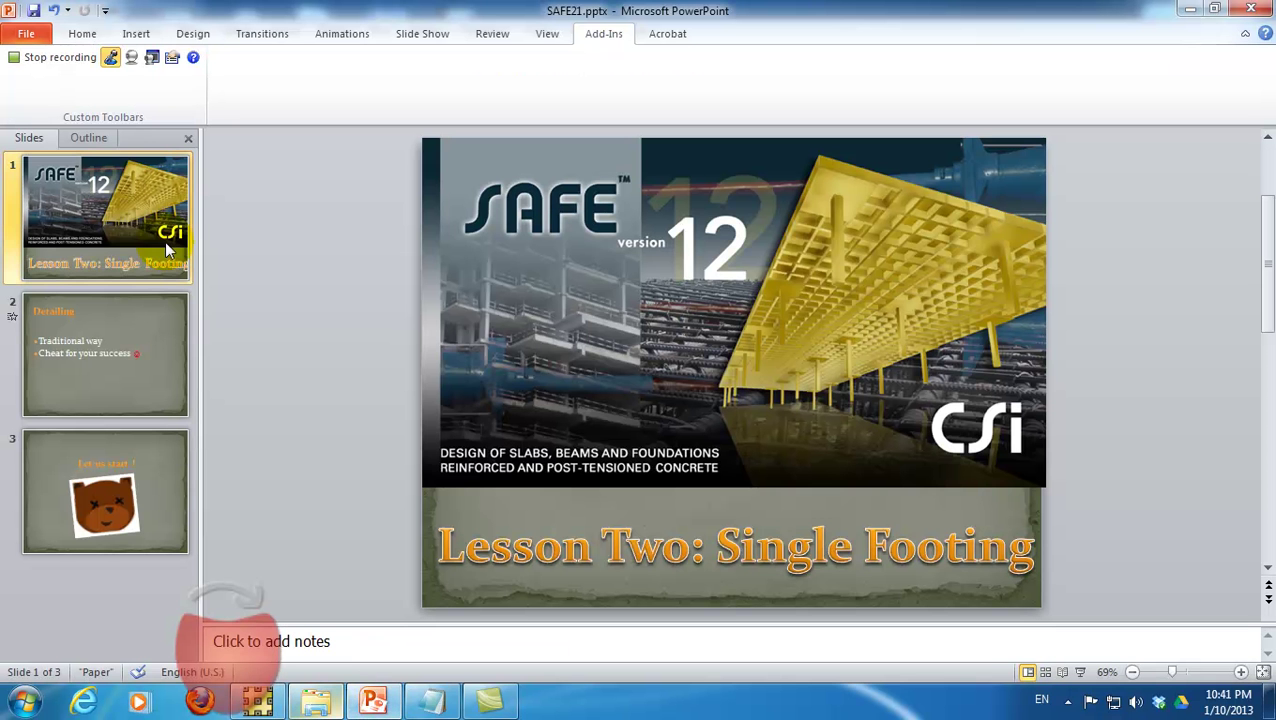